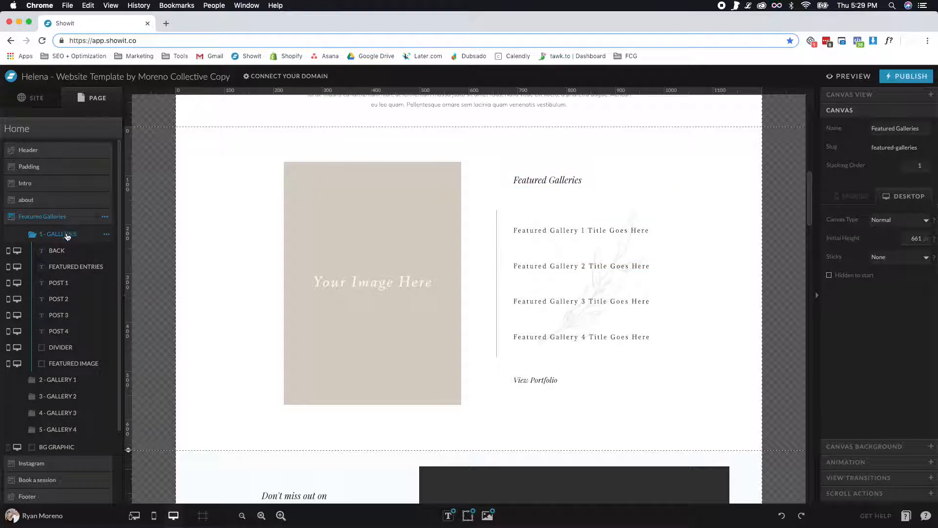
# Rename the Gallery 1 view of the Featured Galleries canvas as "Bride + Groom Name".
pyautogui.click(71, 236)
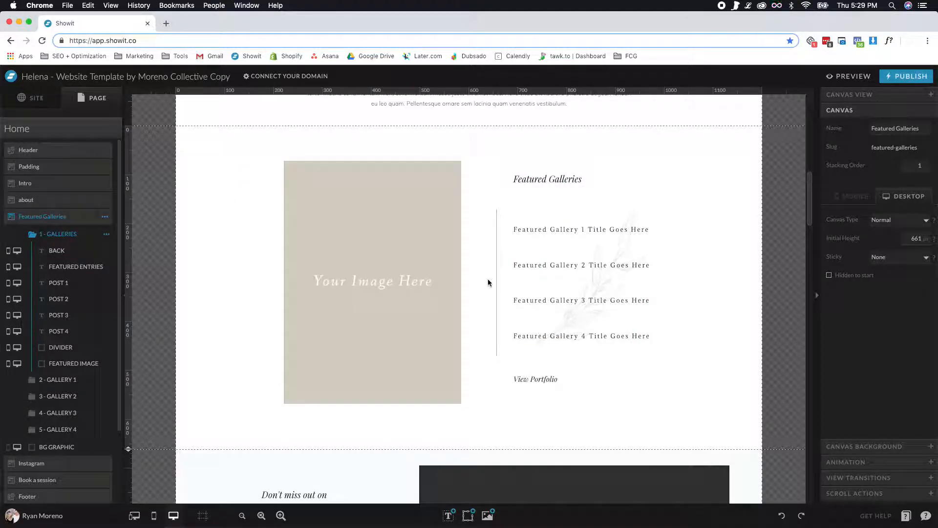
pyautogui.click(65, 381)
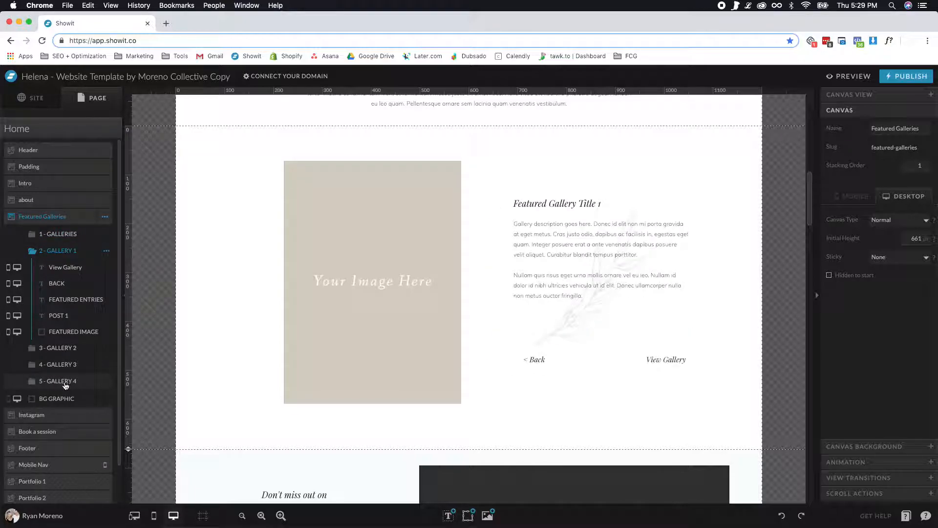
pyautogui.doubleClick(68, 252)
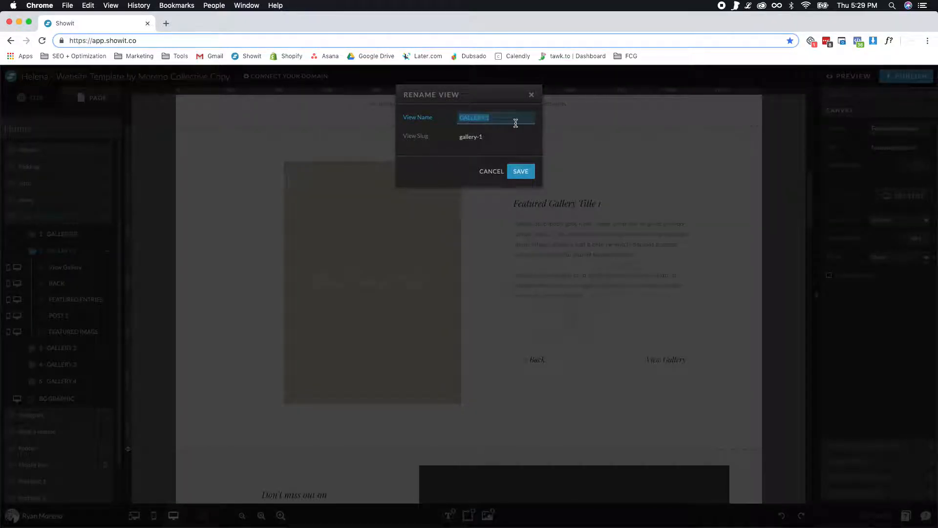
pyautogui.write('Bride + Groom Name')
pyautogui.press('Return')
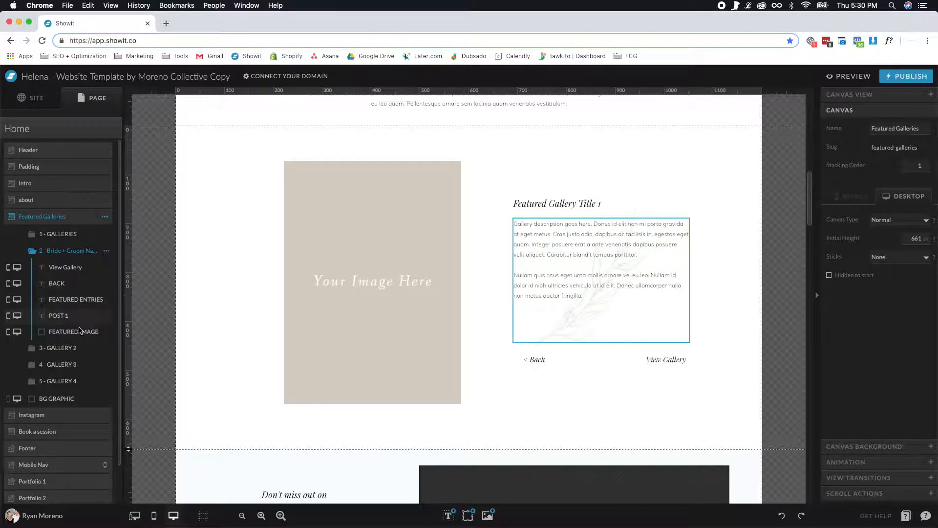
# Look through the Gallery 2 and Gallery 3 views, then check the click actions of the first gallery title in the Galleries view.
pyautogui.click(74, 351)
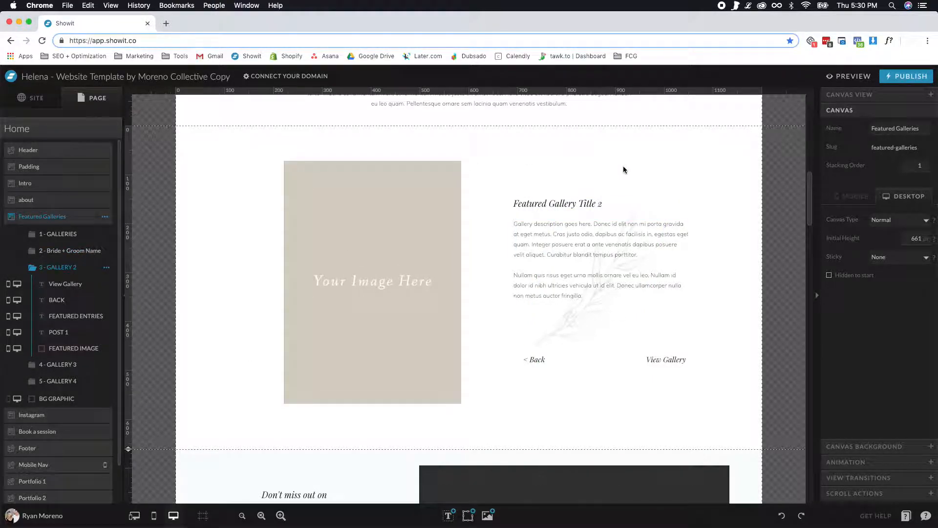
pyautogui.click(60, 369)
pyautogui.click(64, 235)
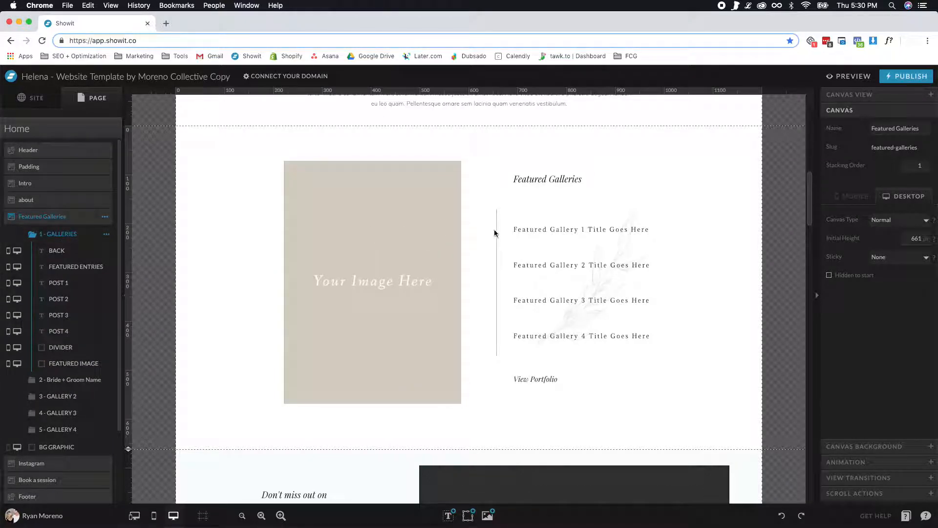
pyautogui.click(564, 232)
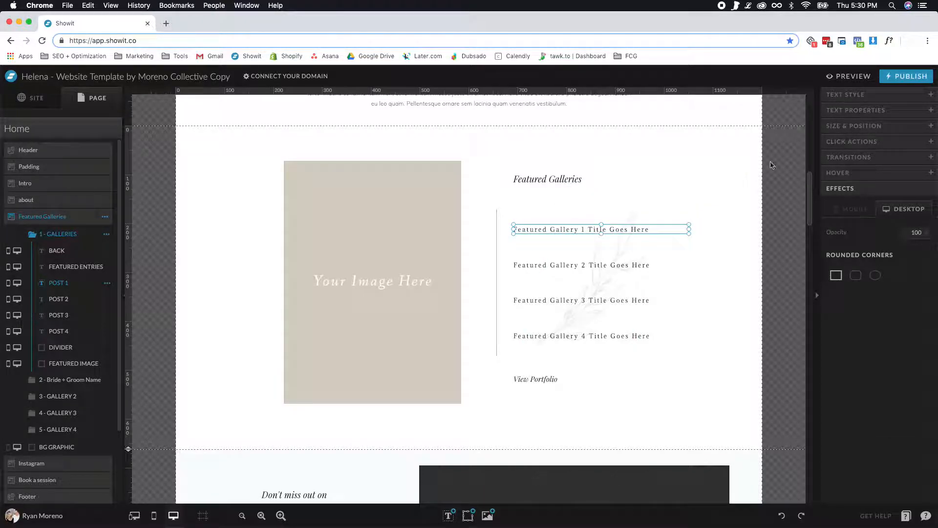
pyautogui.click(848, 144)
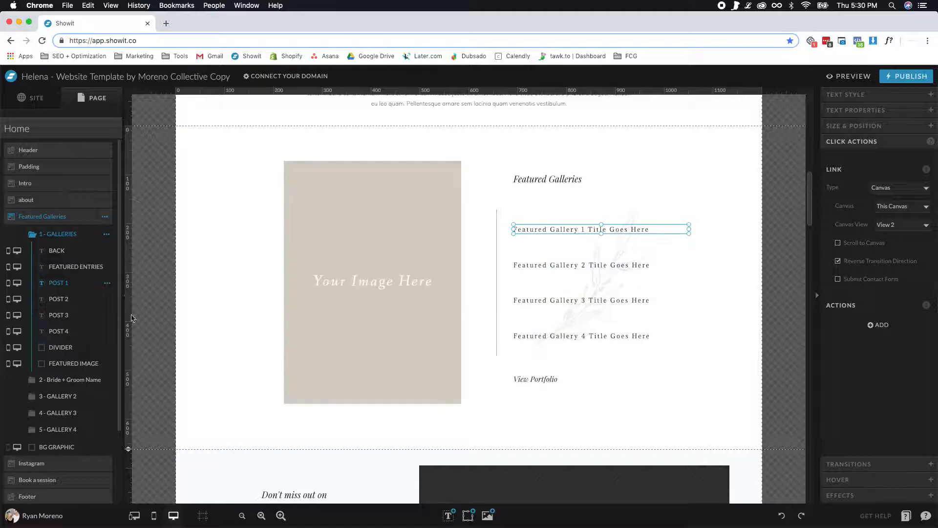
# Replace the placeholder featured image in the Bride + Groom Name view with the portrait of the bride holding a bouquet.
pyautogui.click(55, 381)
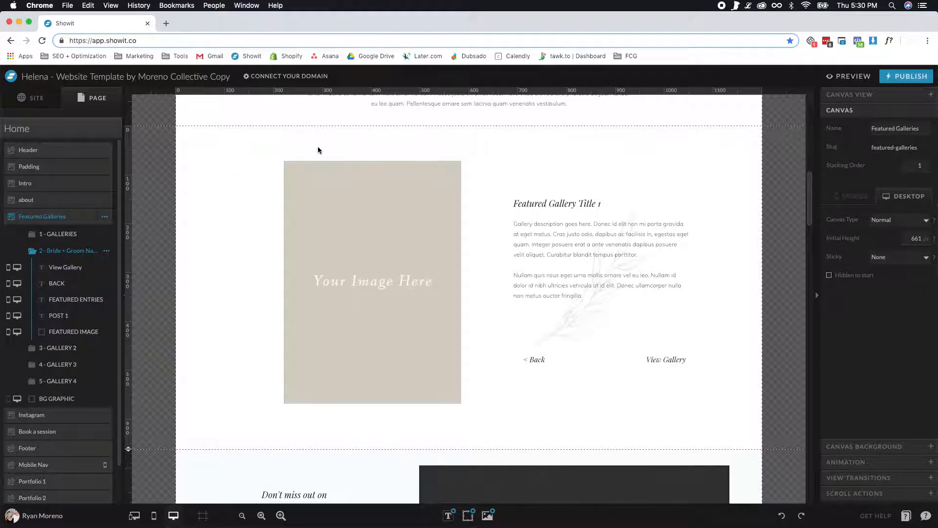
pyautogui.doubleClick(403, 254)
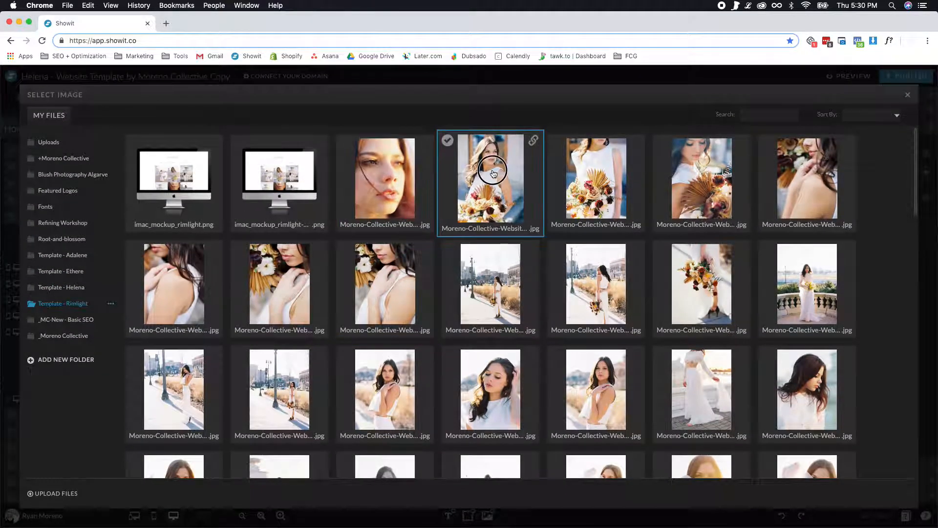
pyautogui.click(488, 161)
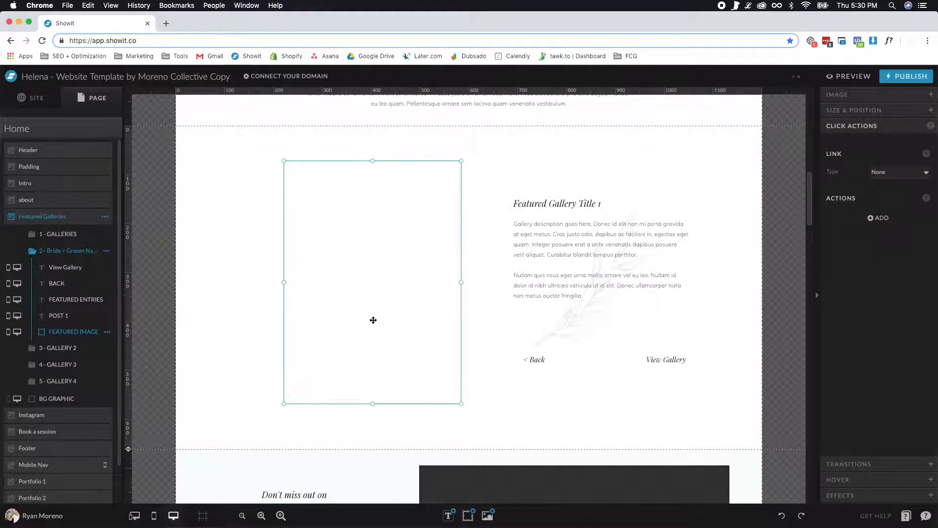
pyautogui.doubleClick(552, 204)
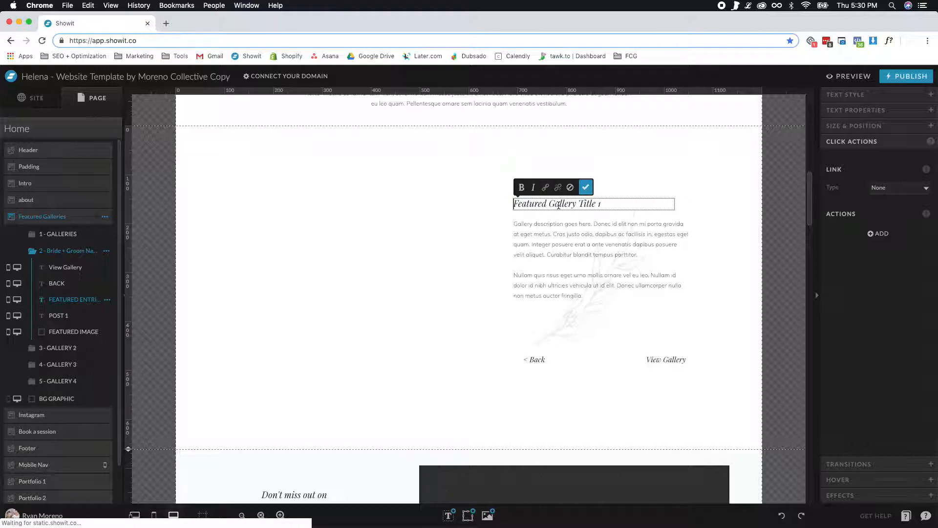
pyautogui.click(492, 262)
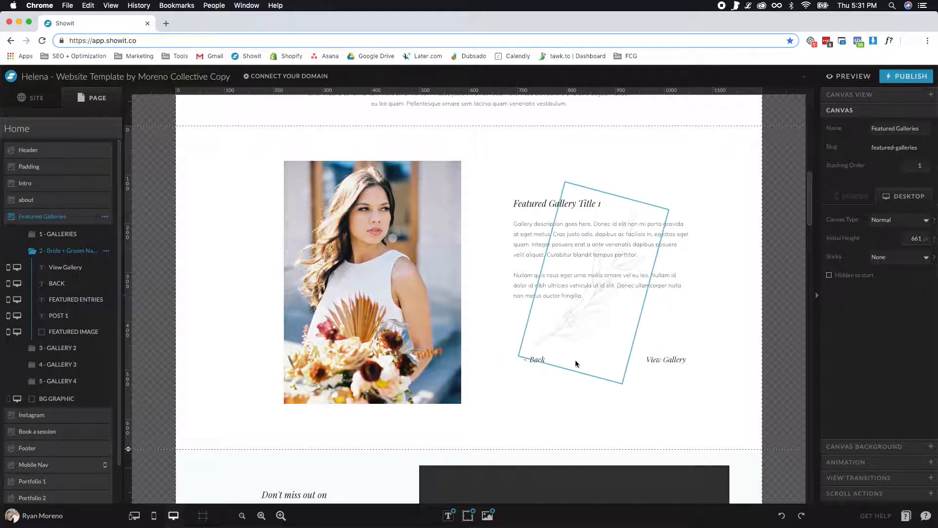
# Examine the click actions of the Back and View Gallery links, comparing the Galleries and Bride + Groom Name views.
pyautogui.click(531, 362)
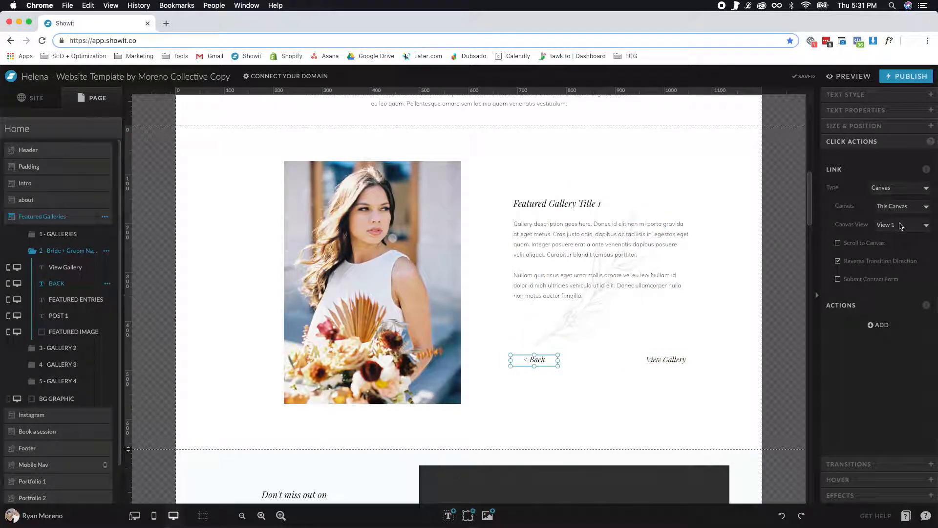
pyautogui.click(62, 234)
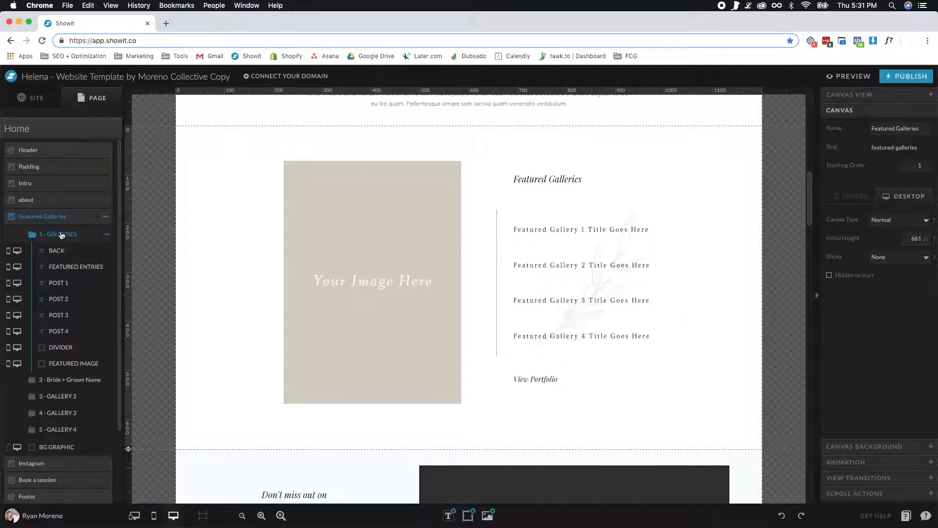
pyautogui.click(64, 380)
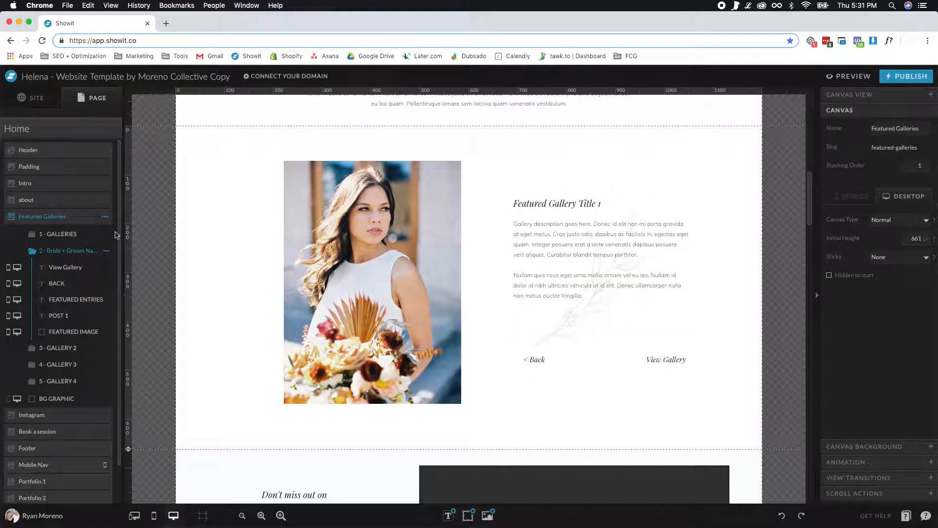
pyautogui.click(74, 234)
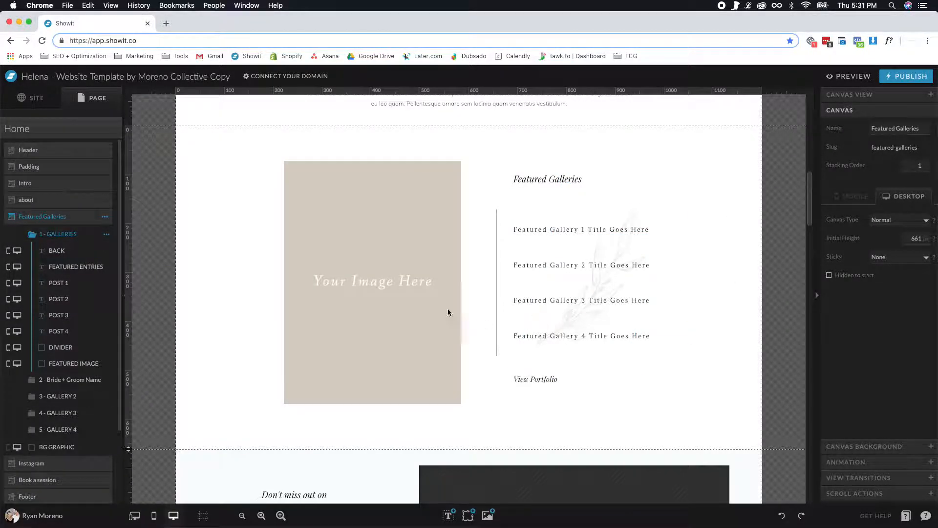
pyautogui.click(68, 381)
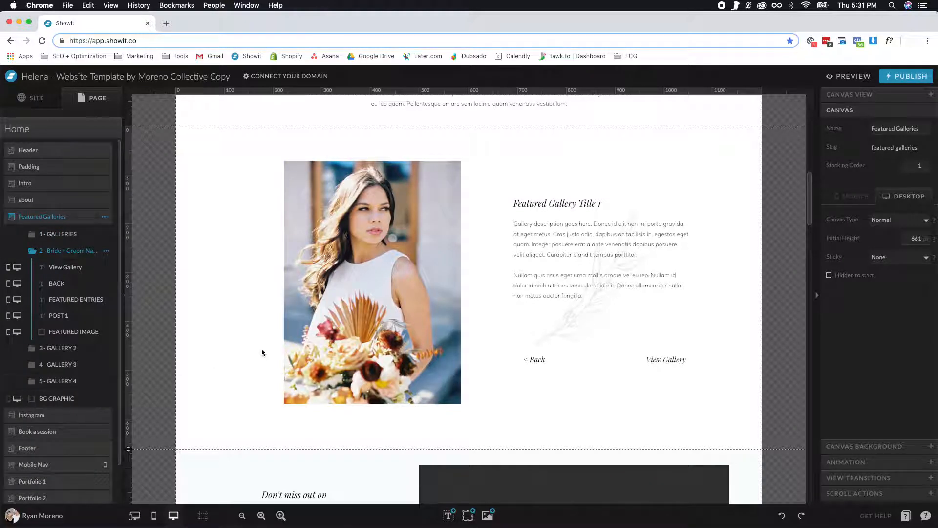
pyautogui.click(668, 363)
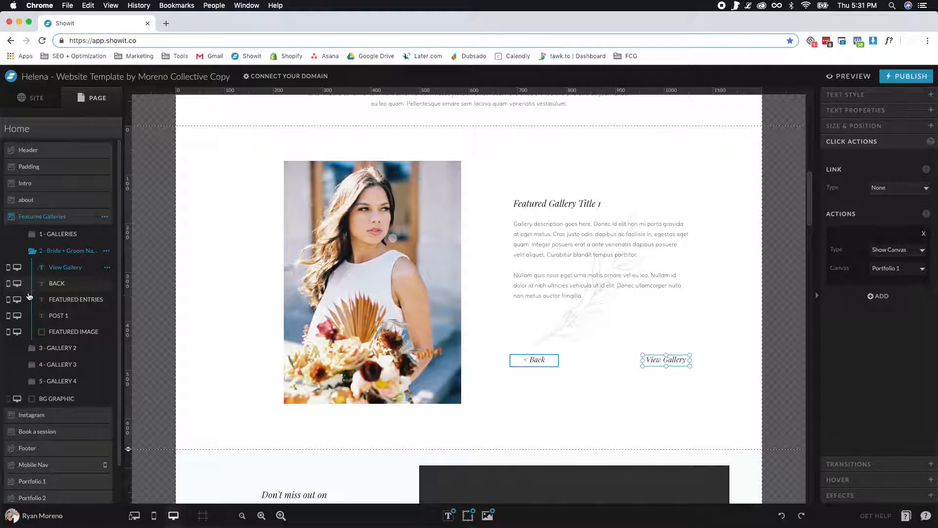
# Open the Portfolio 1 site canvas for editing and replace its gallery placeholders with three bridal photos from the Template - Rimlight folder.
pyautogui.scroll(-2, 39, 298)
pyautogui.click(45, 441)
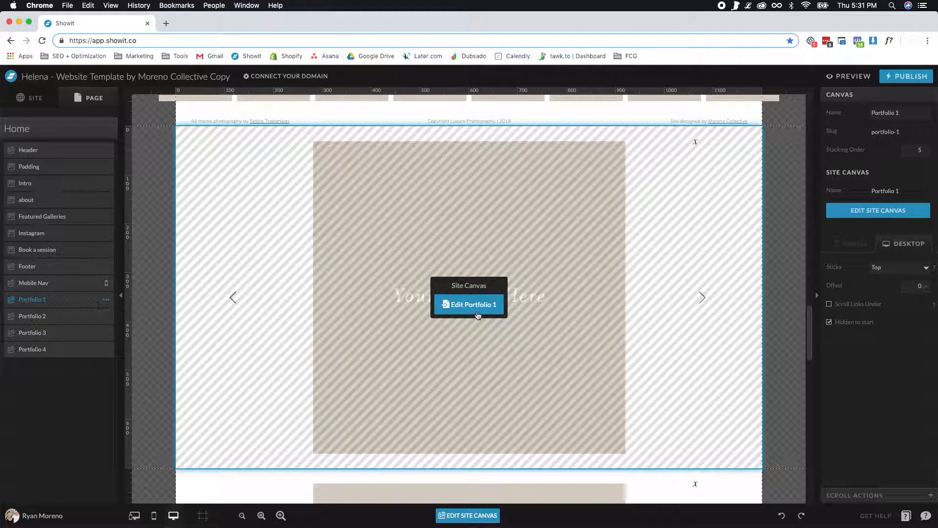
pyautogui.click(485, 308)
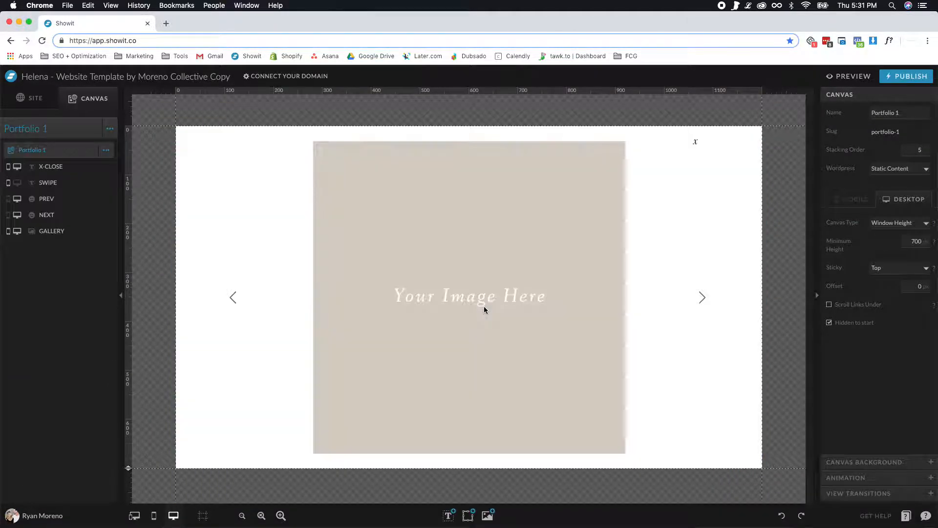
pyautogui.doubleClick(477, 296)
pyautogui.click(386, 181)
pyautogui.click(596, 181)
pyautogui.click(491, 181)
pyautogui.click(776, 310)
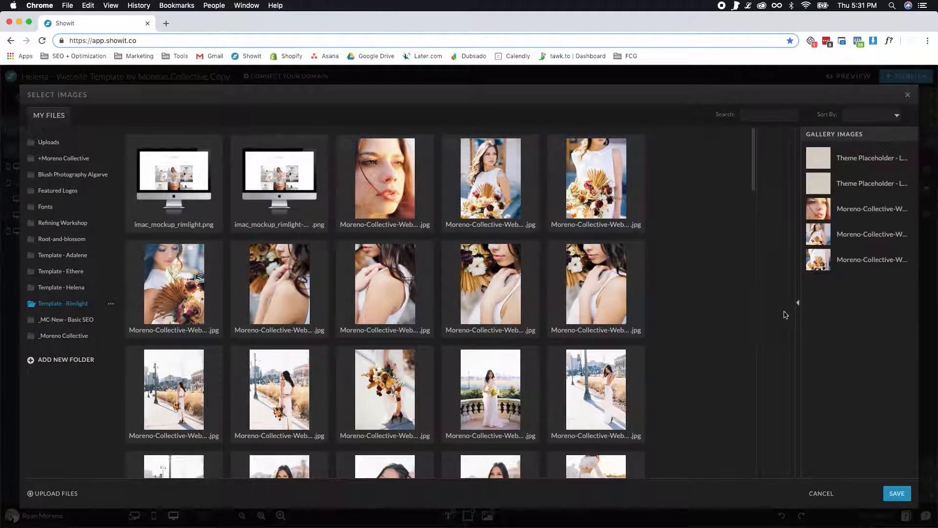
pyautogui.click(835, 192)
pyautogui.click(860, 467)
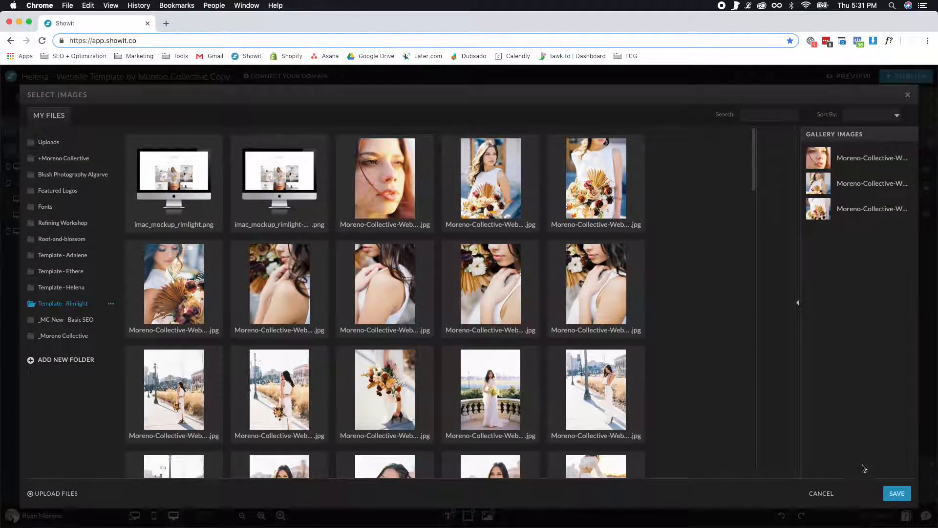
pyautogui.click(897, 494)
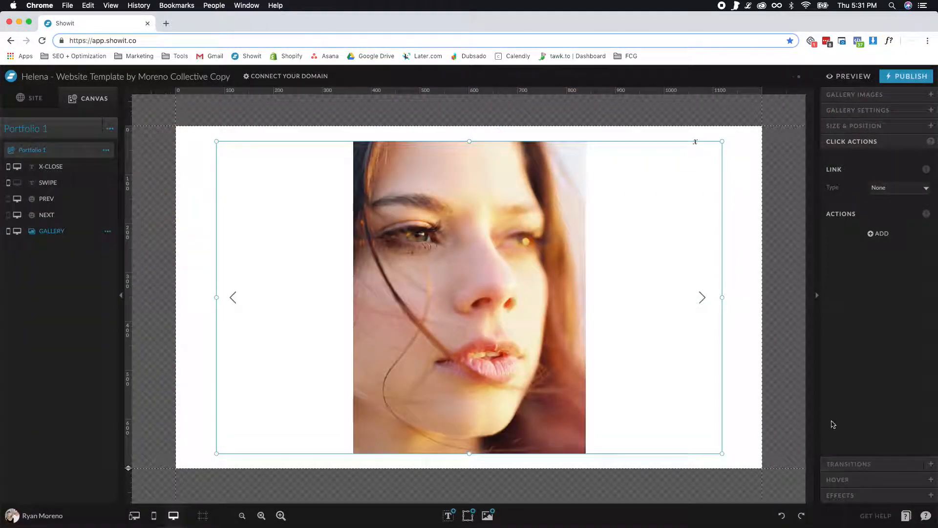
# Rename the Portfolio 1 site canvas as "Bride And Groom Names".
pyautogui.rightClick(41, 153)
pyautogui.click(36, 131)
pyautogui.click(106, 150)
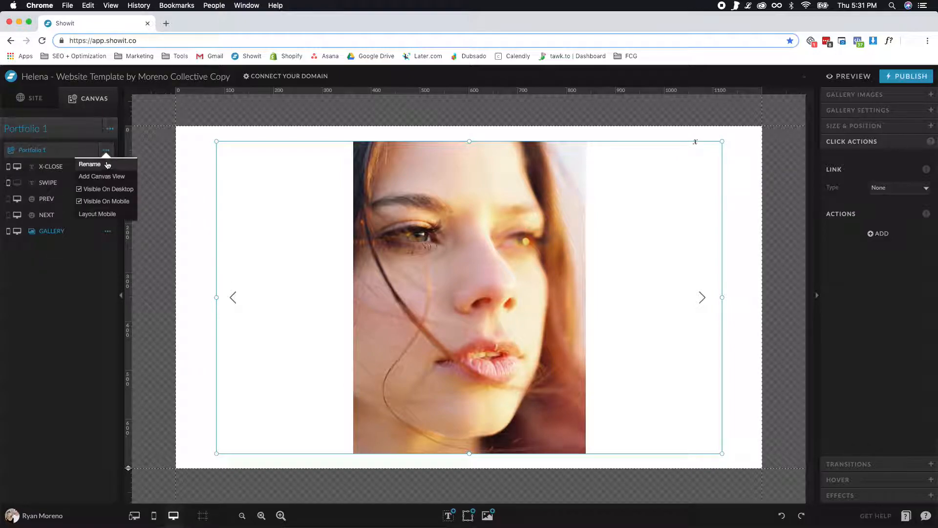
pyautogui.click(108, 164)
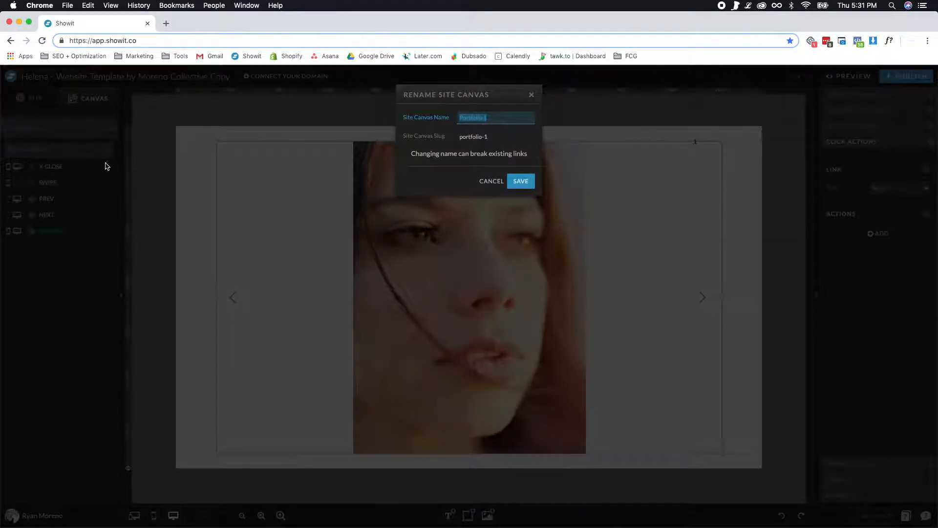
pyautogui.write('Bride And Groom Names')
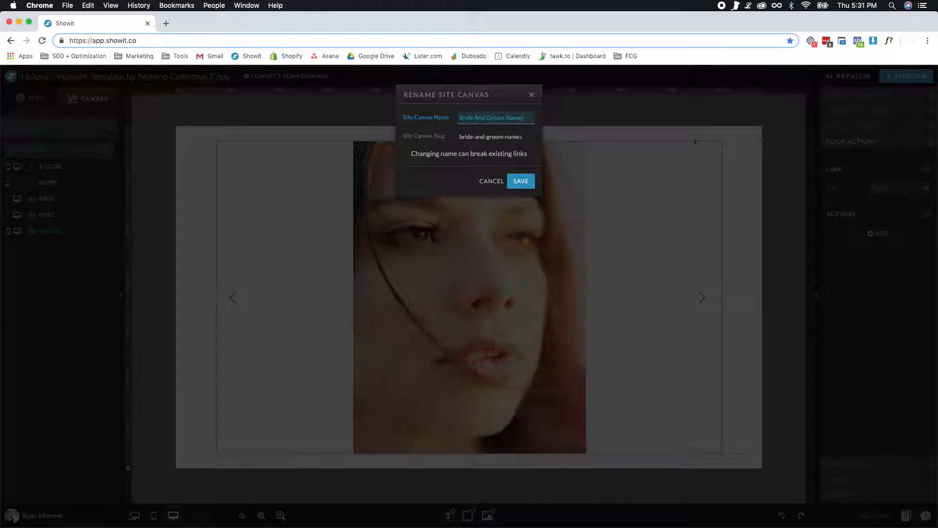
pyautogui.press('Return')
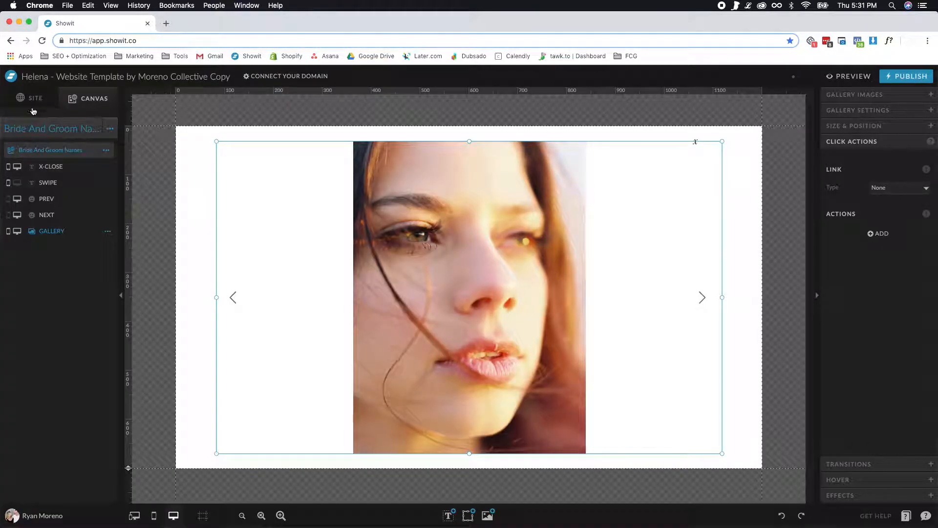
# Look at the gallery thumbnails on the site's Portfolio page.
pyautogui.scroll(-1, 43, 164)
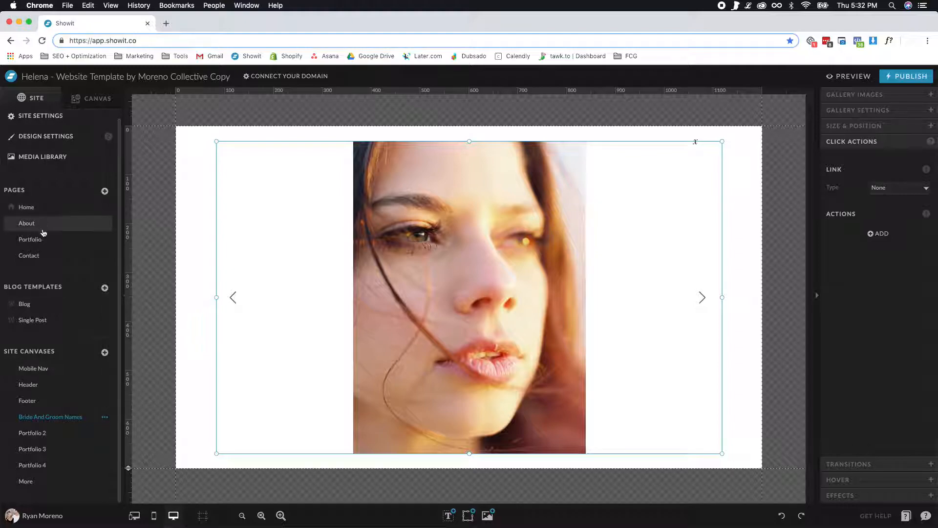
pyautogui.click(43, 239)
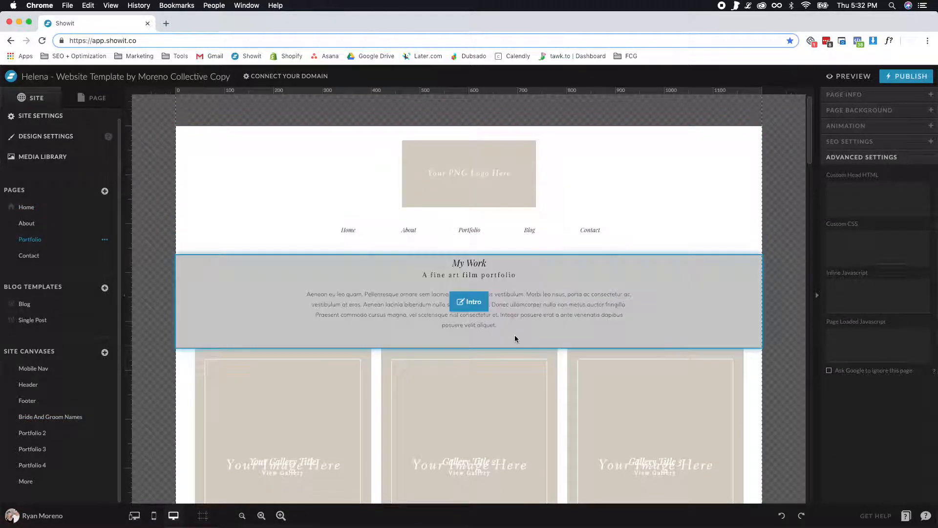
pyautogui.scroll(-2, 515, 335)
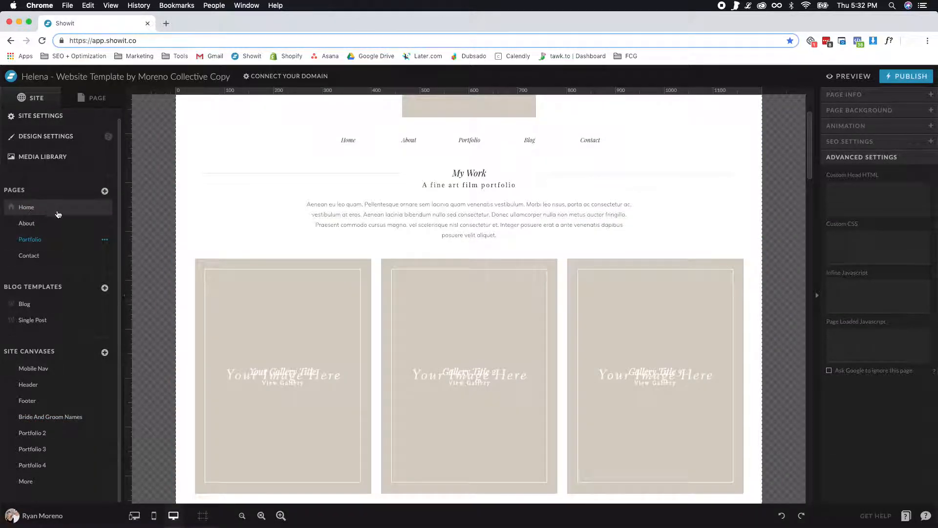
# Return to the Home page's Featured Galleries canvas and inspect the click actions of the first gallery title and its View Gallery link.
pyautogui.click(46, 213)
pyautogui.scroll(-9, 412, 275)
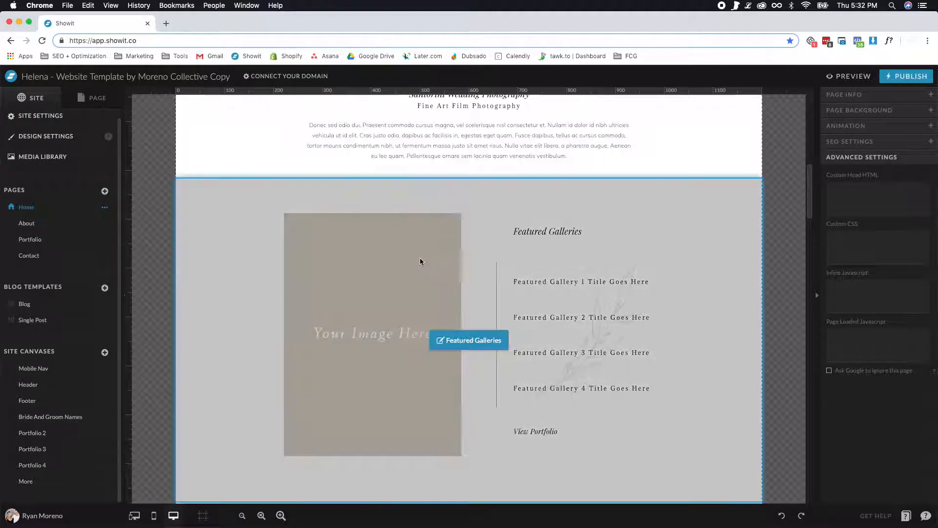
pyautogui.scroll(-1, 416, 264)
pyautogui.click(265, 285)
pyautogui.click(553, 264)
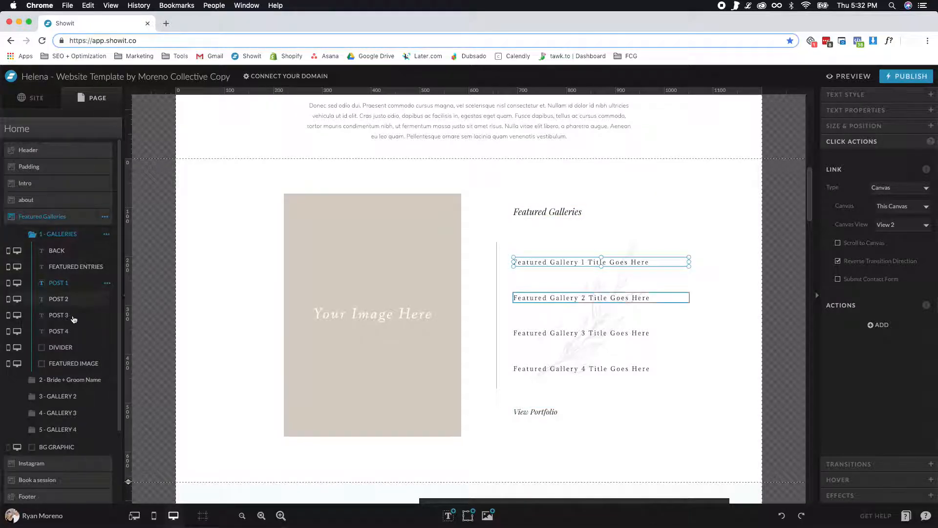
pyautogui.click(81, 402)
pyautogui.click(64, 255)
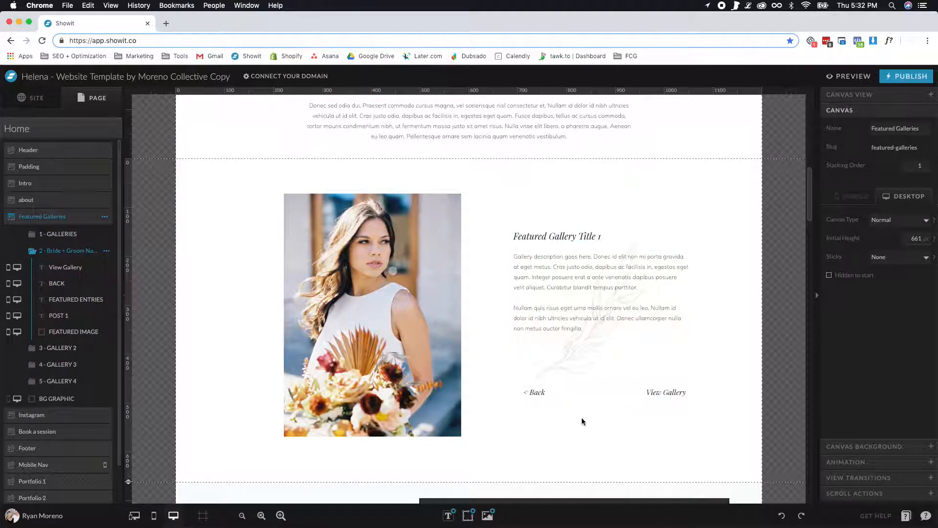
pyautogui.click(675, 397)
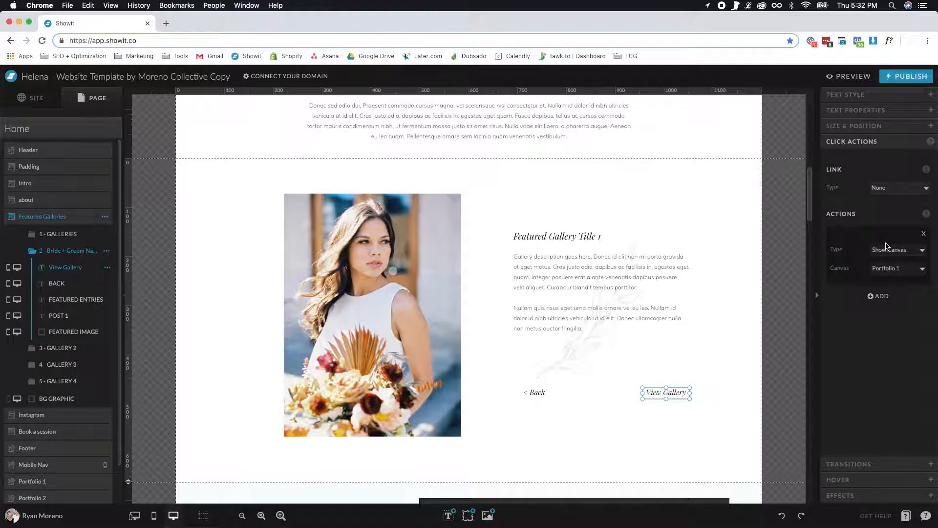
# Check which canvas the first gallery's View Gallery link shows, and open the Home page's Portfolio 1 canvas.
pyautogui.click(897, 269)
pyautogui.click(894, 270)
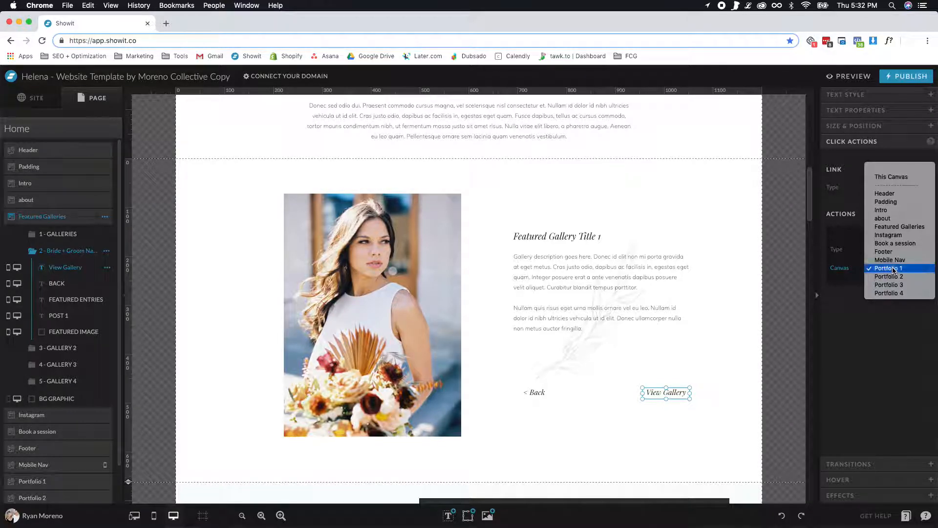
pyautogui.scroll(-2, 73, 283)
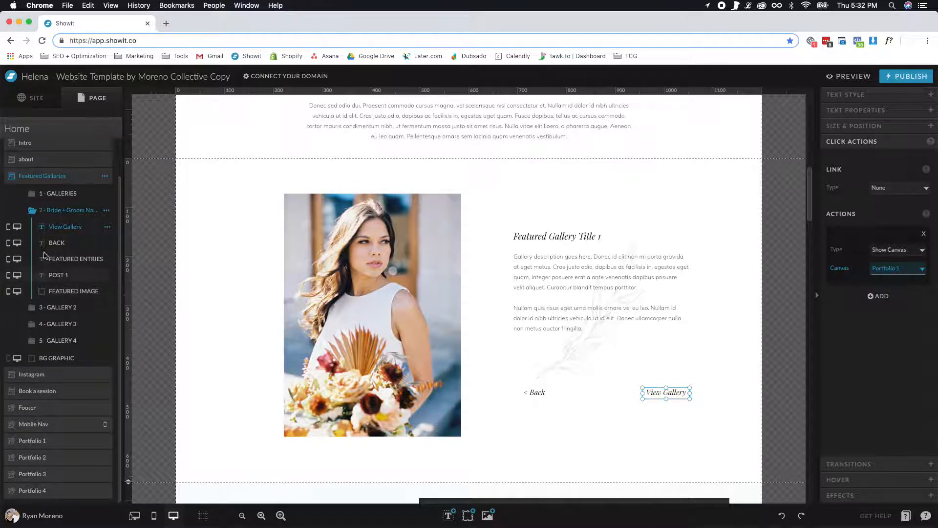
pyautogui.click(50, 439)
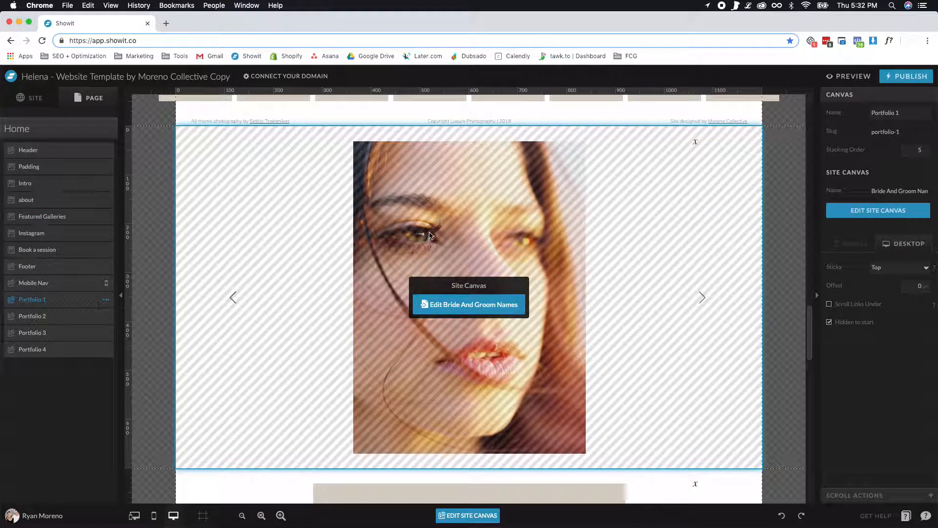
# Preview the site in a separate browser tab and find the Home page's Featured Galleries section.
pyautogui.click(850, 76)
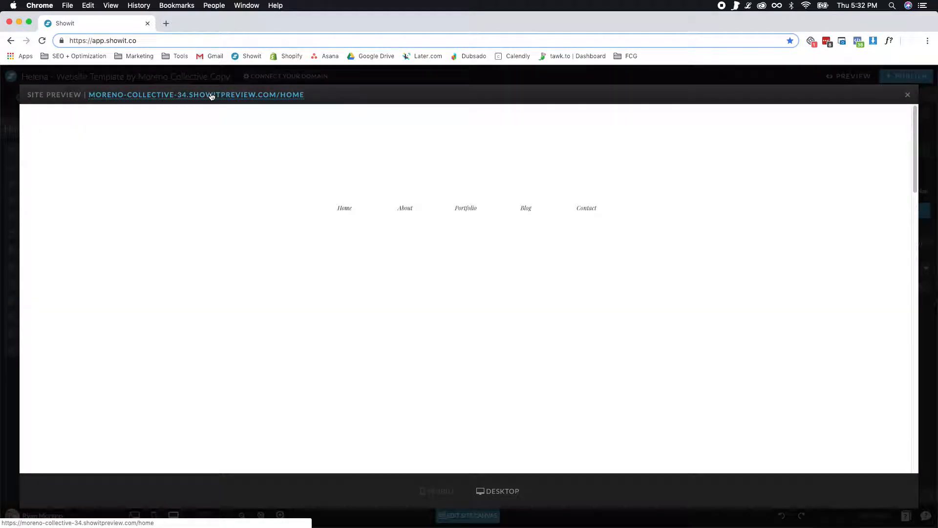
pyautogui.click(212, 96)
pyautogui.scroll(-8, 443, 168)
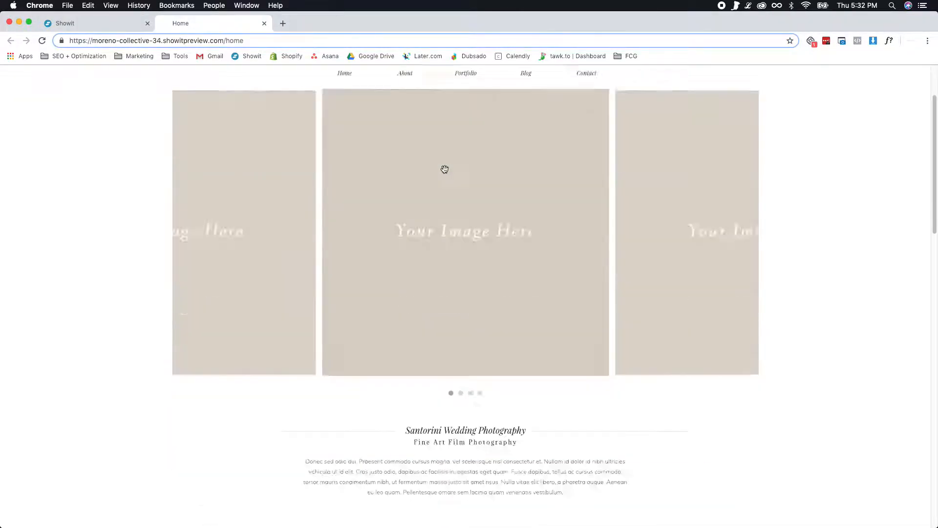
pyautogui.scroll(-3, 430, 168)
pyautogui.scroll(1, 208, 198)
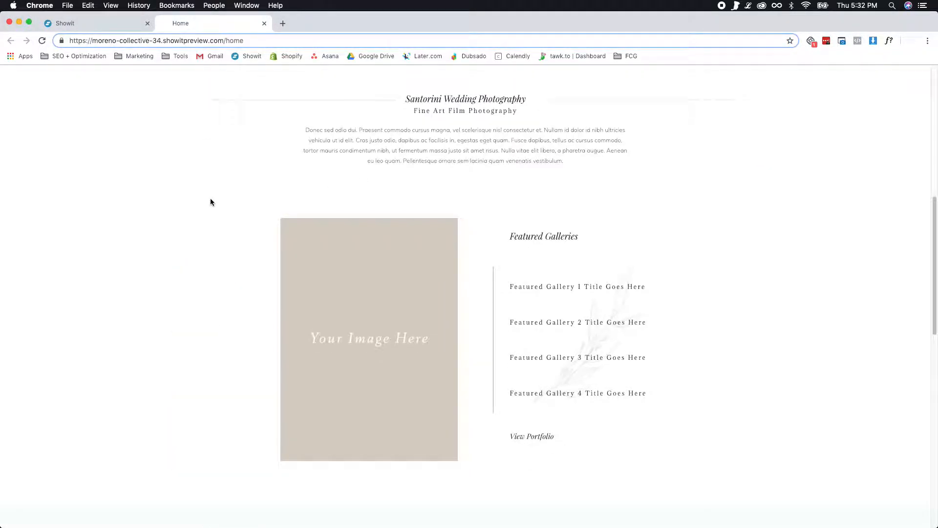
pyautogui.scroll(-3, 223, 189)
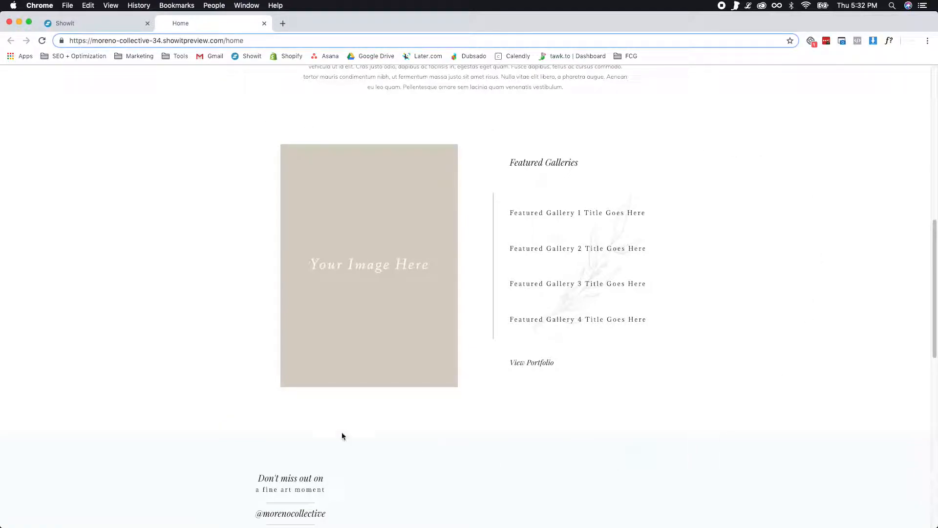
# Test the first featured gallery in the preview by opening its View Gallery link, advancing through the photos and closing the gallery.
pyautogui.click(551, 216)
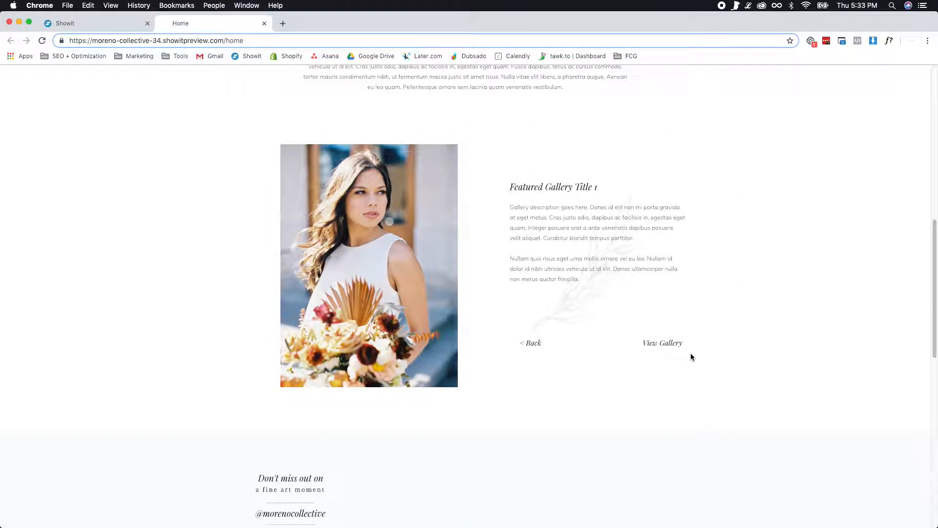
pyautogui.click(671, 344)
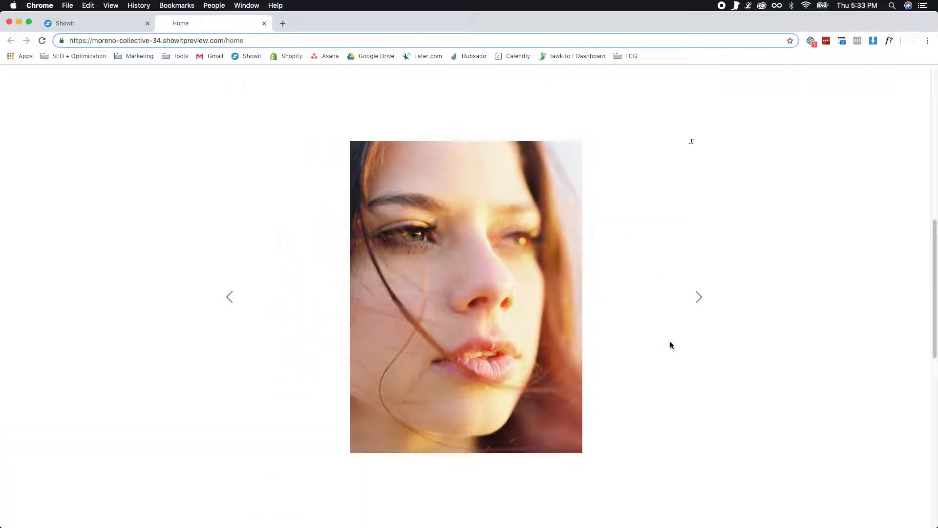
pyautogui.click(700, 304)
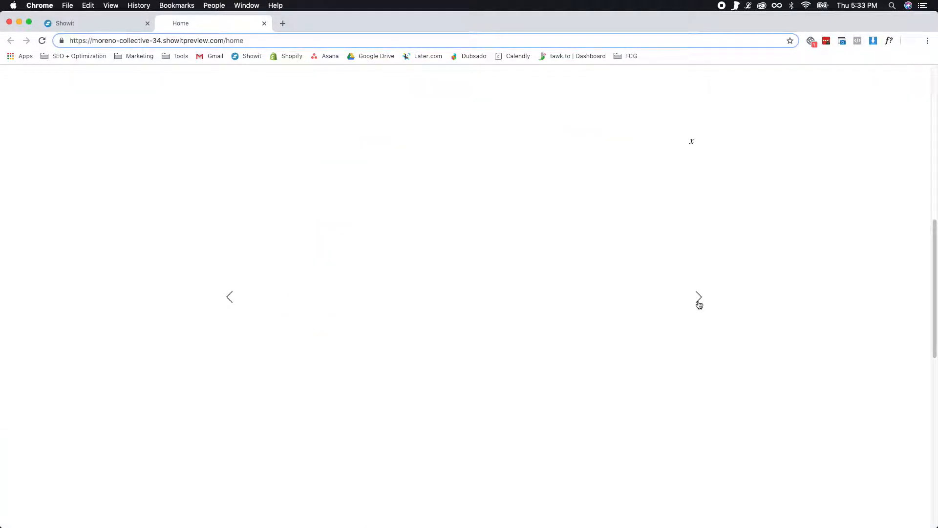
pyautogui.click(699, 304)
pyautogui.click(694, 142)
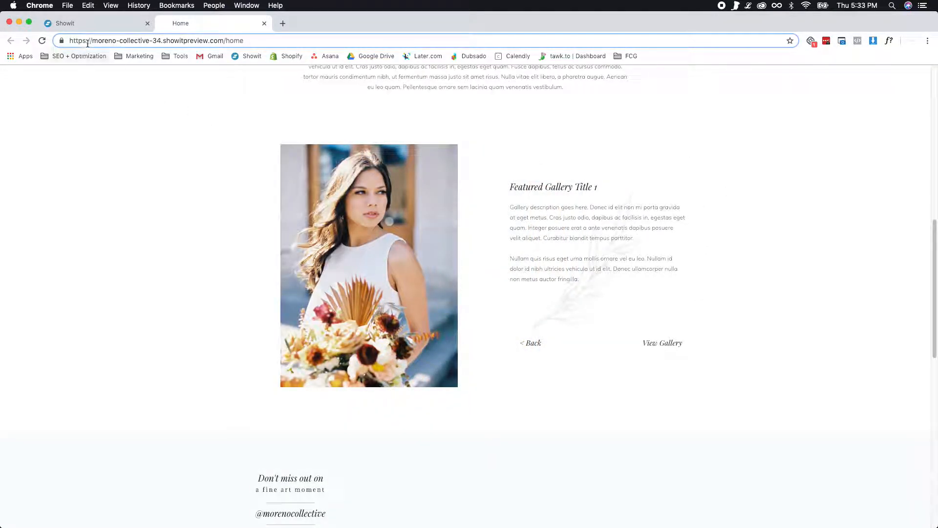
# Return to the Showit editor, close the site preview and open the Home page's Featured Galleries canvas.
pyautogui.click(91, 23)
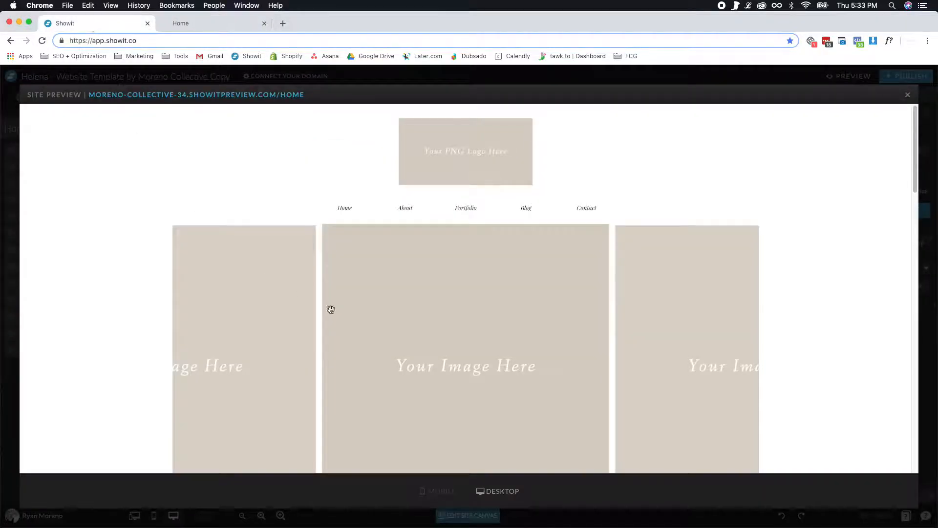
pyautogui.scroll(-10, 530, 299)
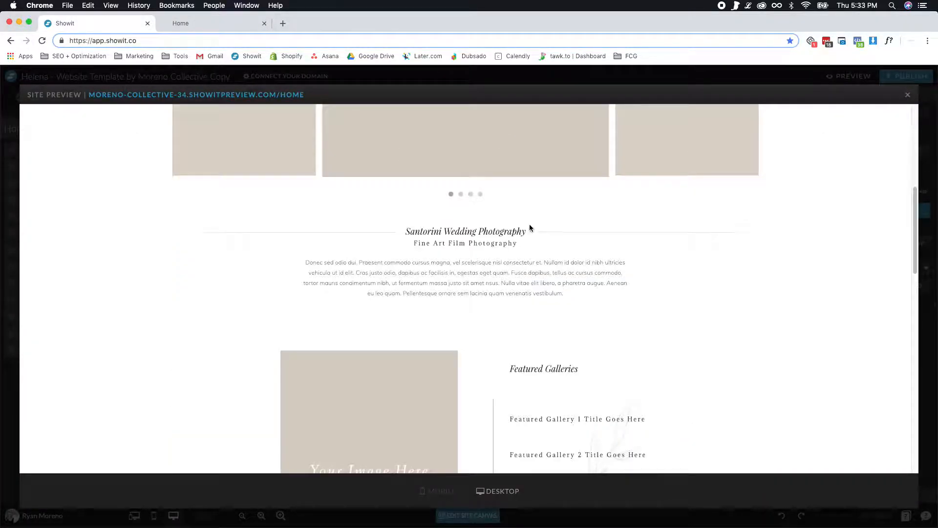
pyautogui.click(907, 95)
pyautogui.scroll(5, 415, 307)
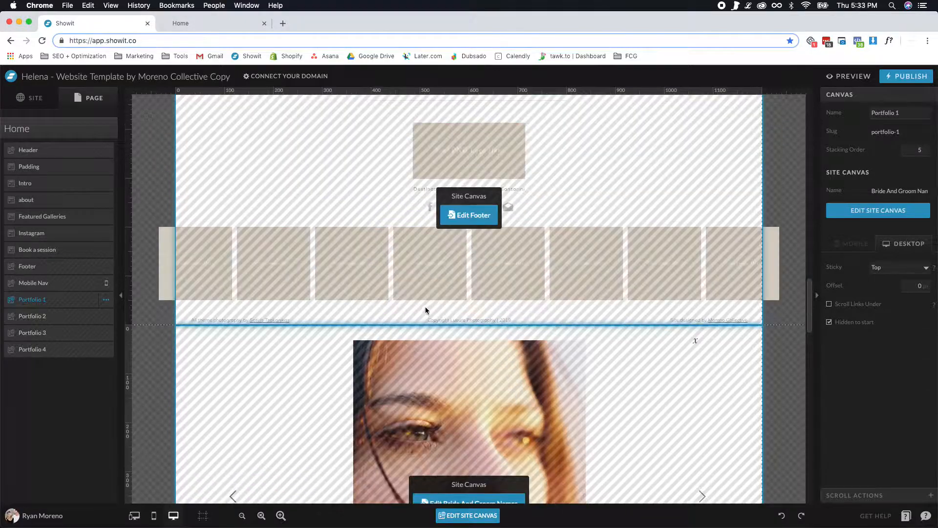
pyautogui.scroll(10, 494, 283)
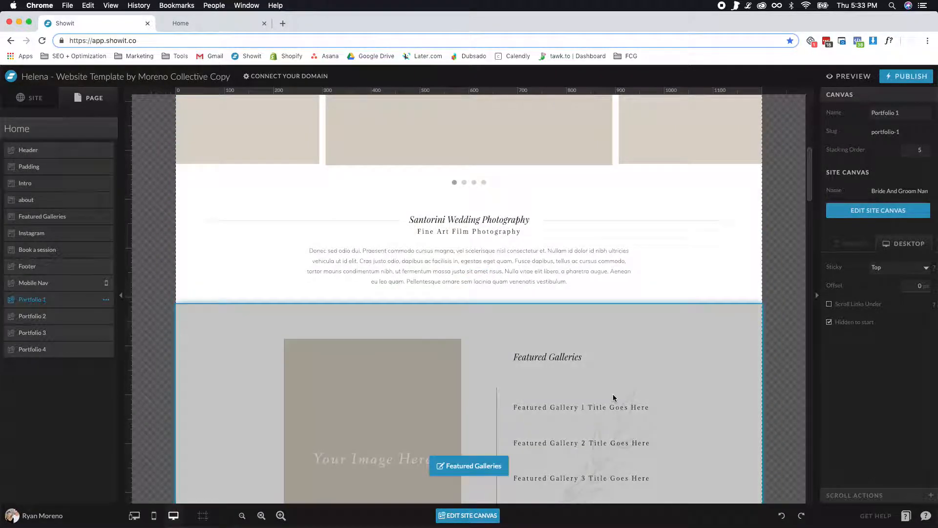
pyautogui.scroll(-3, 615, 398)
pyautogui.click(183, 351)
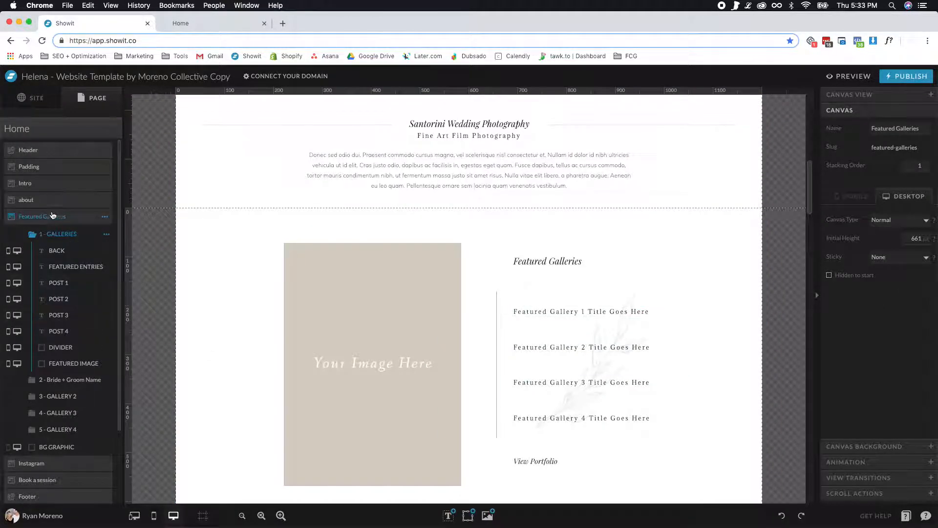
# Inspect the click actions of the View Gallery links in the Gallery 2, Gallery 3 and Gallery 4 views.
pyautogui.click(66, 399)
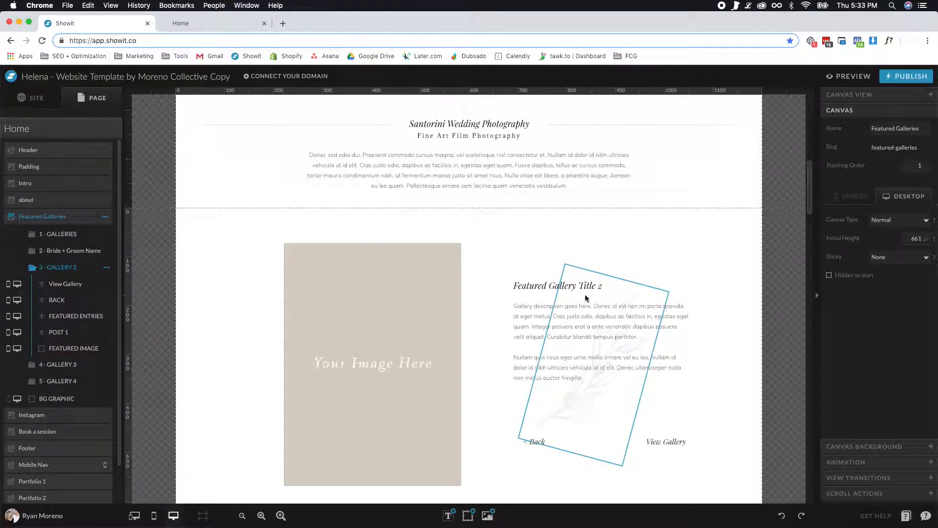
pyautogui.click(677, 442)
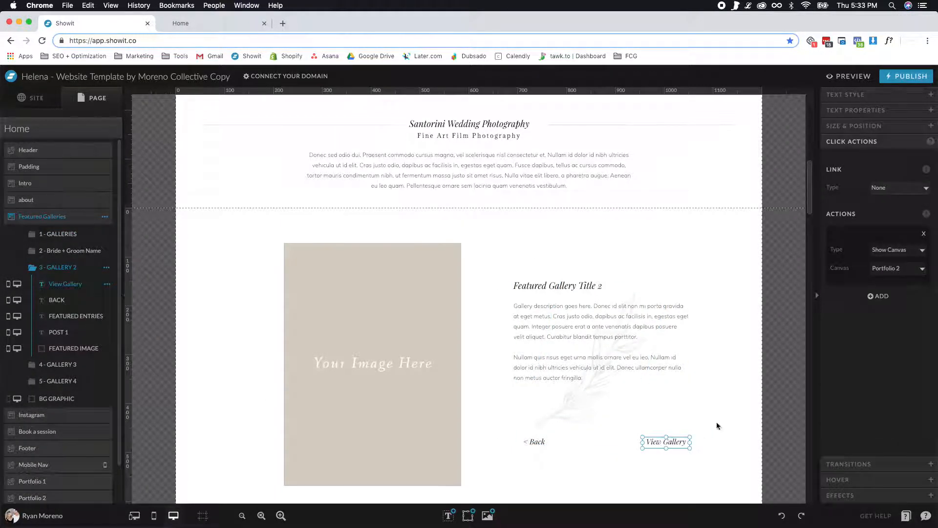
pyautogui.click(72, 365)
pyautogui.click(673, 442)
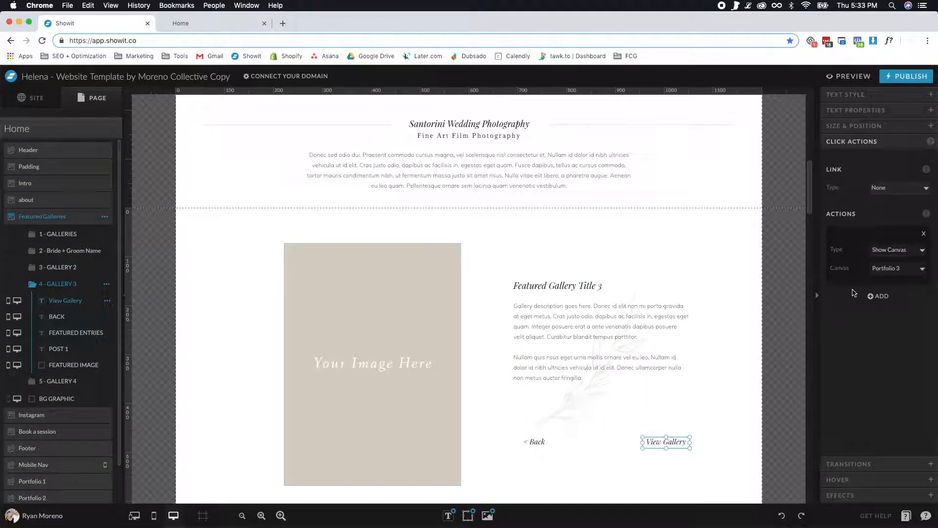
pyautogui.click(61, 382)
pyautogui.click(666, 442)
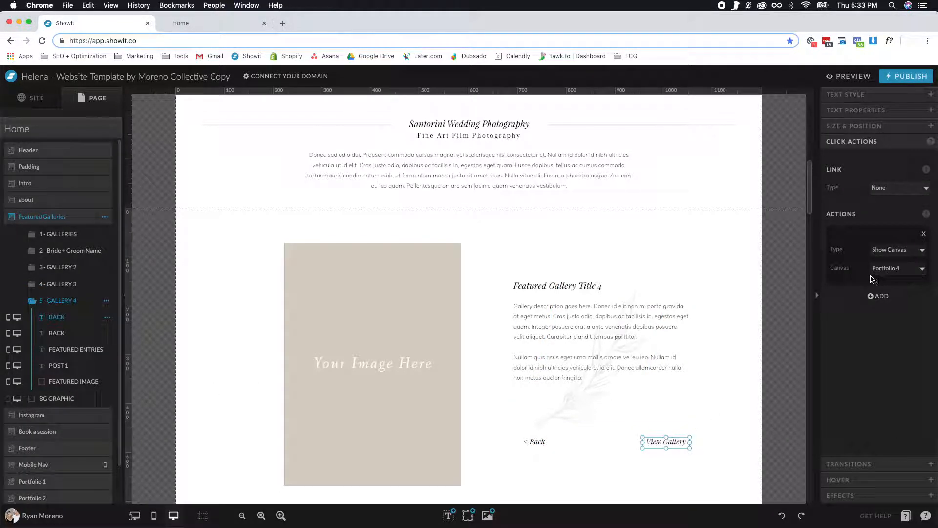
# Review the portfolio canvases on the Home page and open the Portfolio 2 site canvas.
pyautogui.scroll(-3, 298, 301)
pyautogui.click(245, 269)
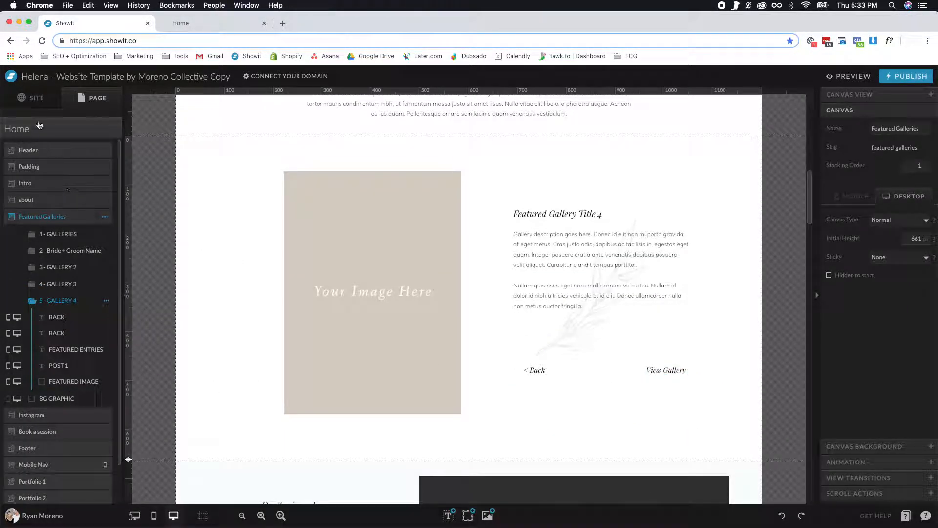
pyautogui.scroll(-2, 53, 430)
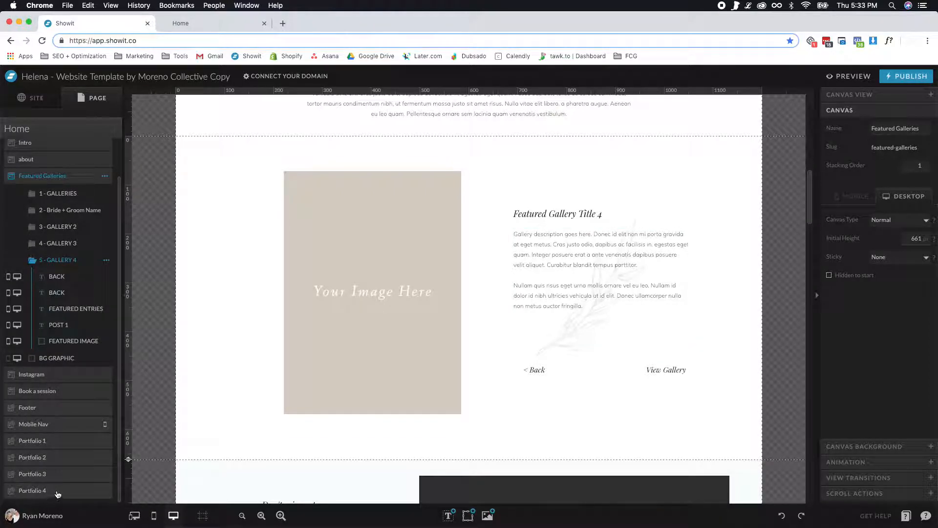
pyautogui.click(37, 98)
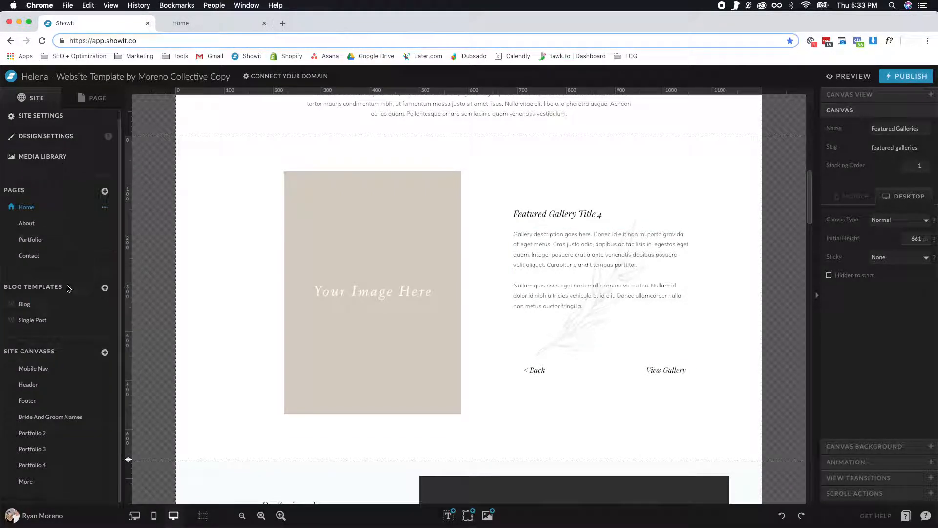
pyautogui.click(64, 431)
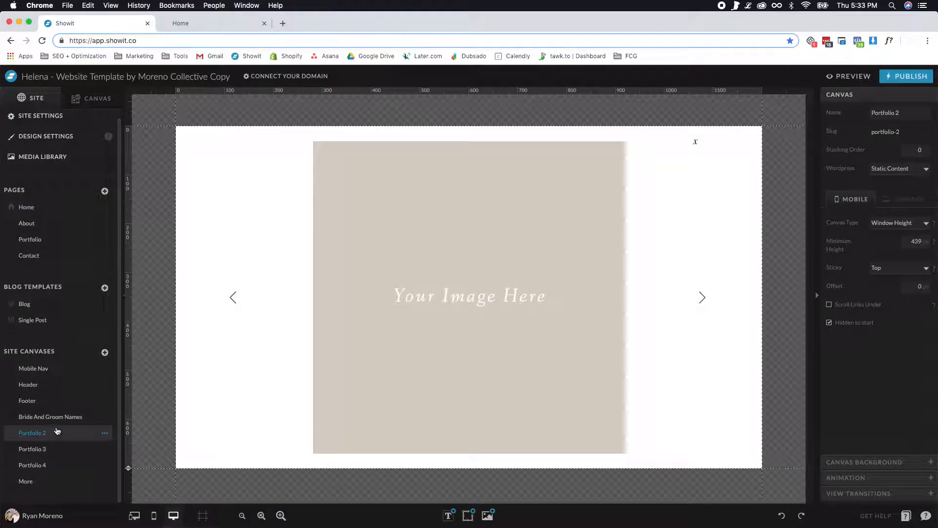
# Open the Portfolio page and select its Row 2 gallery canvas.
pyautogui.click(40, 239)
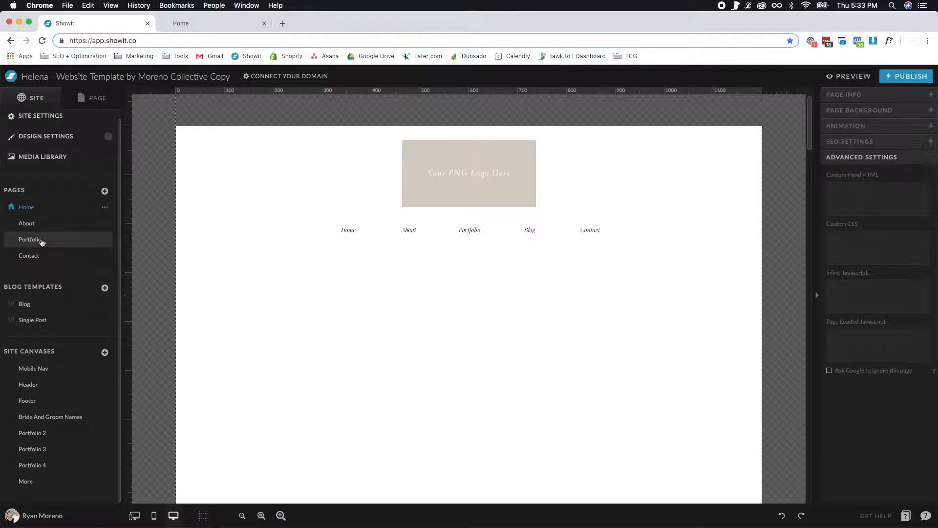
pyautogui.scroll(-10, 459, 210)
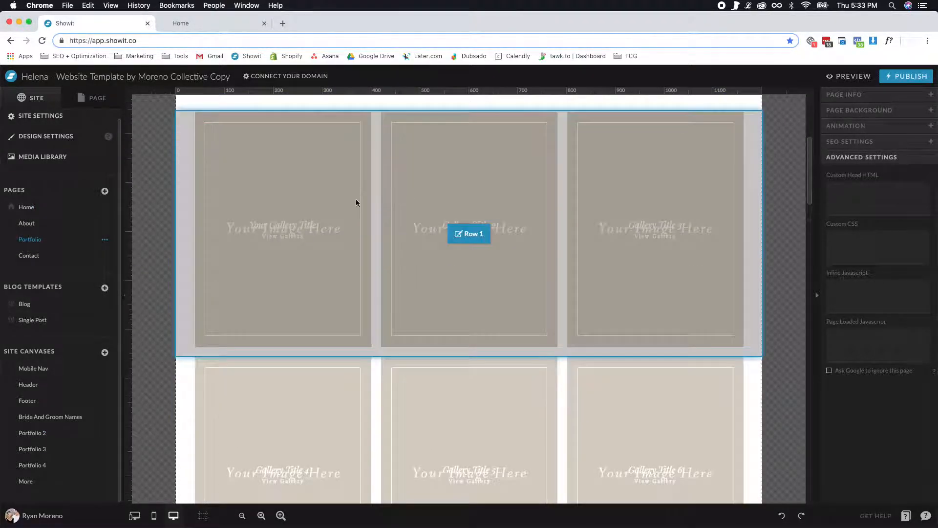
pyautogui.scroll(4, 386, 234)
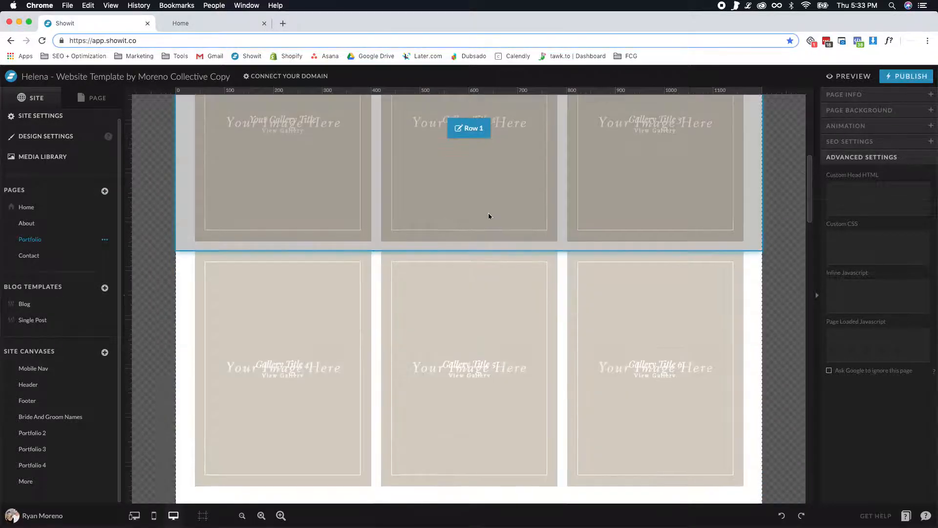
pyautogui.click(255, 389)
pyautogui.click(87, 97)
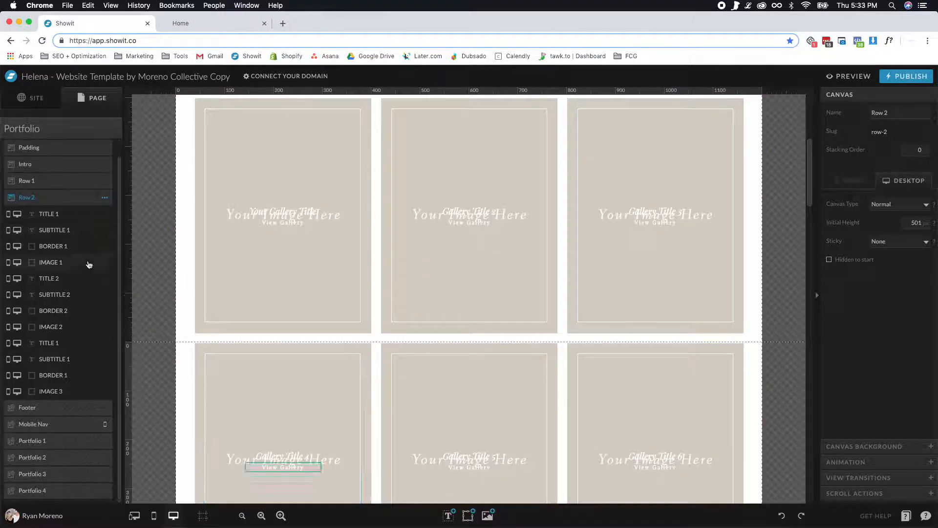
pyautogui.scroll(-4, 544, 339)
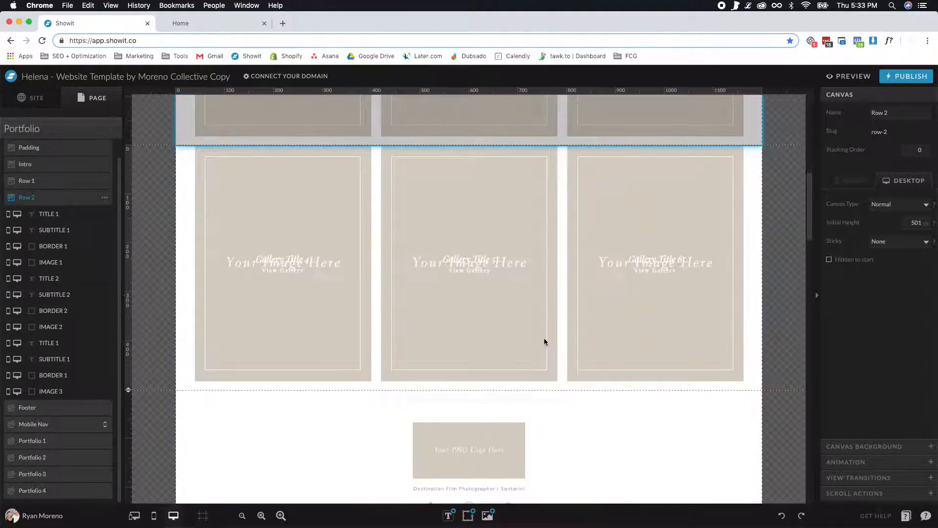
pyautogui.click(34, 200)
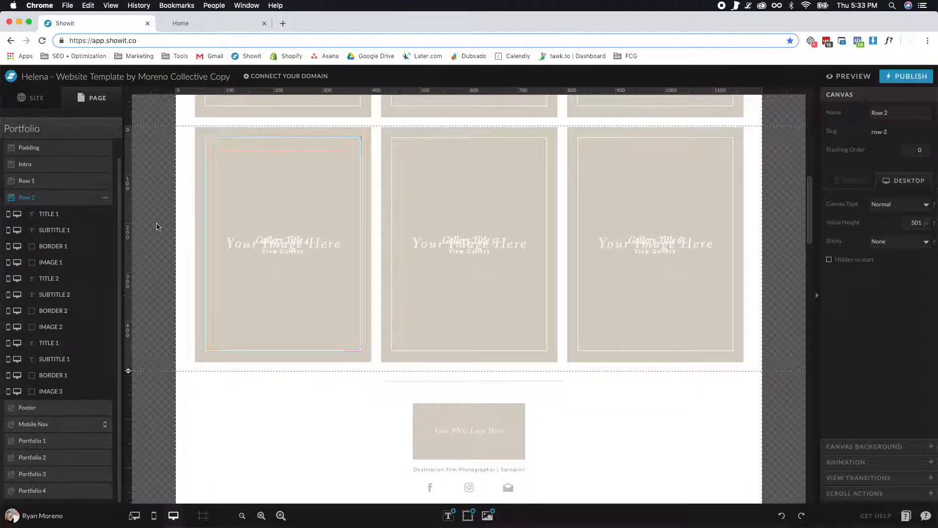
# Duplicate the Row 2 canvas on the Portfolio page.
pyautogui.click(105, 198)
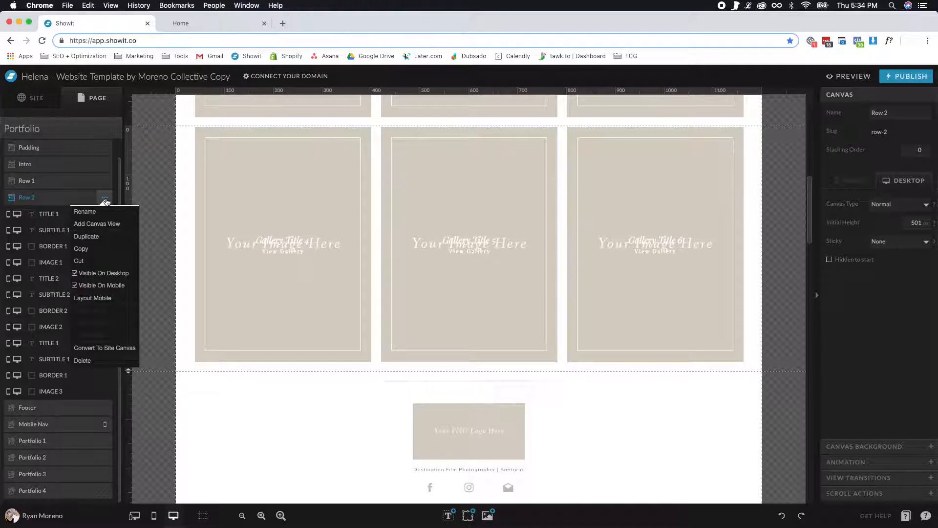
pyautogui.click(99, 237)
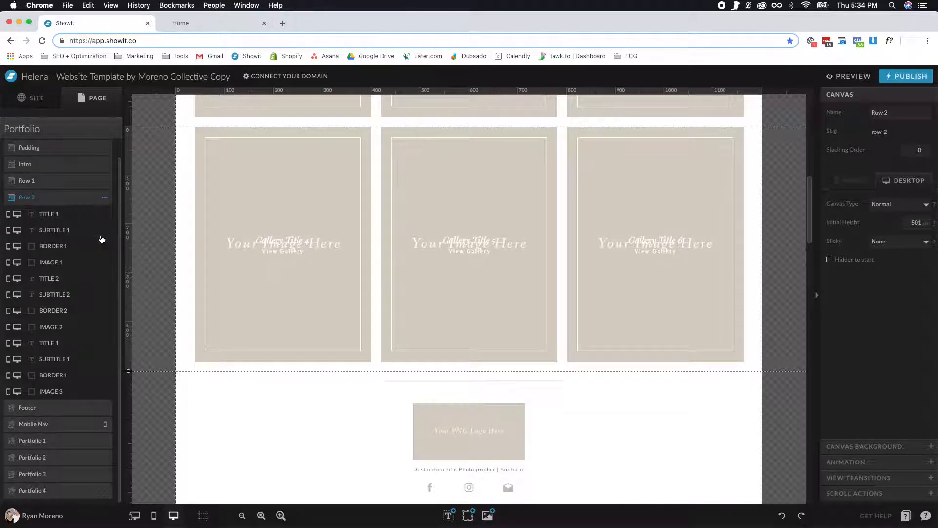
pyautogui.click(63, 407)
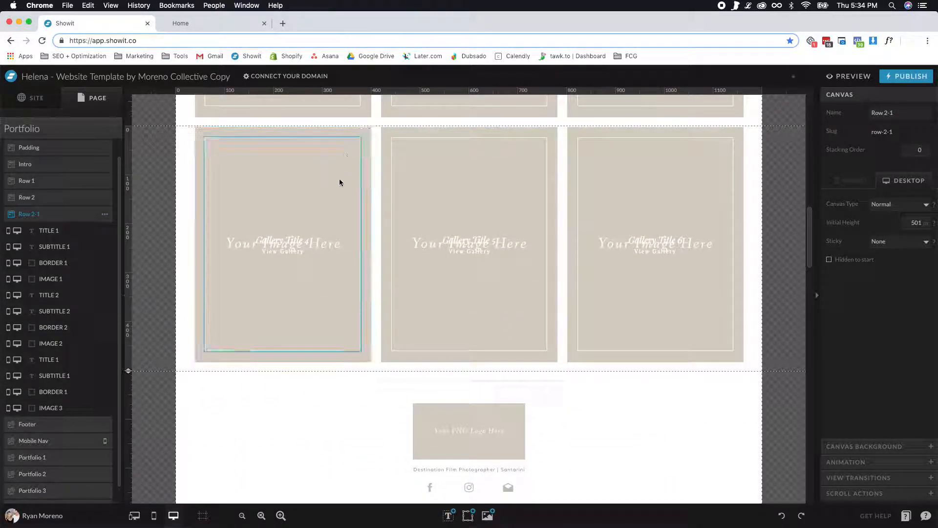
# Inspect the click action of the first gallery title in the duplicated row.
pyautogui.click(283, 231)
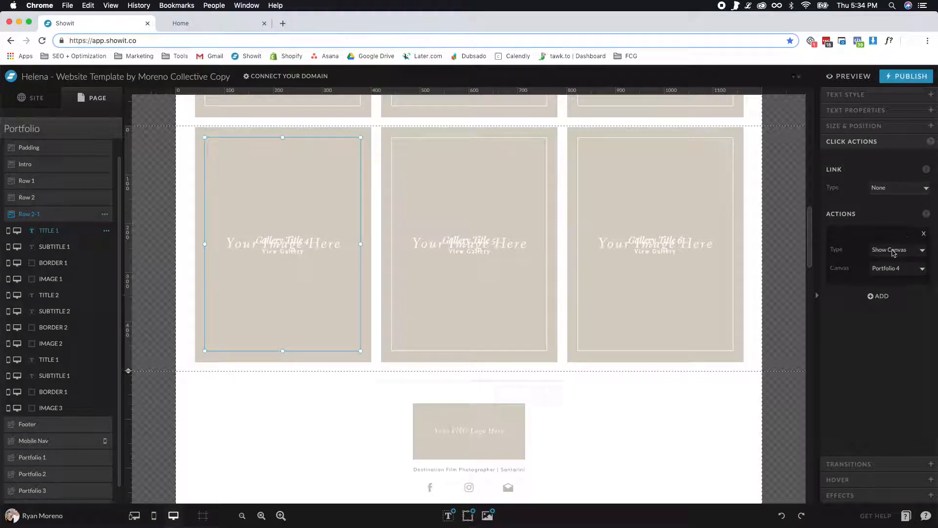
pyautogui.scroll(-1, 69, 255)
pyautogui.scroll(5, 395, 216)
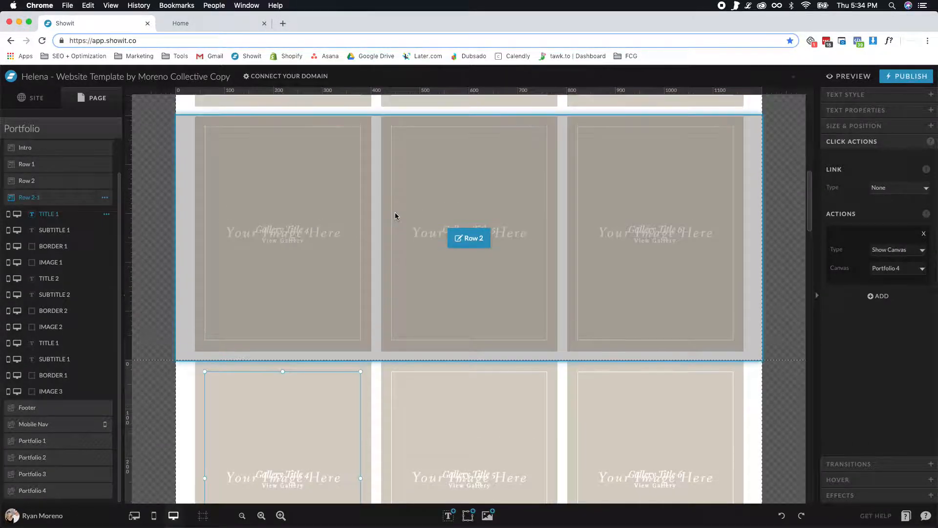
# Check which canvases the gallery titles in Row 1 and Row 2 of the Portfolio page show when clicked.
pyautogui.scroll(-3, 395, 216)
pyautogui.scroll(7, 338, 181)
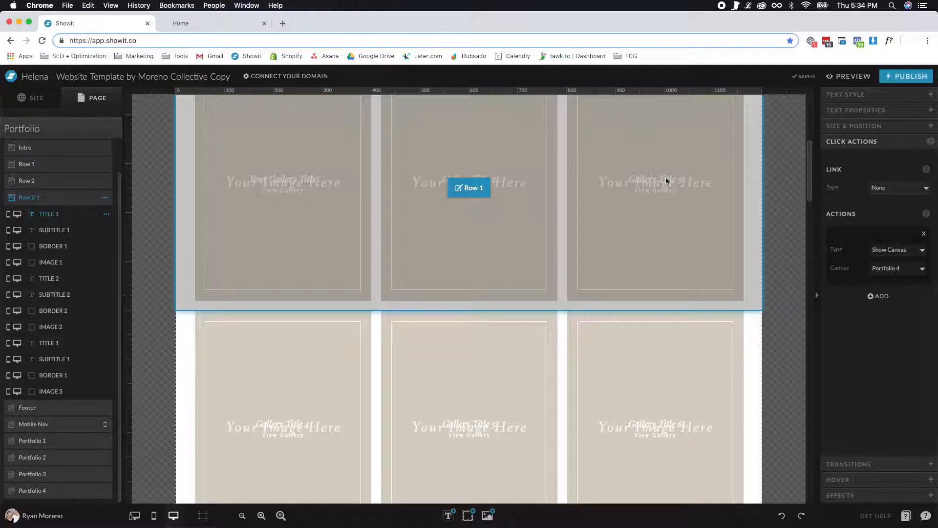
pyautogui.scroll(-2, 307, 353)
pyautogui.click(307, 338)
pyautogui.click(306, 331)
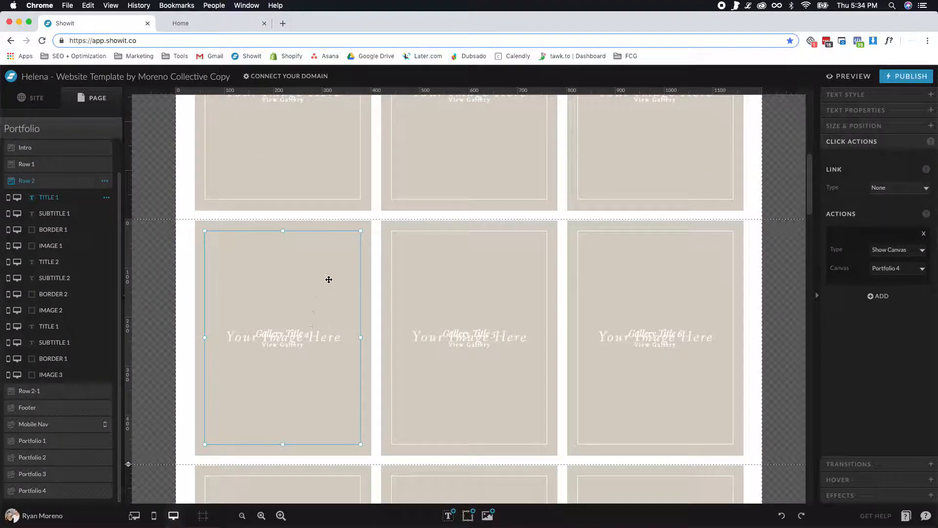
pyautogui.click(315, 174)
pyautogui.click(315, 174)
pyautogui.click(448, 174)
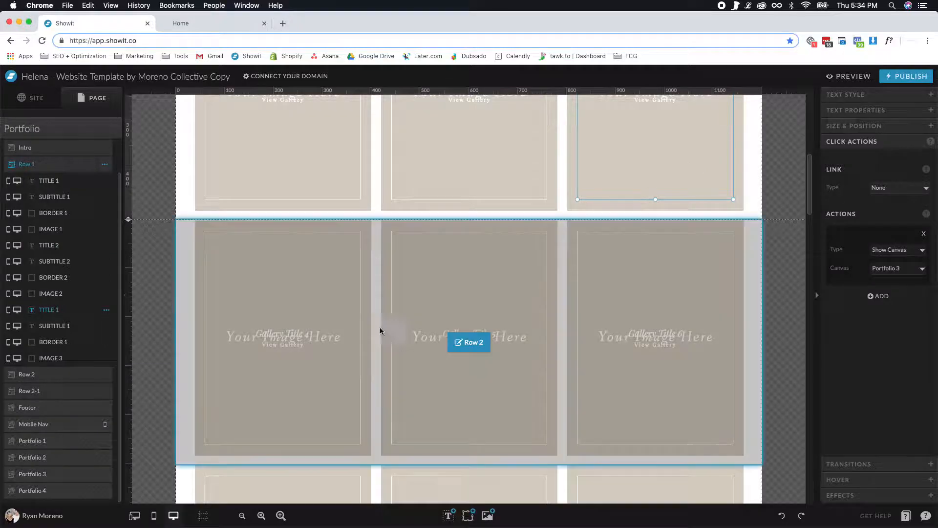
pyautogui.click(296, 353)
pyautogui.click(297, 353)
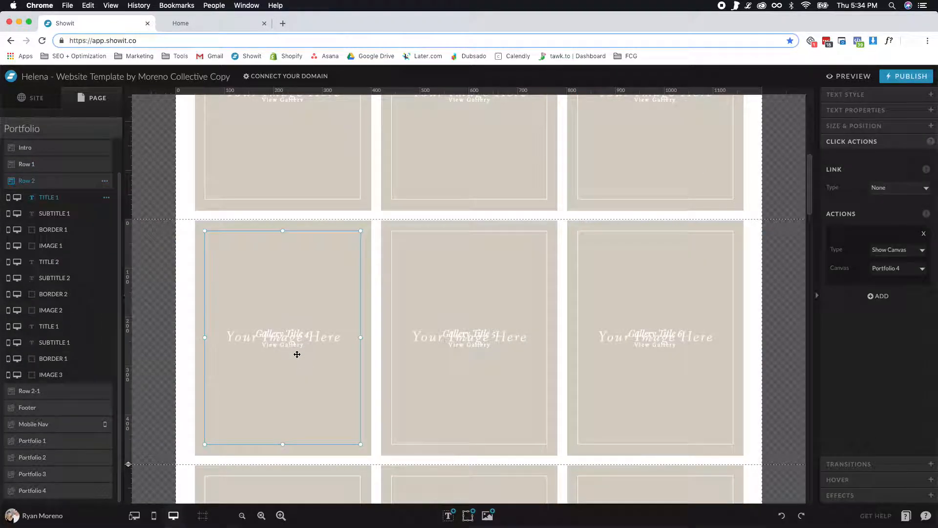
pyautogui.click(448, 336)
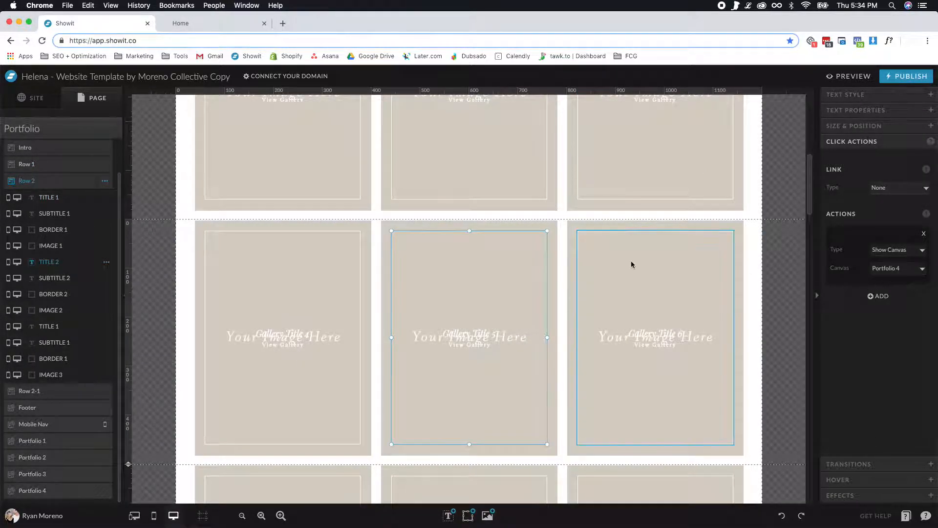
pyautogui.click(914, 270)
pyautogui.click(899, 269)
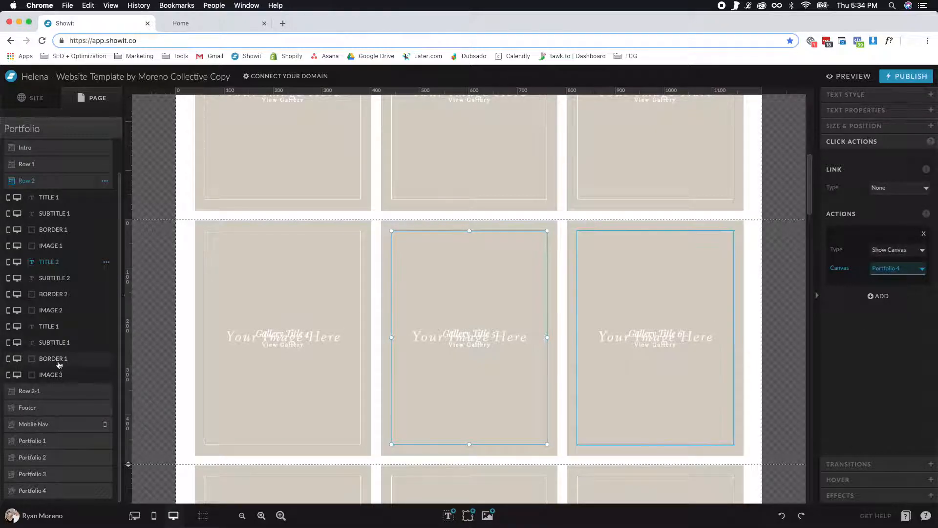
# Duplicate the Portfolio 4 site canvas and rename the copy Portfolio 5.
pyautogui.click(34, 98)
pyautogui.click(68, 468)
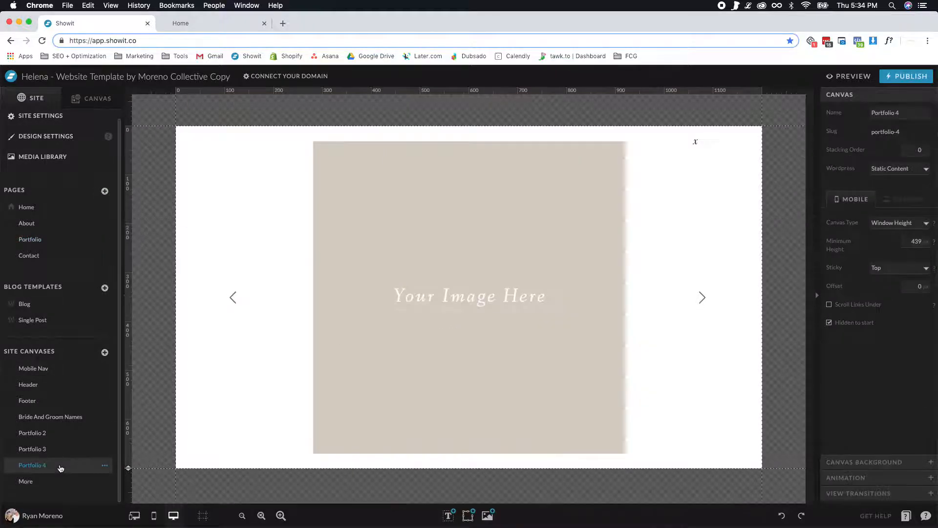
pyautogui.click(109, 468)
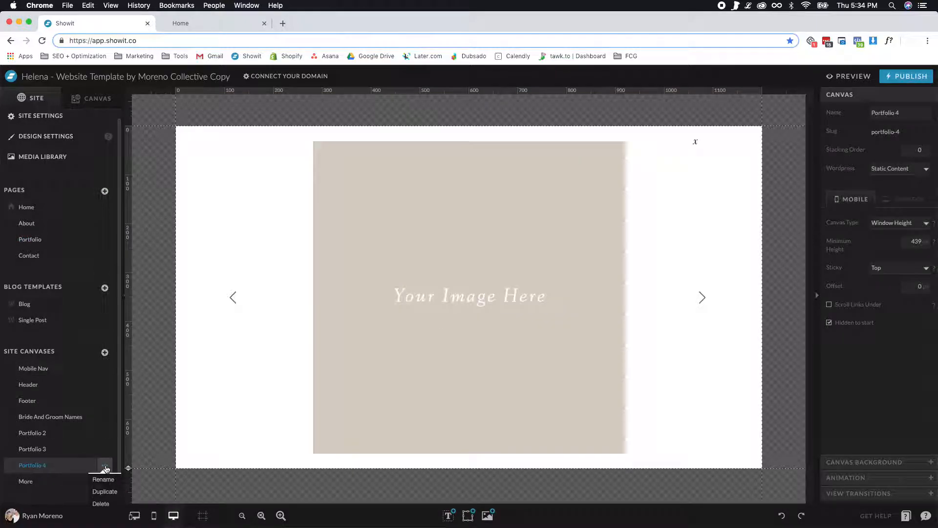
pyautogui.click(115, 496)
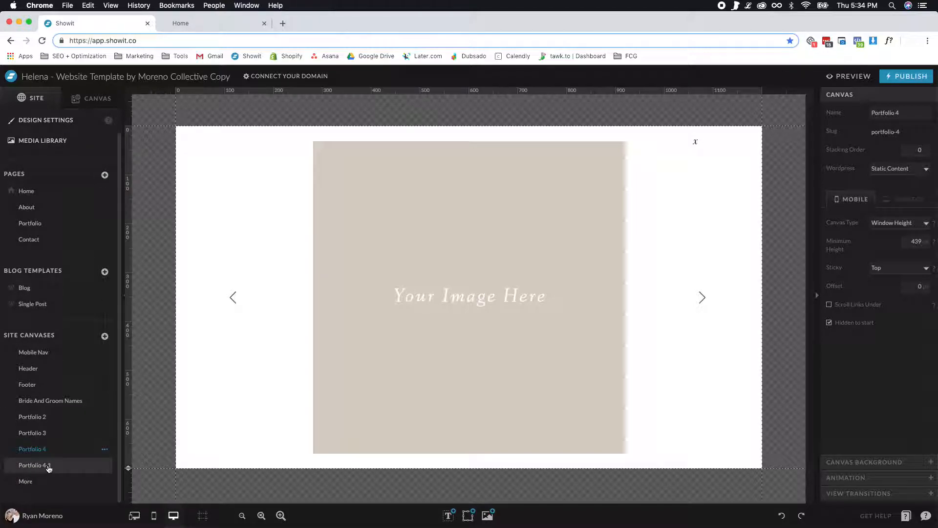
pyautogui.doubleClick(49, 468)
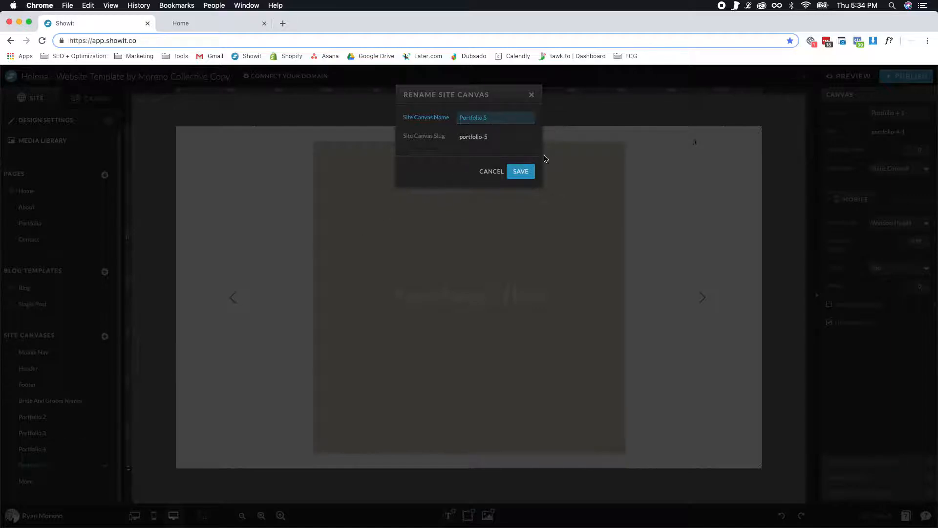
pyautogui.click(530, 175)
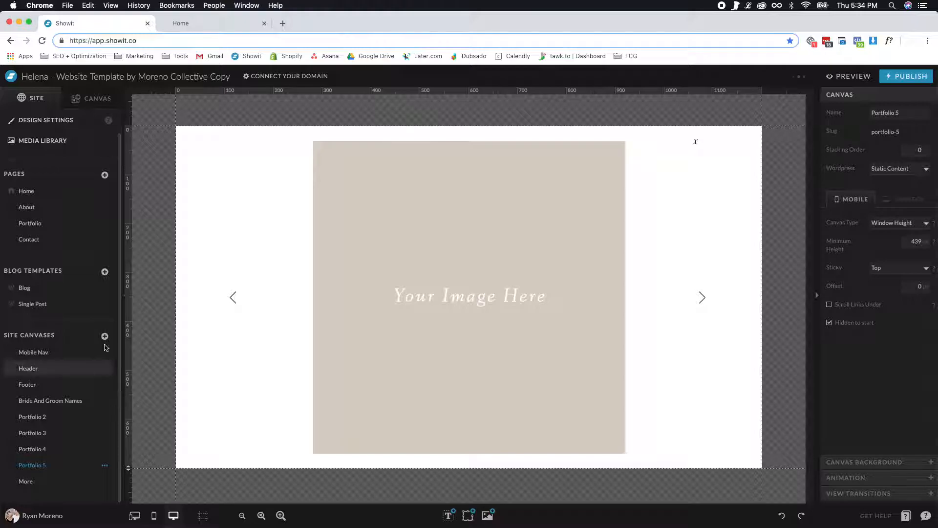
# On the Portfolio page, check which canvases are available for the Show Canvas action of Row 2's second gallery title.
pyautogui.click(48, 224)
pyautogui.scroll(-8, 496, 283)
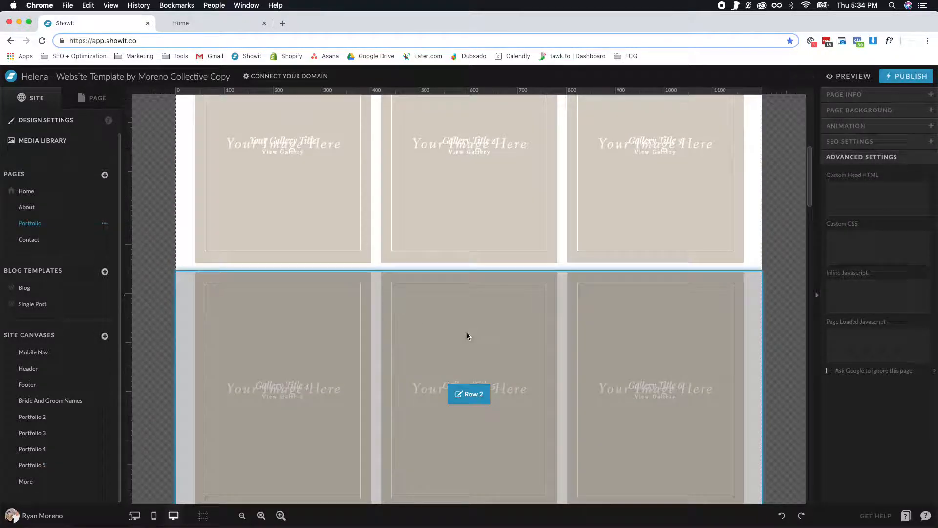
pyautogui.click(469, 332)
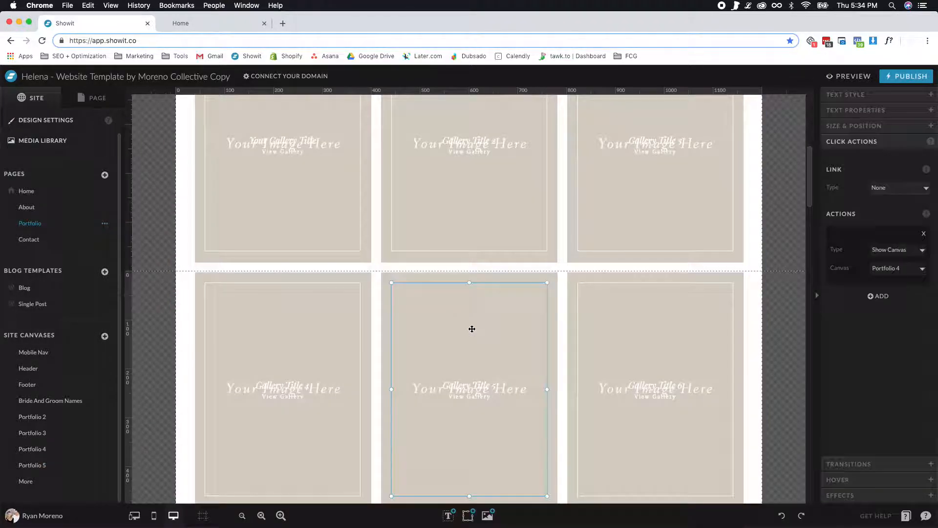
pyautogui.click(899, 268)
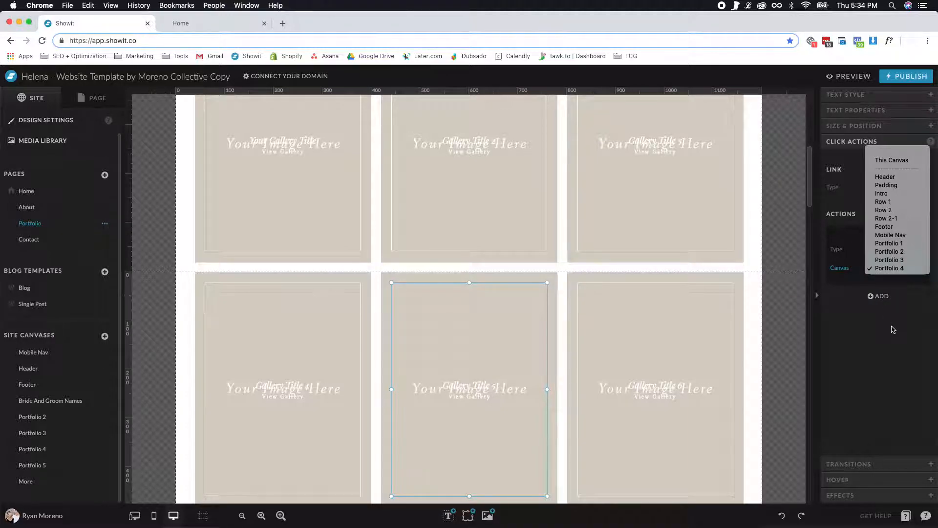
pyautogui.click(886, 270)
# Add the Portfolio 5 site canvas from the current site to the Portfolio page.
pyautogui.click(100, 100)
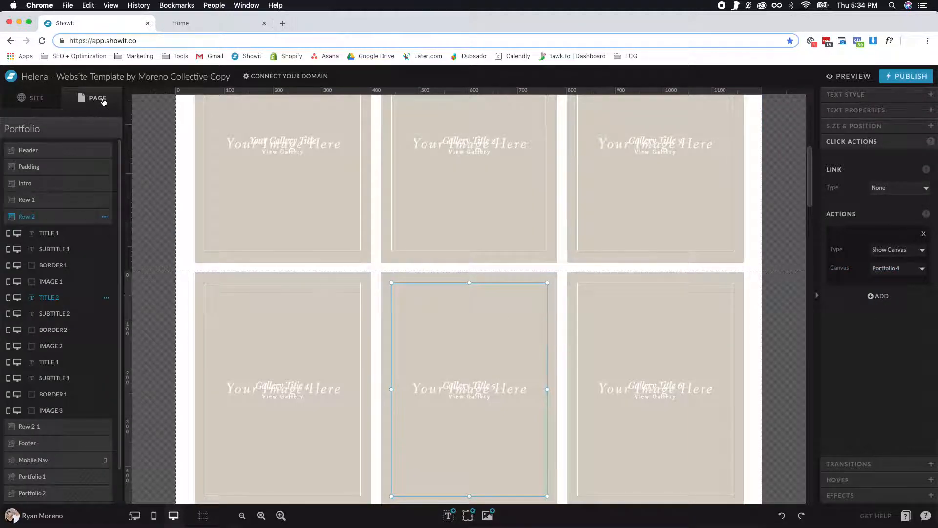
pyautogui.click(93, 129)
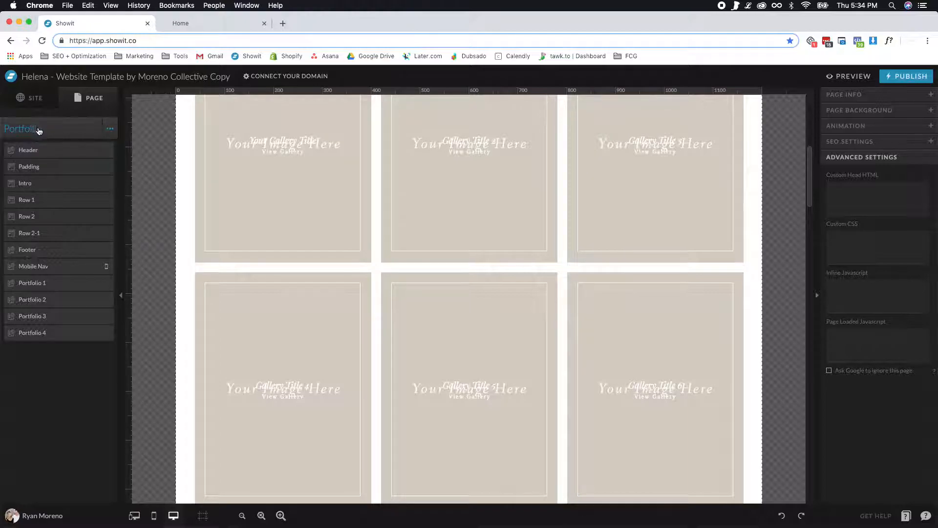
pyautogui.click(110, 129)
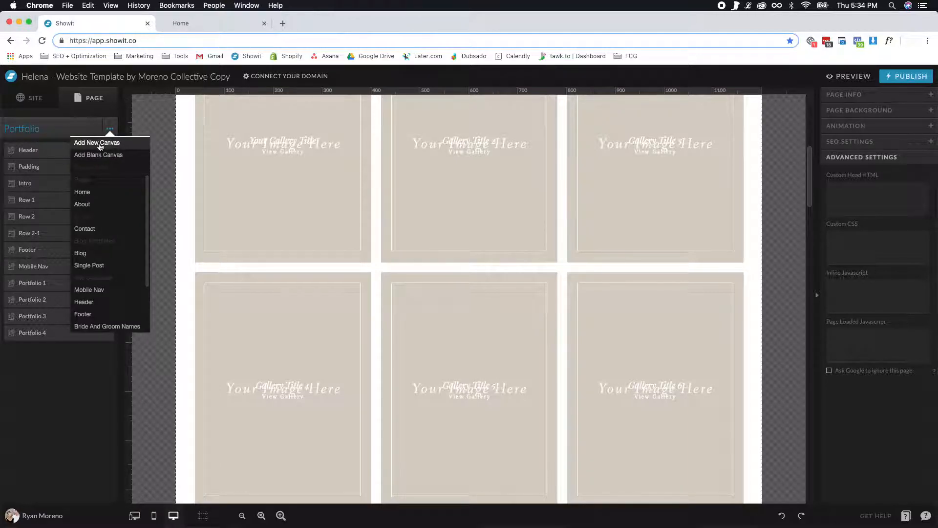
pyautogui.click(100, 143)
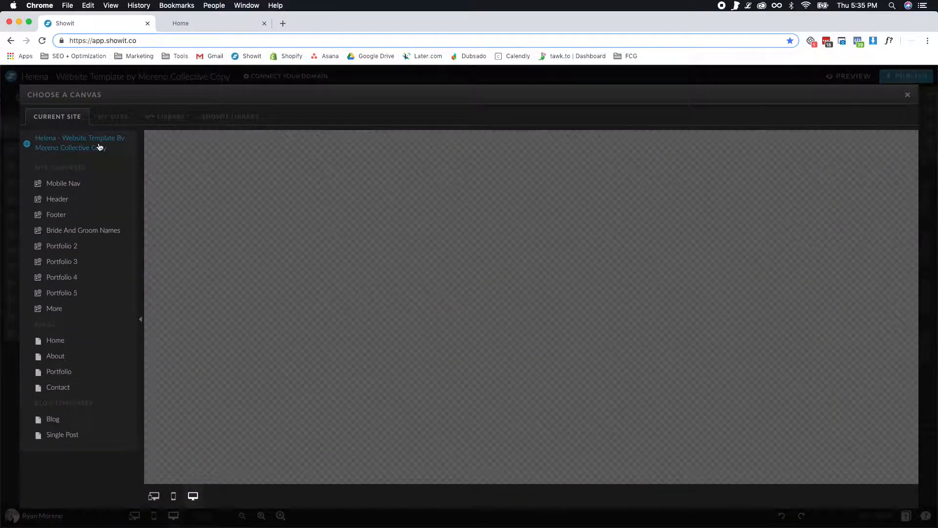
pyautogui.click(67, 293)
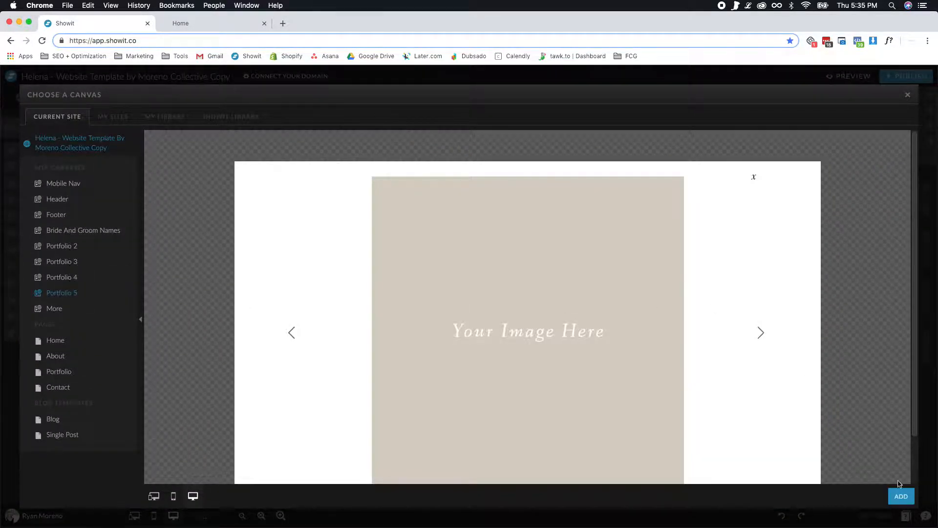
pyautogui.click(907, 494)
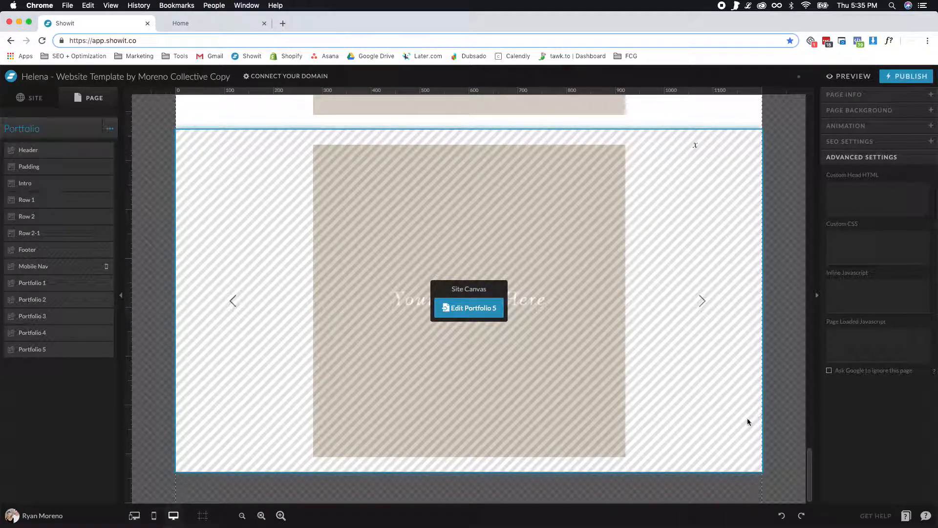
# Open the Portfolio 5 canvas for editing and add three photos from the Template - Rimlight folder to its gallery.
pyautogui.scroll(3, 357, 319)
pyautogui.scroll(-3, 414, 286)
pyautogui.scroll(4, 559, 250)
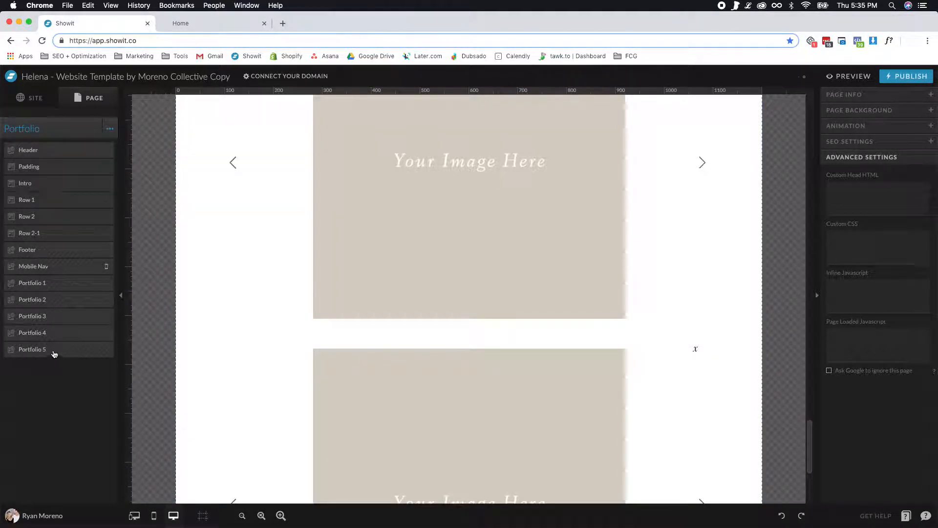
pyautogui.click(54, 351)
pyautogui.click(487, 310)
pyautogui.doubleClick(487, 310)
pyautogui.click(346, 250)
pyautogui.keyDown('shift'); pyautogui.click(577, 279); pyautogui.keyUp('shift')
pyautogui.click(775, 311)
# Remove the two theme placeholder images from the Portfolio 5 gallery and save the image selection.
pyautogui.click(846, 158)
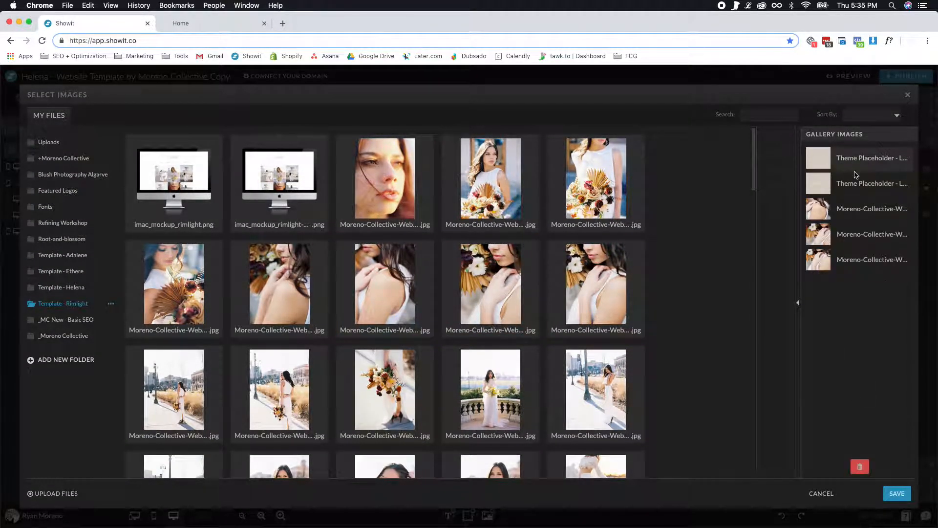
pyautogui.keyDown('shift'); pyautogui.click(853, 181); pyautogui.keyUp('shift')
pyautogui.click(860, 466)
pyautogui.click(897, 493)
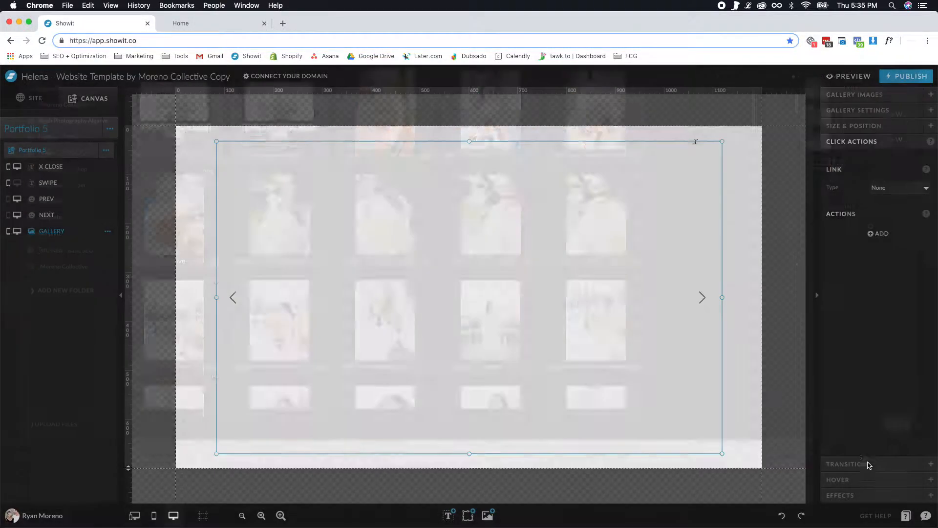
pyautogui.click(210, 219)
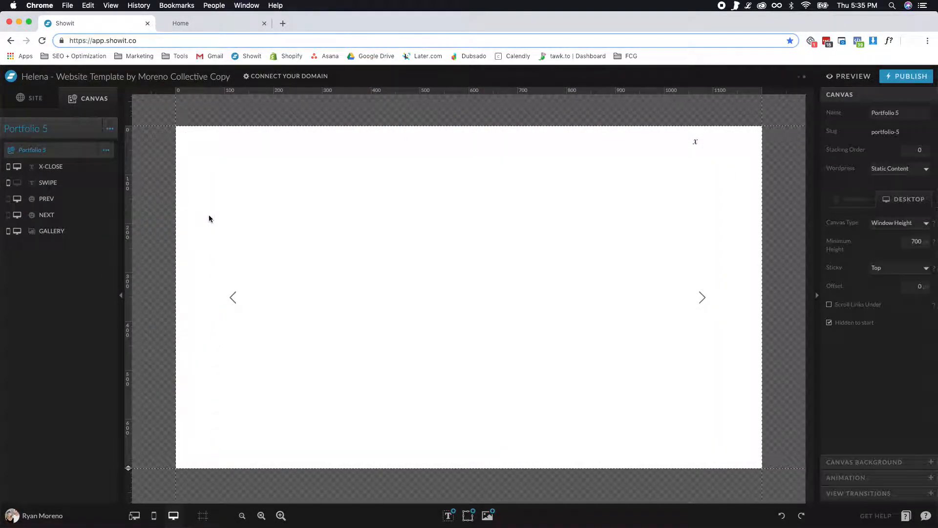
pyautogui.click(370, 266)
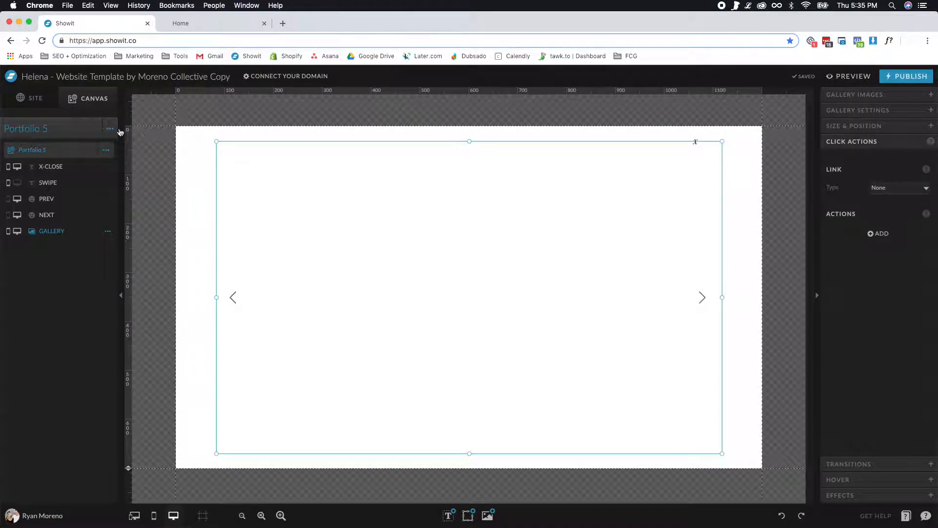
# On the Portfolio page, set the Show Canvas action of Row 2's second gallery title to Portfolio 5.
pyautogui.click(23, 99)
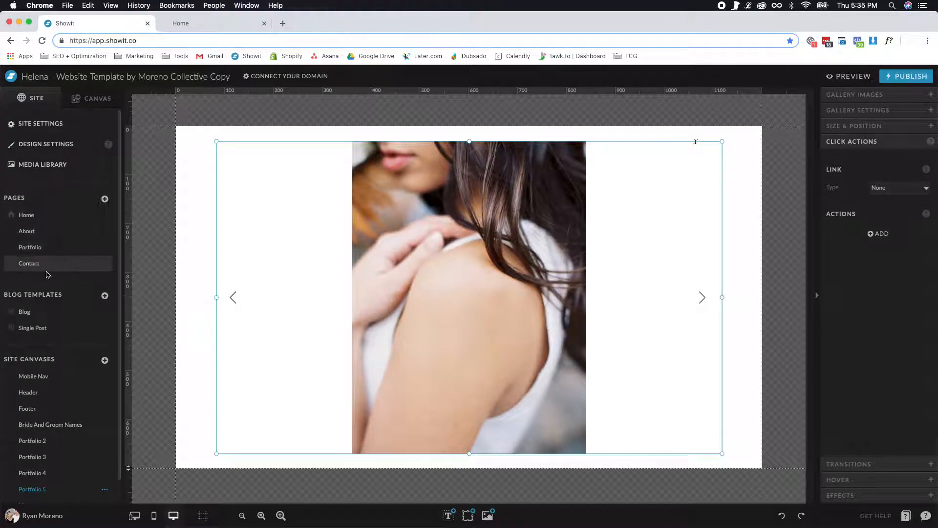
pyautogui.click(29, 247)
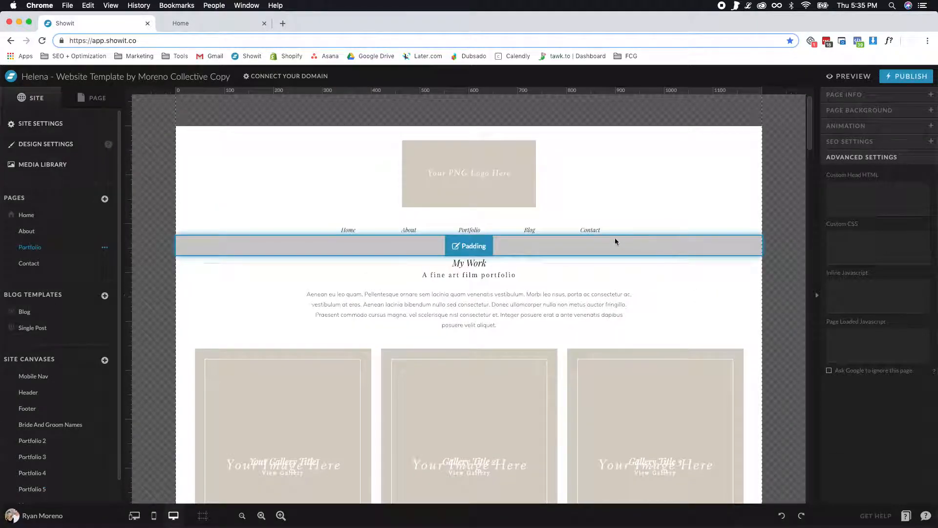
pyautogui.scroll(-5, 622, 241)
pyautogui.click(501, 348)
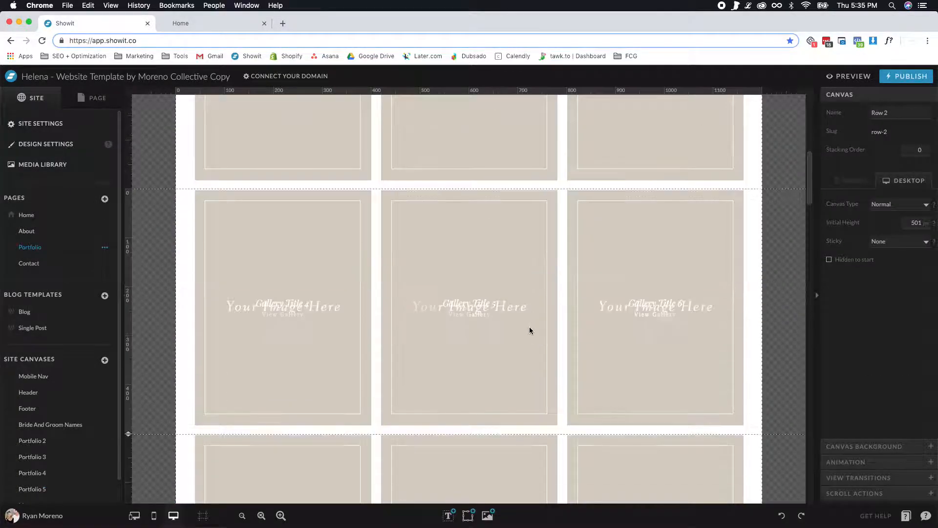
pyautogui.click(515, 277)
pyautogui.click(909, 270)
pyautogui.click(904, 279)
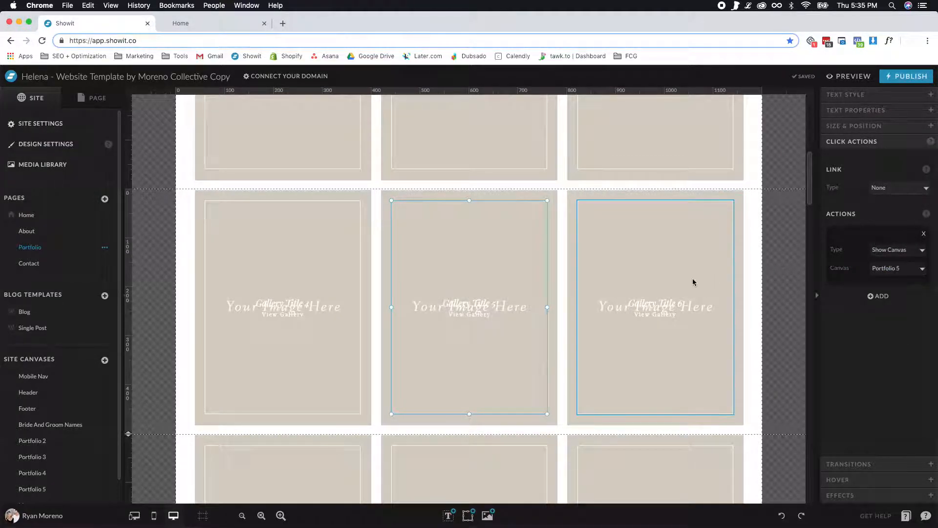
pyautogui.click(97, 99)
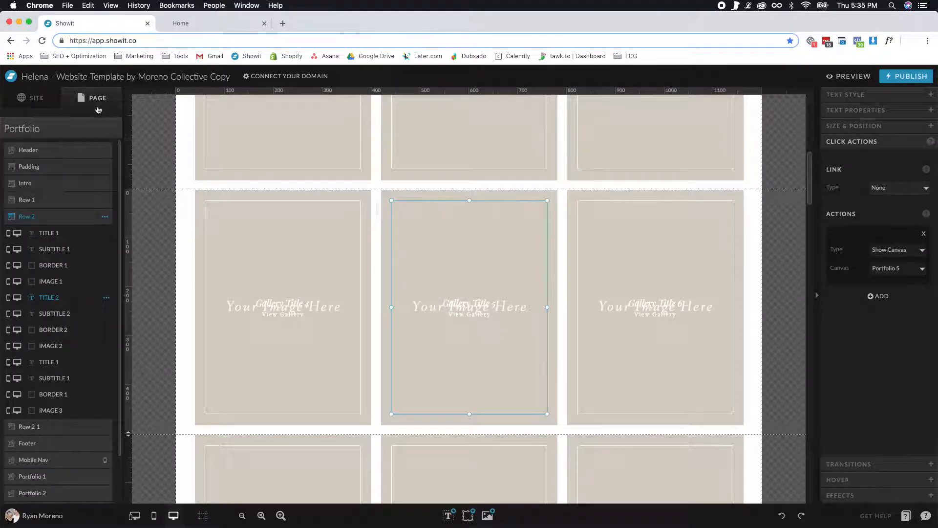
pyautogui.click(110, 128)
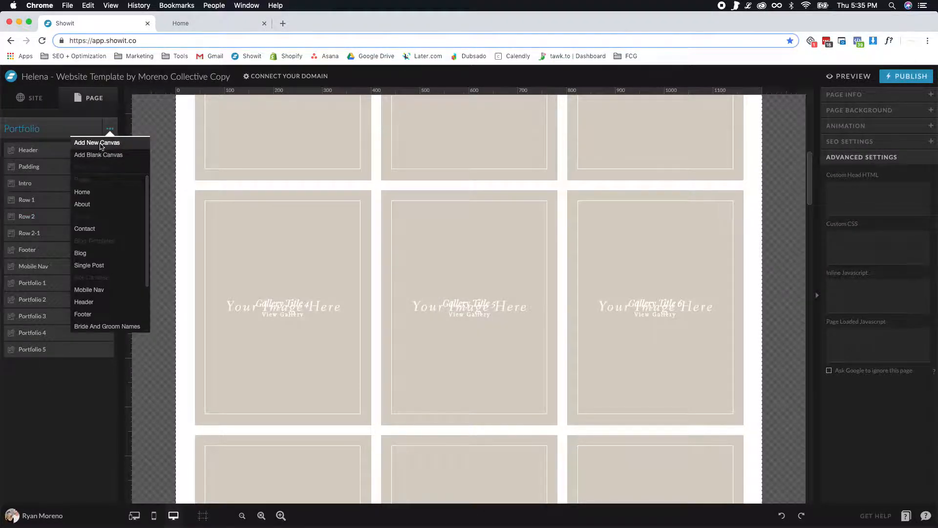
pyautogui.click(105, 142)
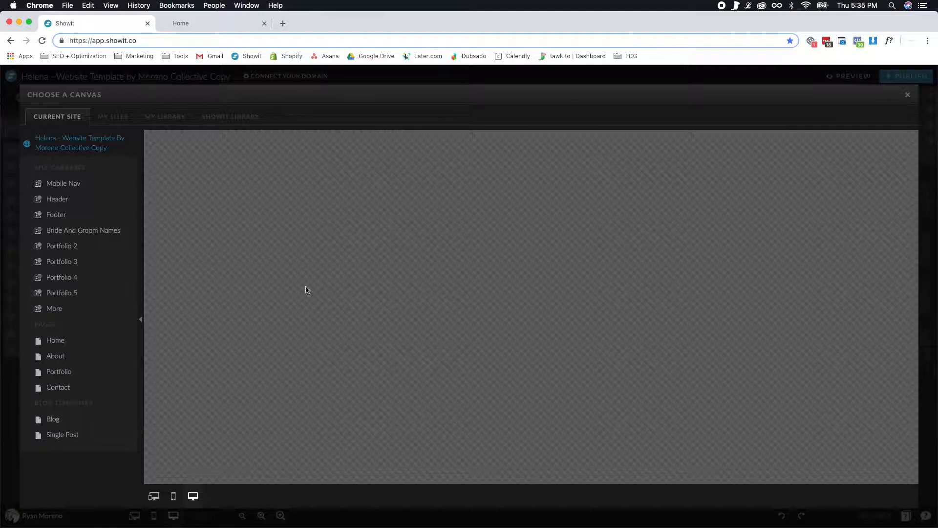
pyautogui.click(908, 94)
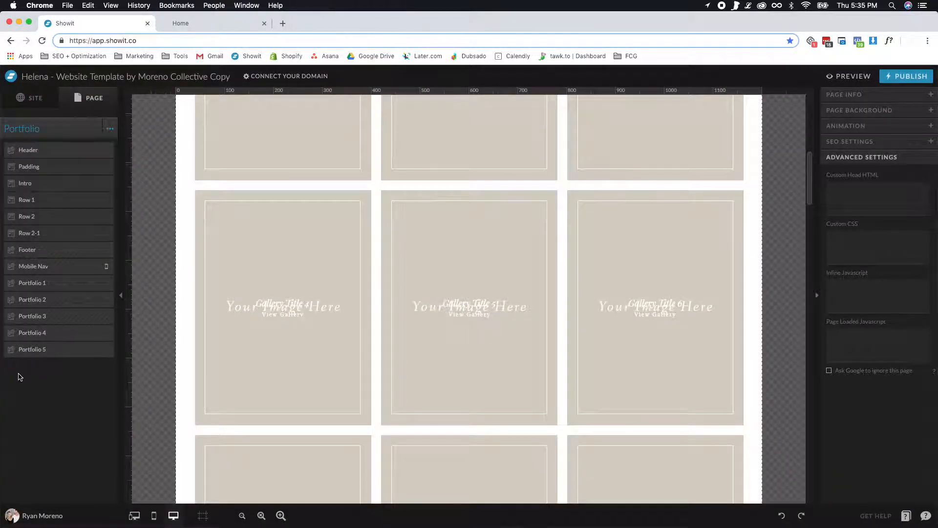
# Duplicate the Portfolio 5 site canvas.
pyautogui.click(31, 97)
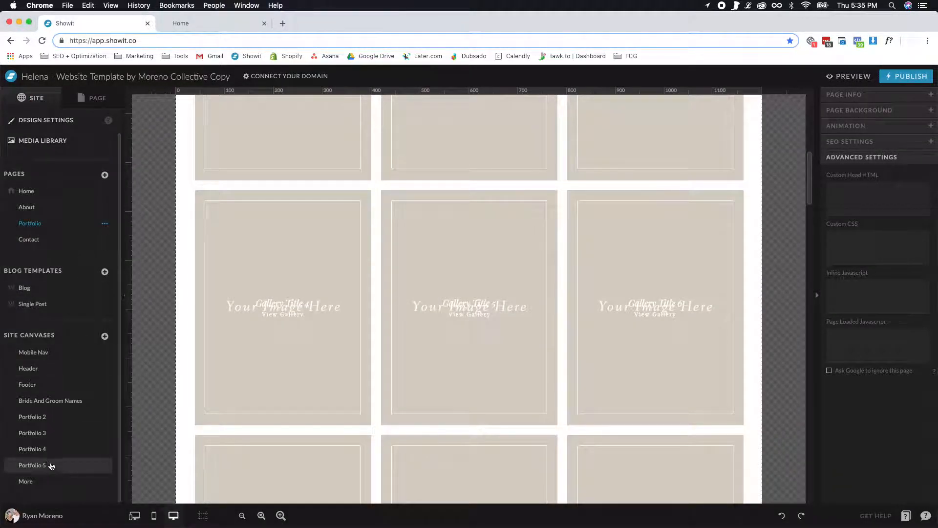
pyautogui.click(73, 472)
pyautogui.click(105, 465)
pyautogui.click(100, 478)
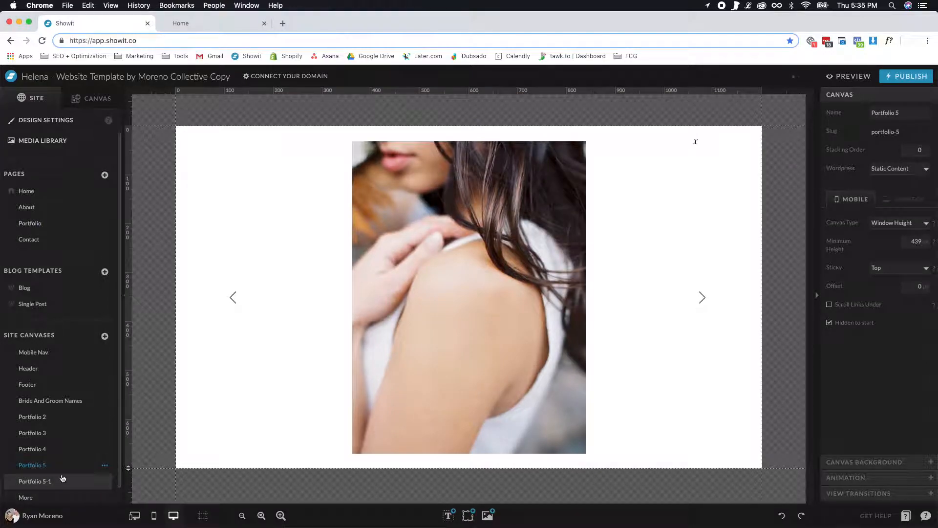
# Rename the duplicated site canvas to Portfolio 6 and replace its gallery images with three different photos from the Template - Rimlight folder.
pyautogui.doubleClick(57, 483)
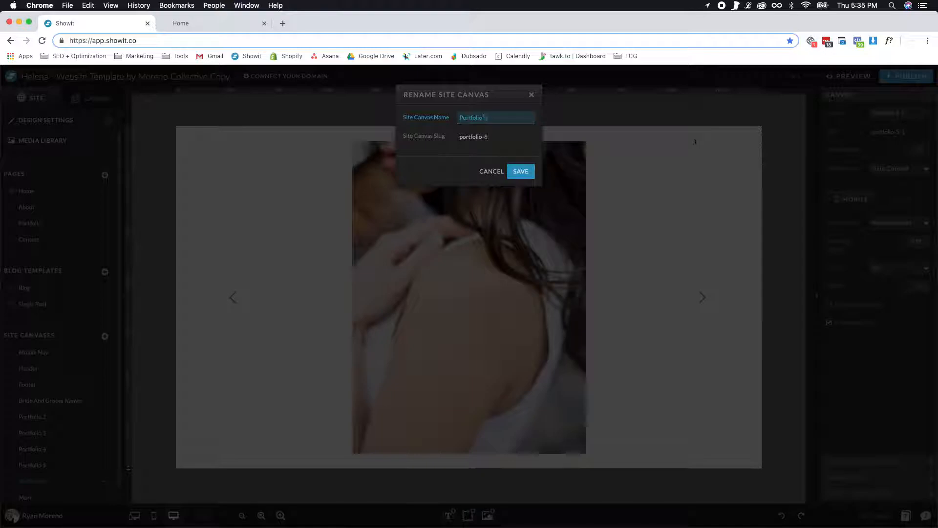
pyautogui.press('Return')
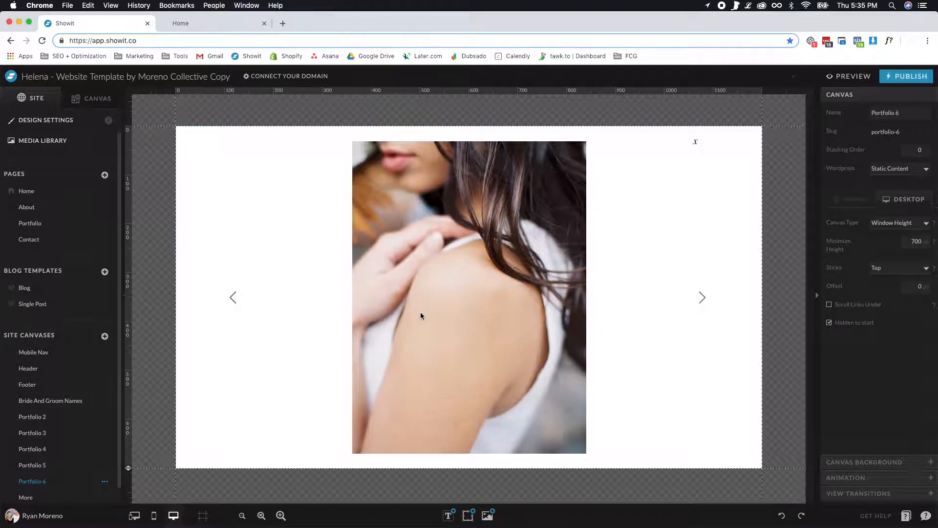
pyautogui.doubleClick(482, 326)
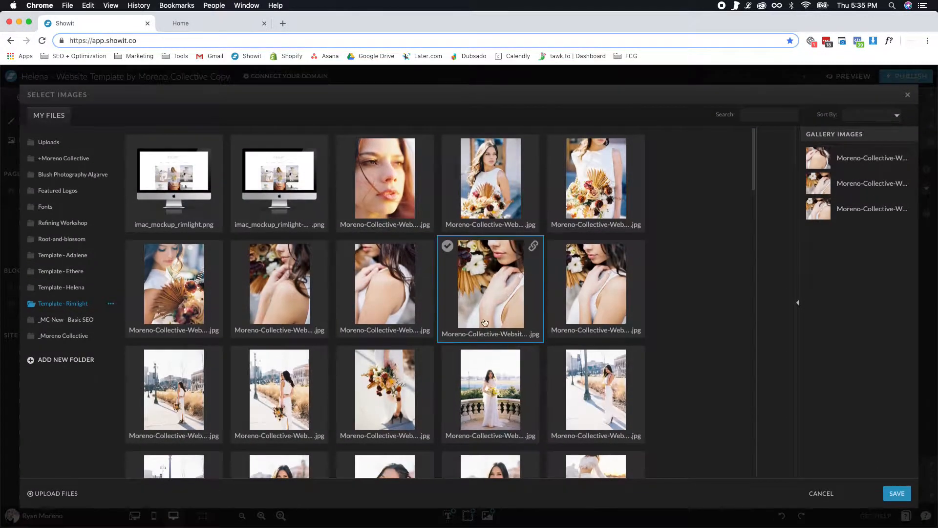
pyautogui.click(834, 158)
pyautogui.keyDown('shift'); pyautogui.click(860, 213); pyautogui.keyUp('shift')
pyautogui.click(860, 467)
pyautogui.scroll(-5, 415, 342)
pyautogui.keyDown('shift'); pyautogui.click(597, 396); pyautogui.keyUp('shift')
pyautogui.click(782, 312)
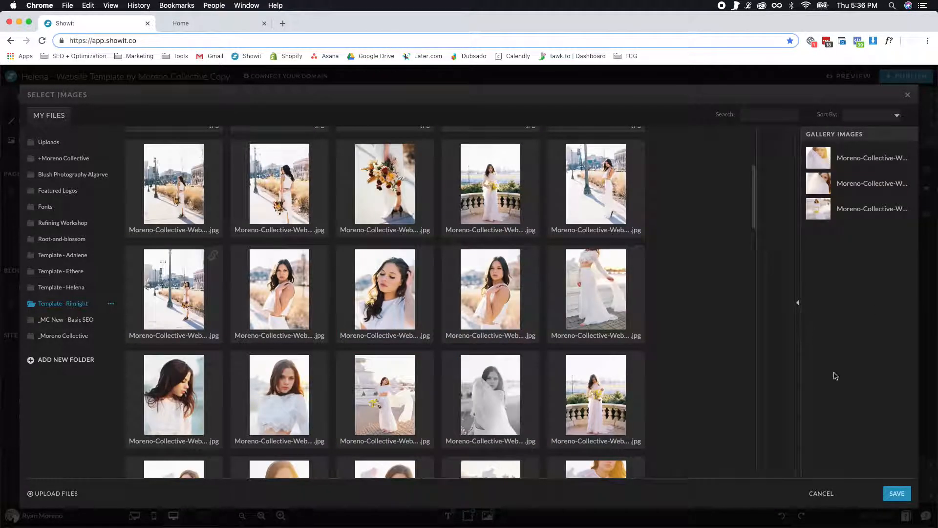
pyautogui.click(896, 503)
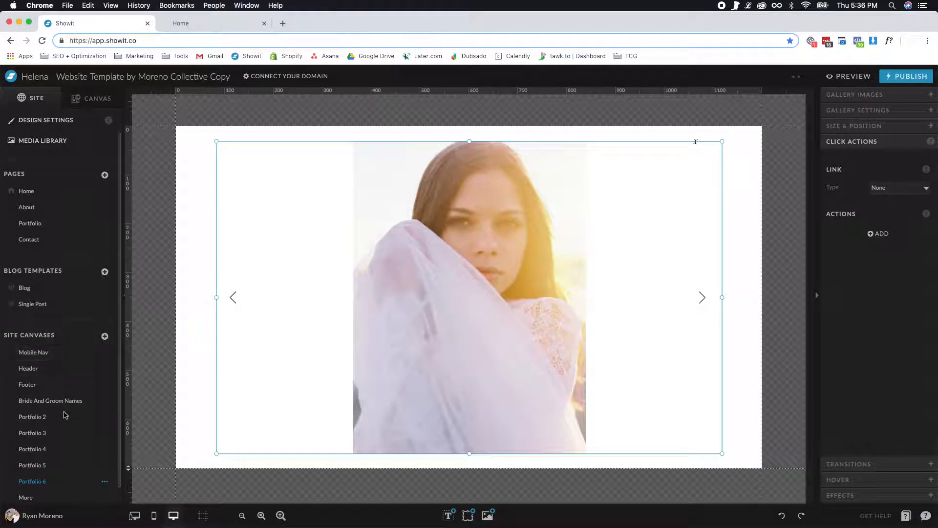
# Add the Portfolio 6 site canvas from the current site to the Portfolio page.
pyautogui.click(36, 222)
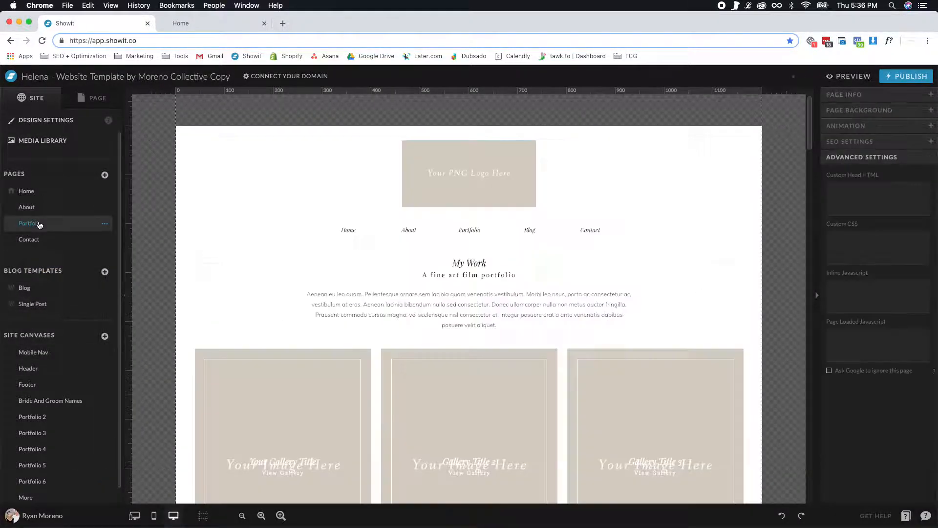
pyautogui.click(98, 96)
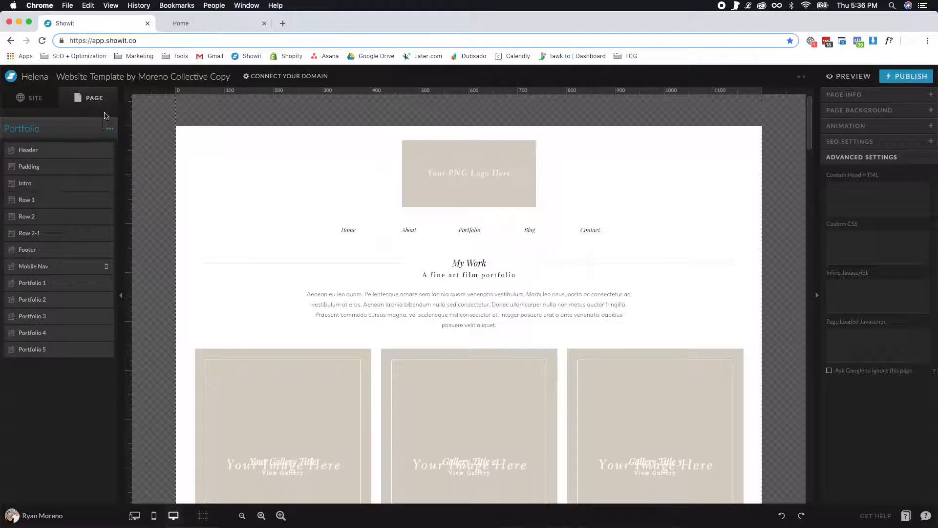
pyautogui.click(110, 129)
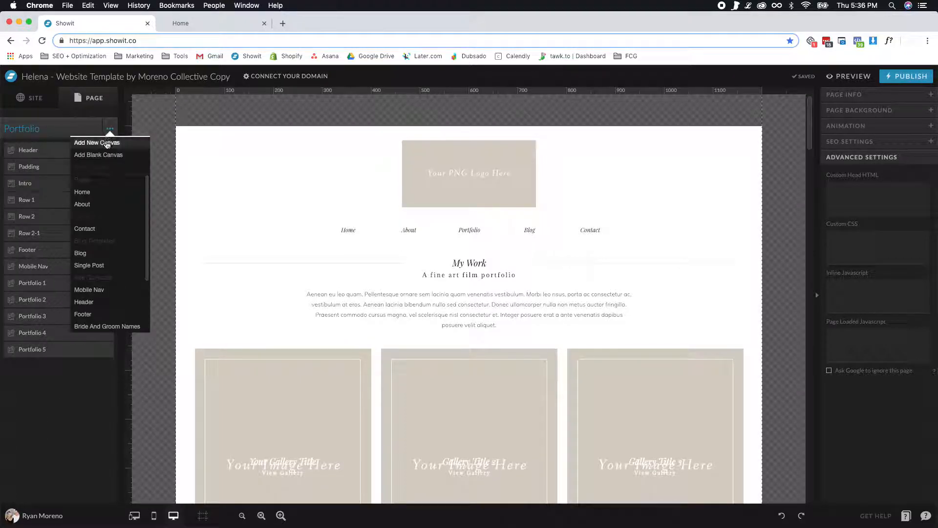
pyautogui.click(104, 142)
pyautogui.click(68, 308)
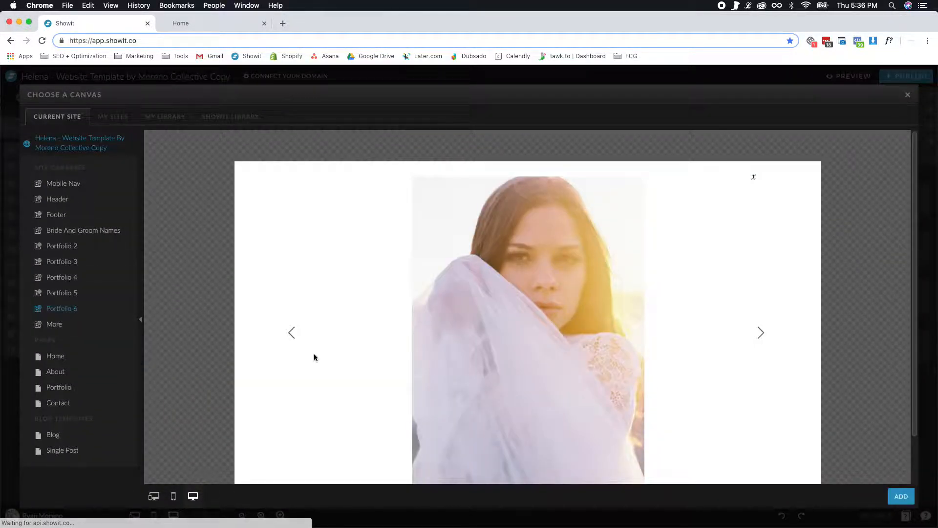
pyautogui.click(903, 496)
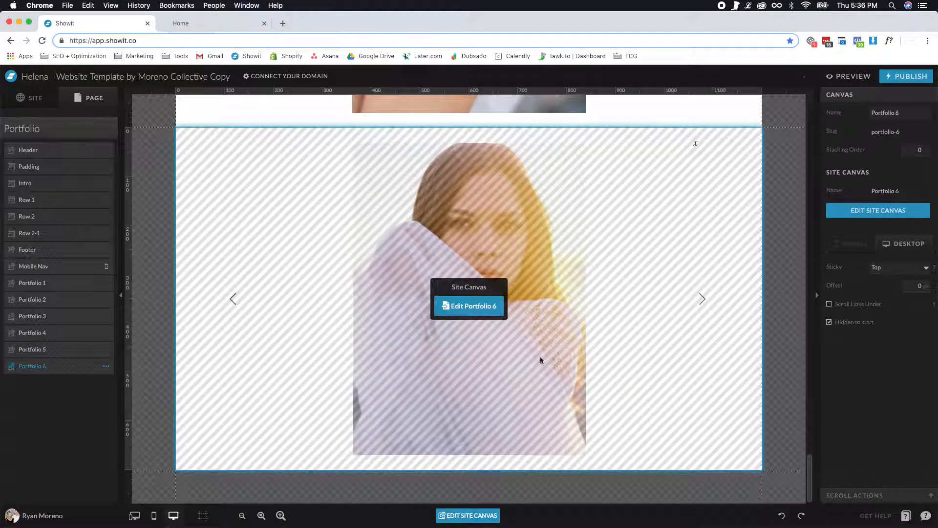
# Set the Show Canvas action of Row 2's third gallery title to Portfolio 6.
pyautogui.scroll(15, 532, 332)
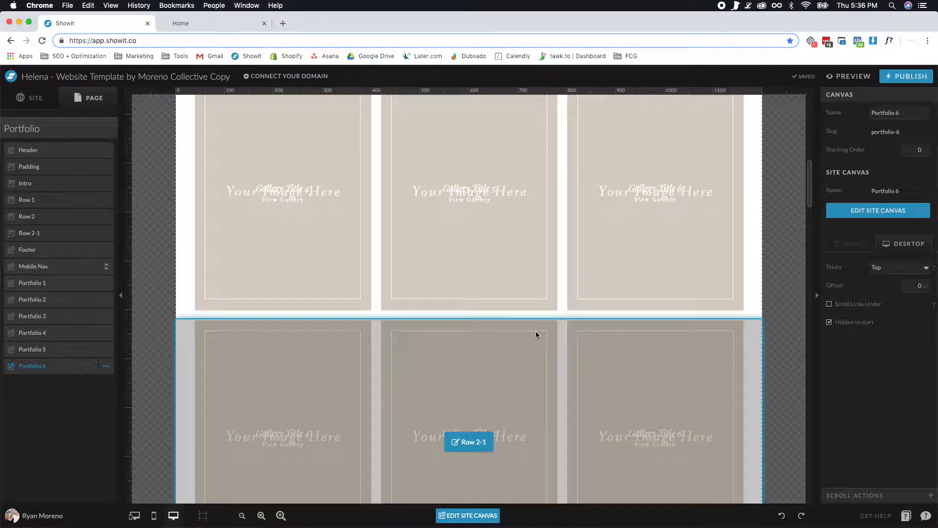
pyautogui.scroll(4, 535, 335)
pyautogui.click(685, 321)
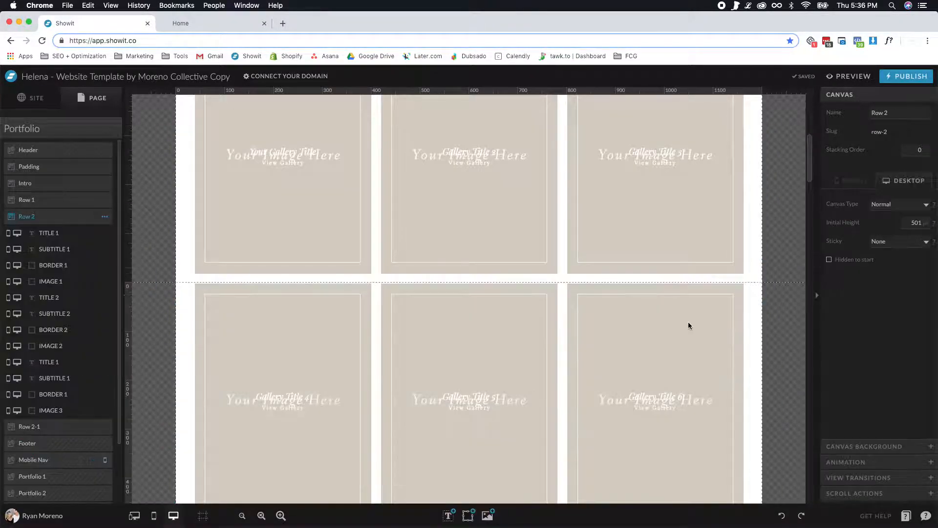
pyautogui.click(688, 322)
pyautogui.click(882, 275)
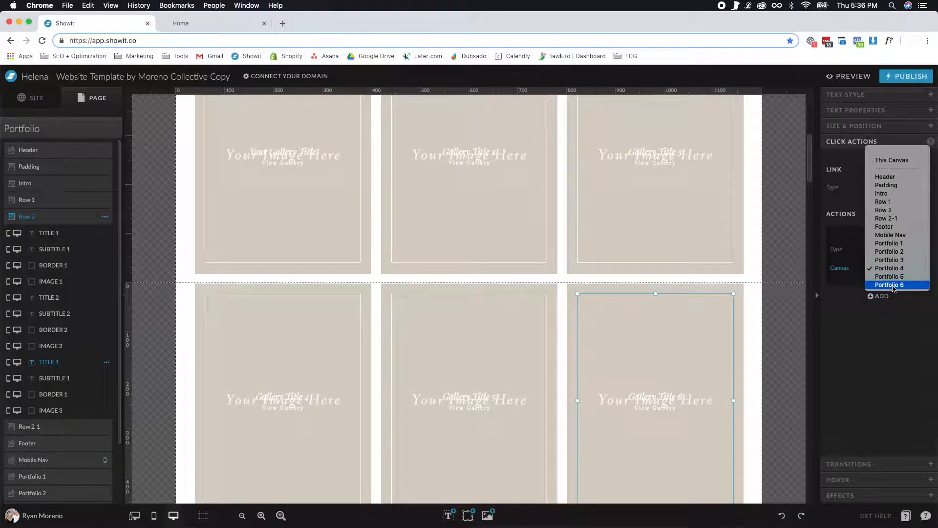
pyautogui.click(870, 282)
pyautogui.click(868, 372)
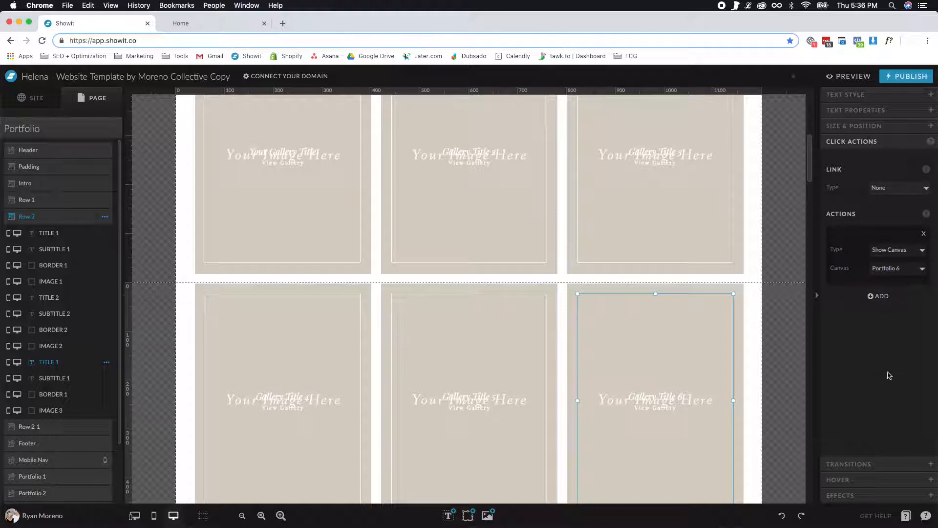
# Replace Row 1's first placeholder image with the Template - Rimlight photo of the woman looking down over her dried-flower bouquet.
pyautogui.scroll(-1, 792, 342)
pyautogui.scroll(4, 478, 237)
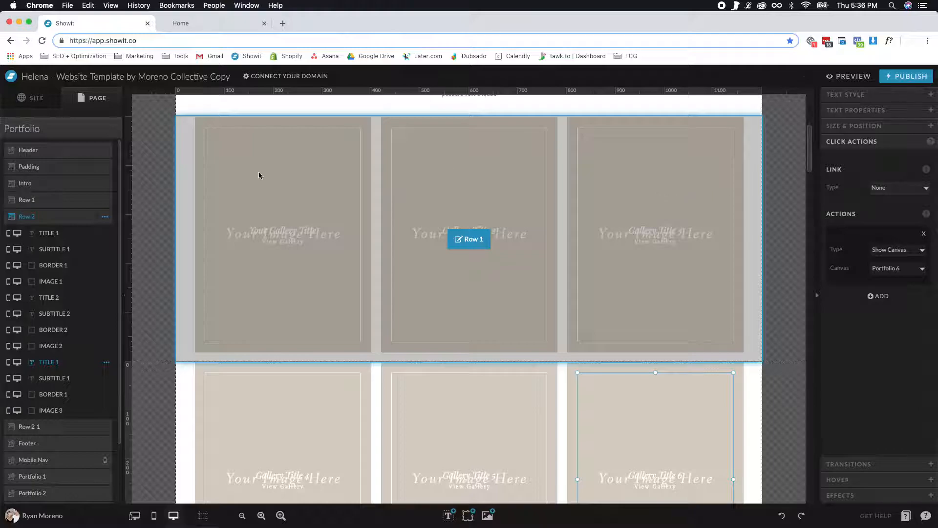
pyautogui.click(259, 175)
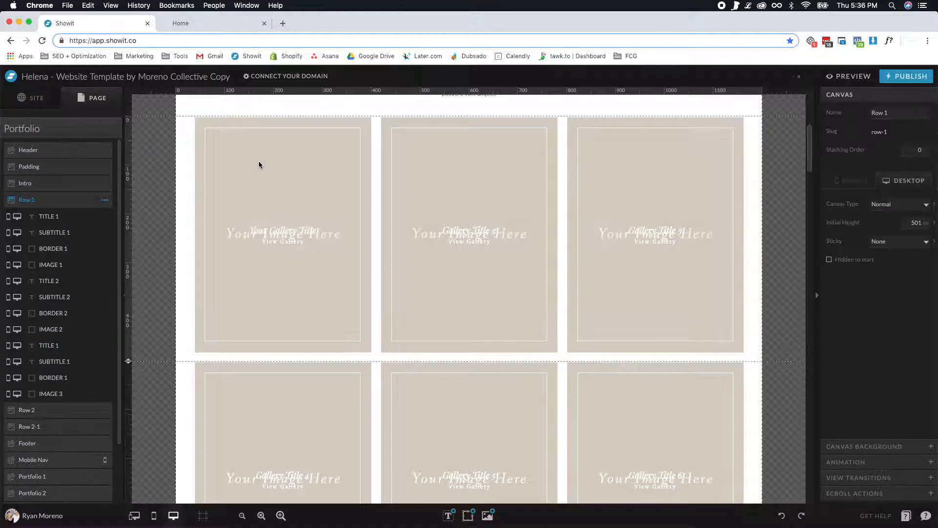
pyautogui.doubleClick(367, 133)
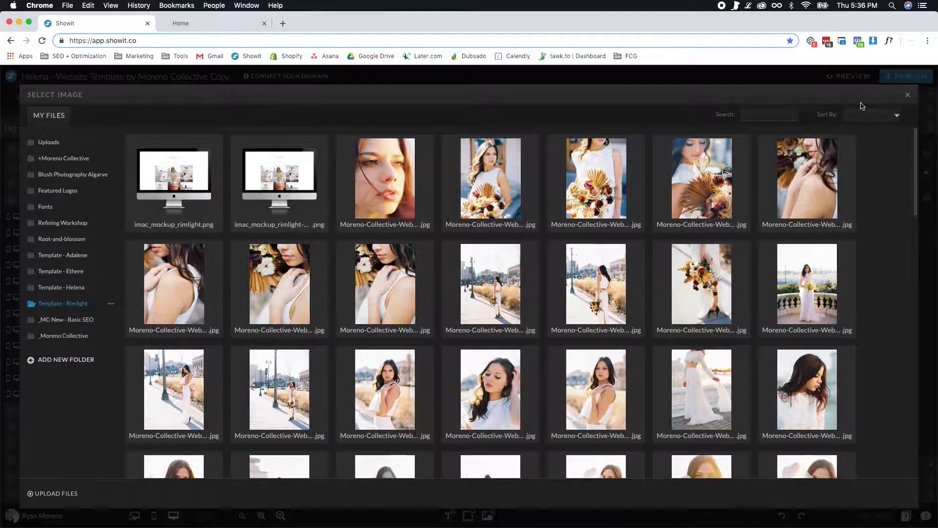
pyautogui.click(909, 96)
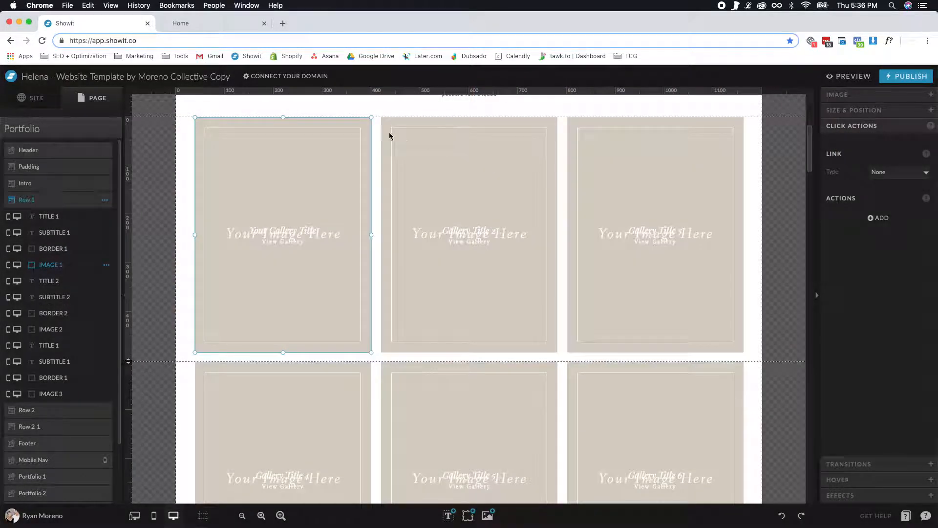
pyautogui.doubleClick(365, 123)
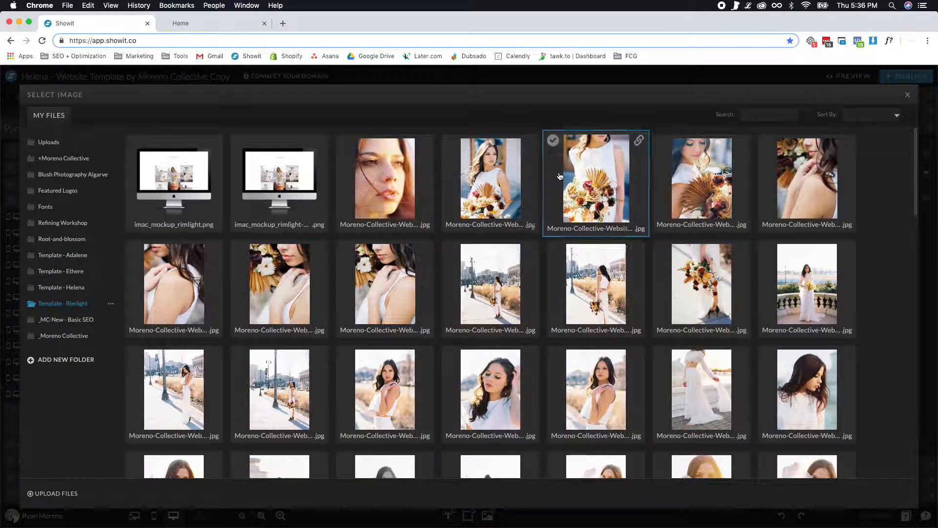
pyautogui.doubleClick(697, 172)
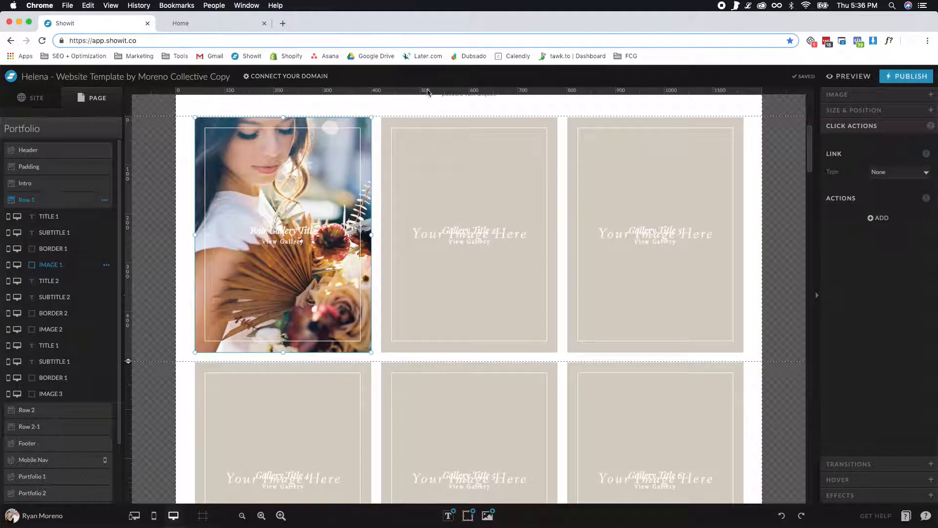
# Check the text and Show Canvas action of Row 1's first gallery title, and inspect the Portfolio 1 canvas on the page.
pyautogui.click(291, 232)
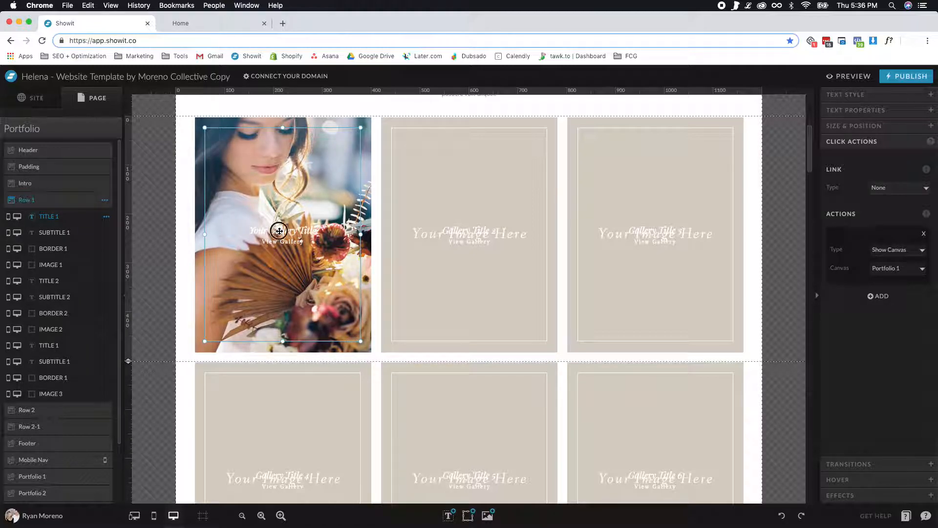
pyautogui.doubleClick(279, 231)
pyautogui.tripleClick(279, 231)
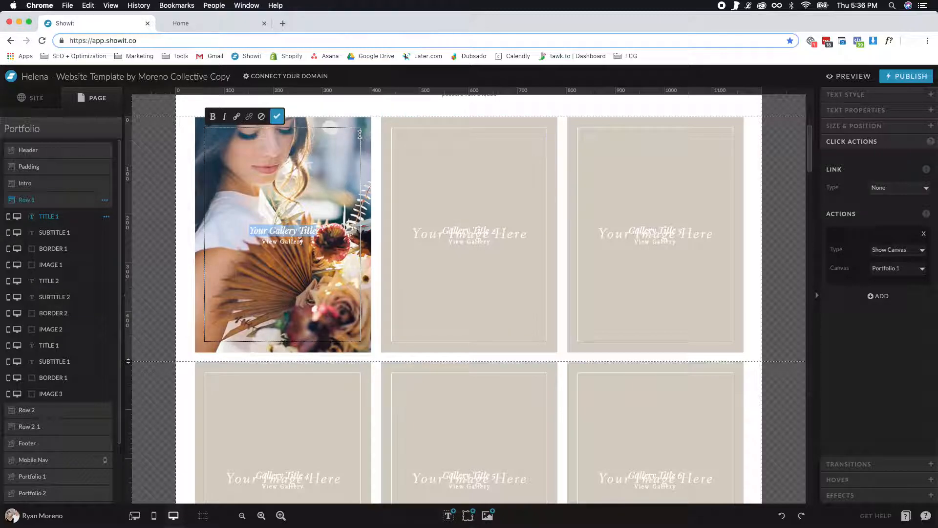
pyautogui.click(343, 162)
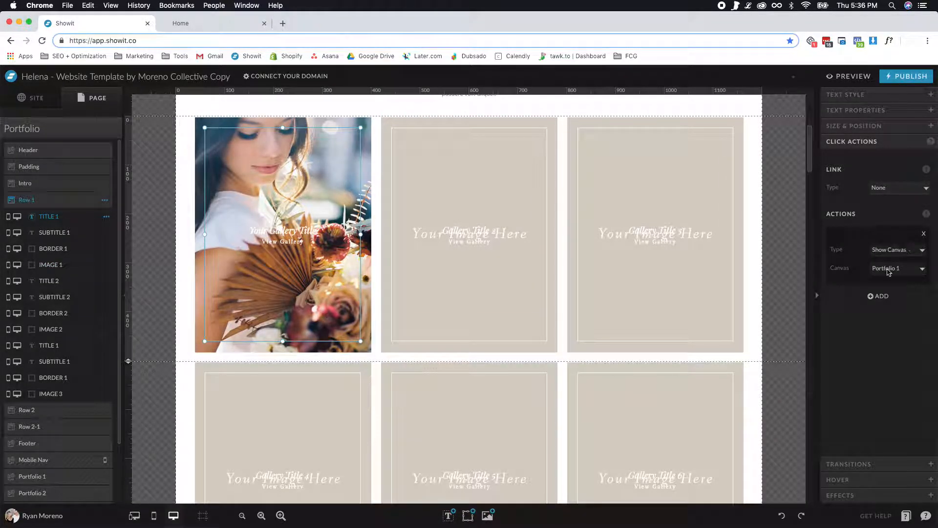
pyautogui.scroll(-10, 431, 178)
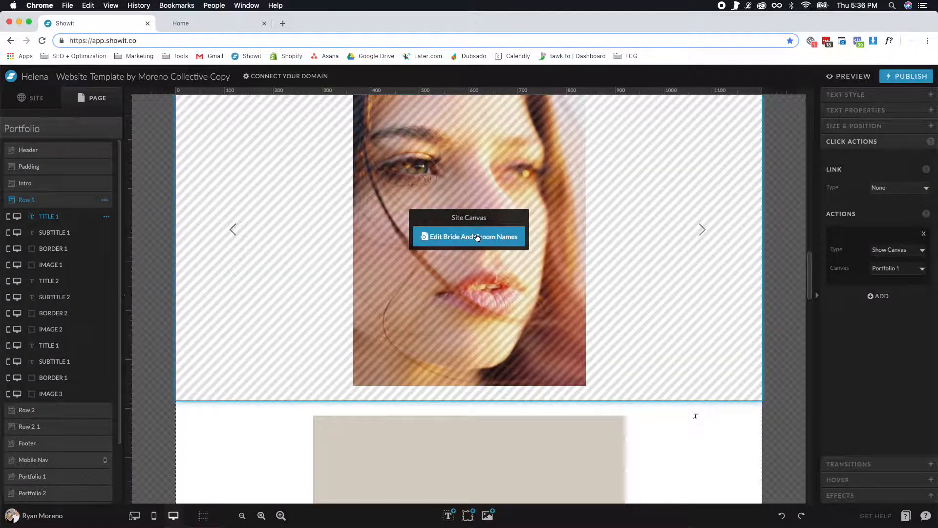
pyautogui.scroll(4, 488, 231)
pyautogui.scroll(-3, 487, 231)
pyautogui.click(343, 250)
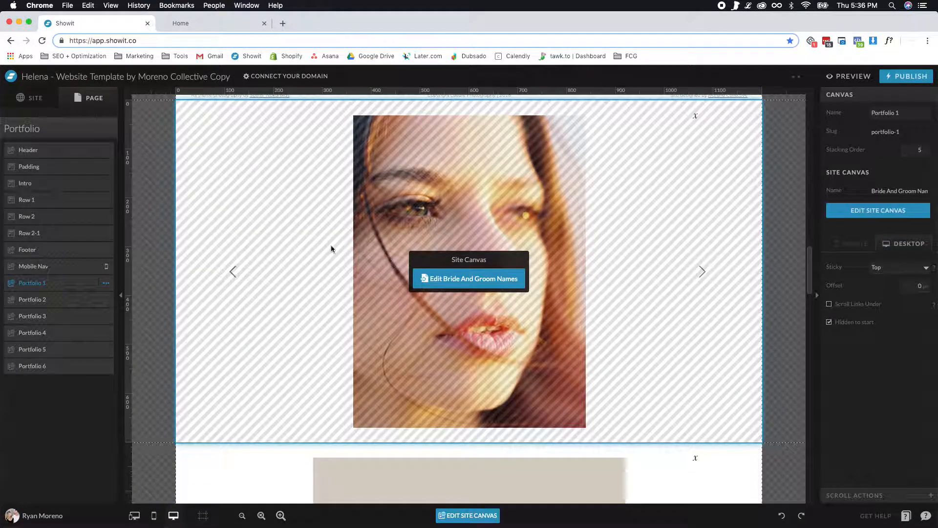
# Check the Show Canvas action of Row 1's second gallery title.
pyautogui.scroll(10, 333, 241)
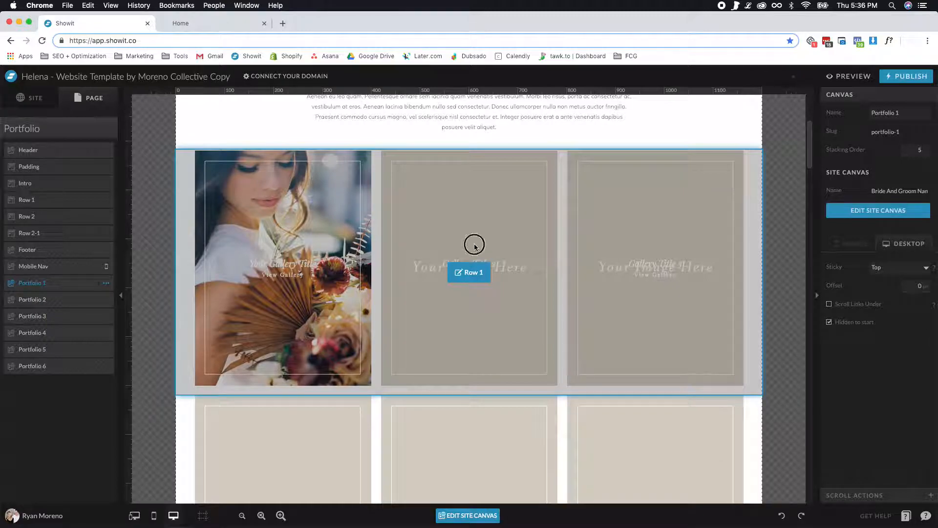
pyautogui.click(471, 246)
pyautogui.click(470, 247)
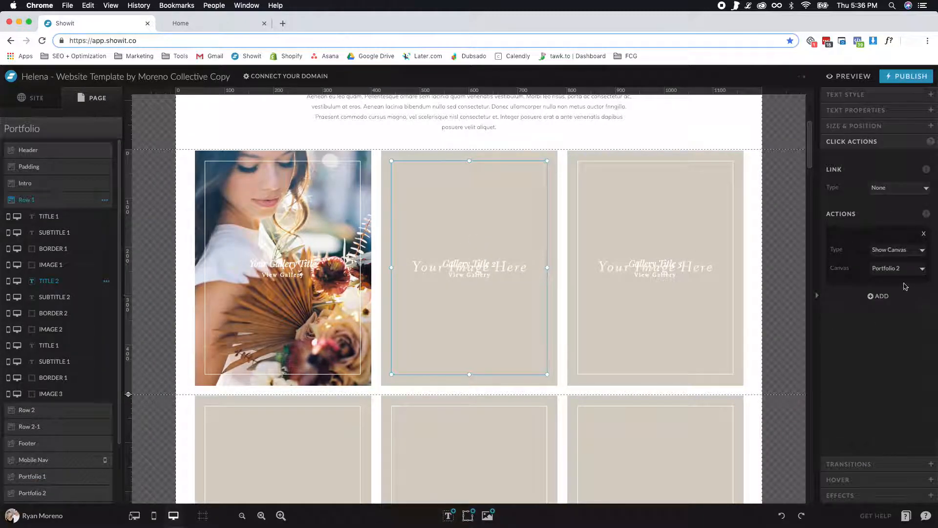
pyautogui.doubleClick(512, 271)
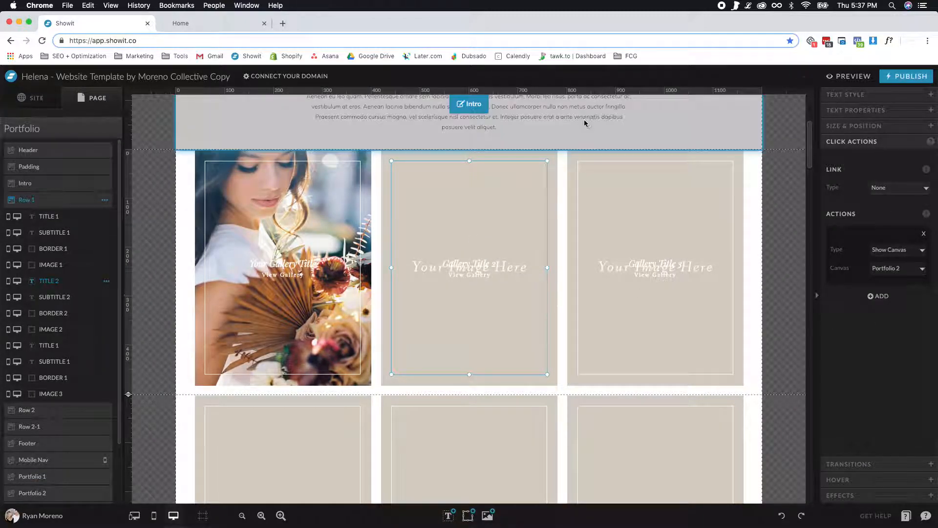
# Replace Row 1's second placeholder image with the Template - Rimlight photo of the woman standing at the waterfront balustrade.
pyautogui.click(553, 157)
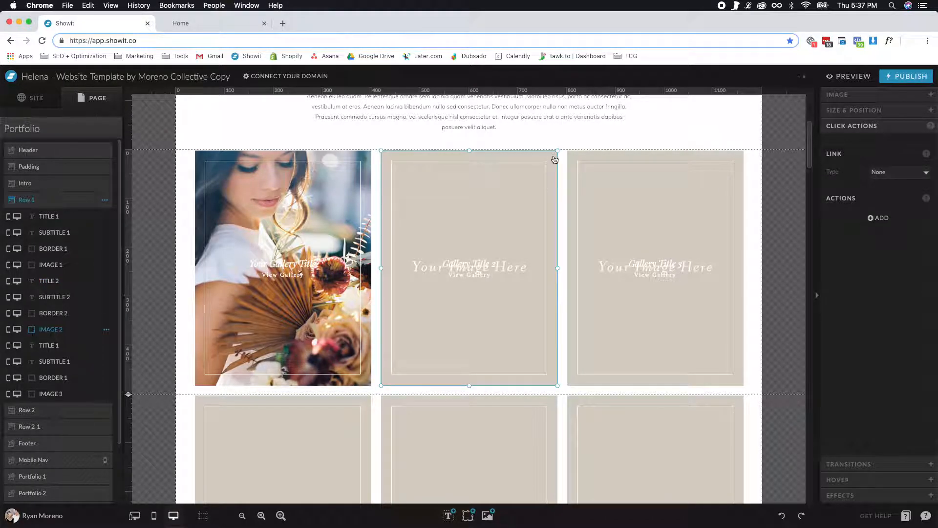
pyautogui.doubleClick(553, 157)
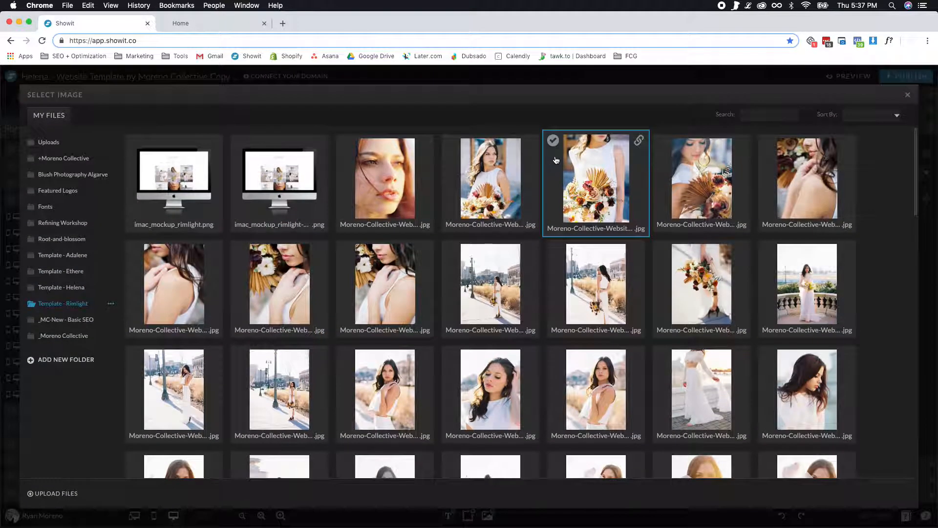
pyautogui.click(907, 96)
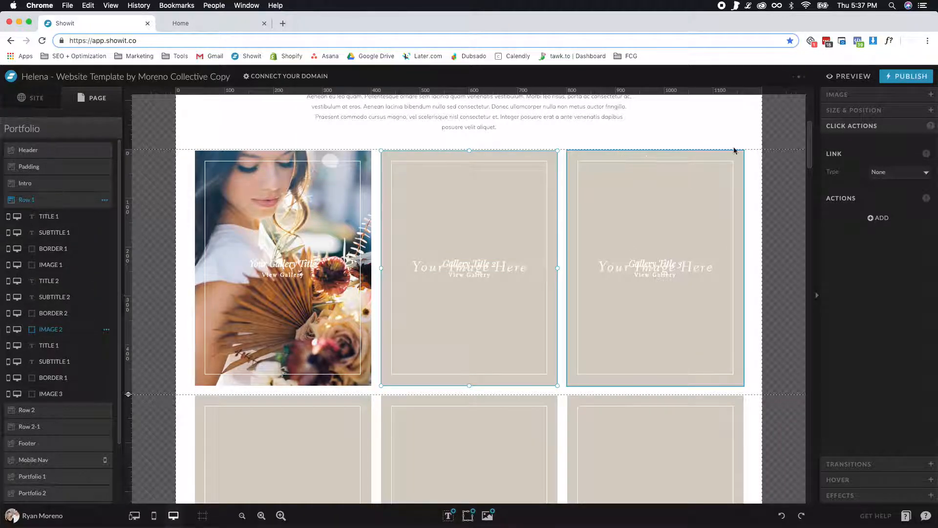
pyautogui.click(854, 95)
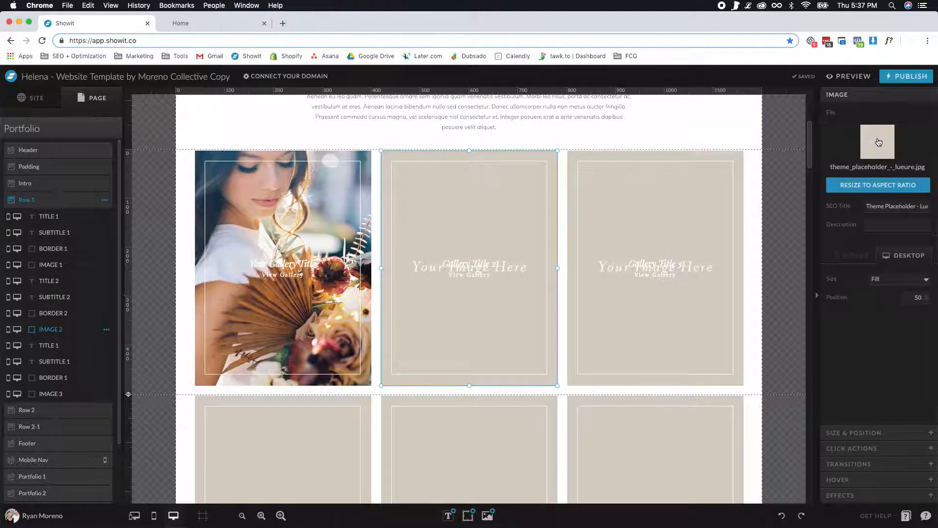
pyautogui.click(881, 138)
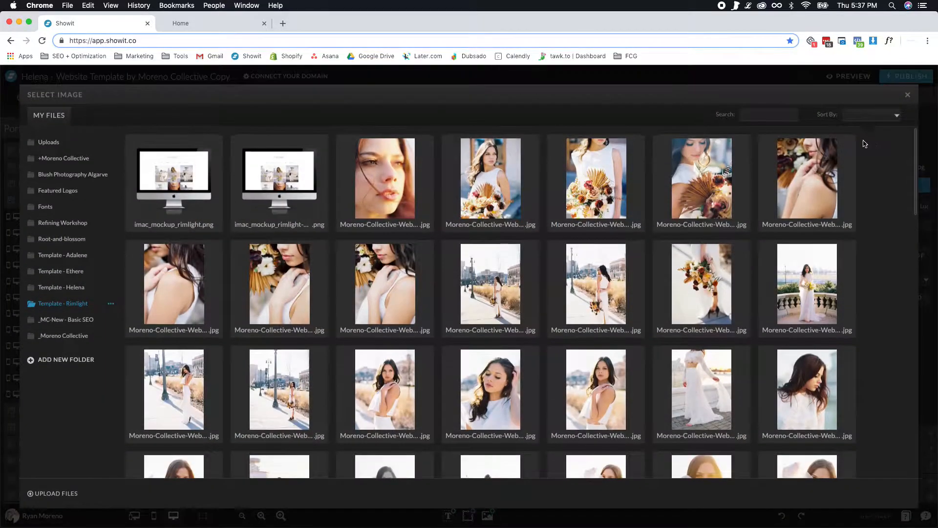
pyautogui.scroll(-1, 758, 231)
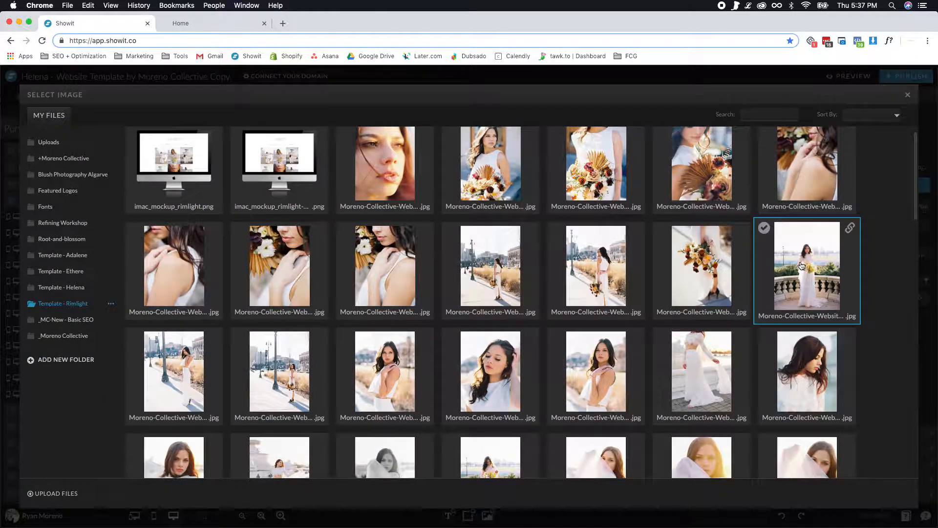
pyautogui.click(770, 286)
# Replace Row 1's third placeholder image with the Template - Rimlight photo of the woman holding her hand to her shoulder beside dried flowers.
pyautogui.doubleClick(726, 157)
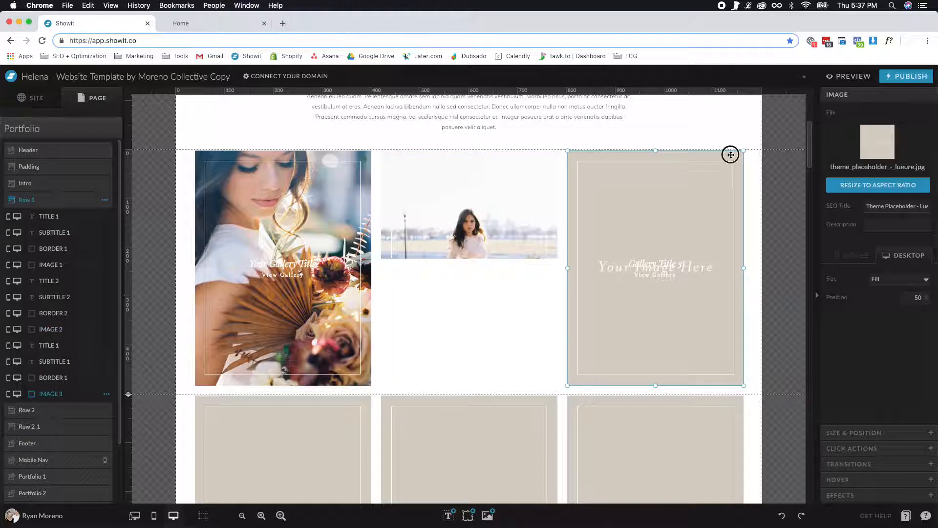
pyautogui.scroll(-1, 440, 288)
pyautogui.click(426, 296)
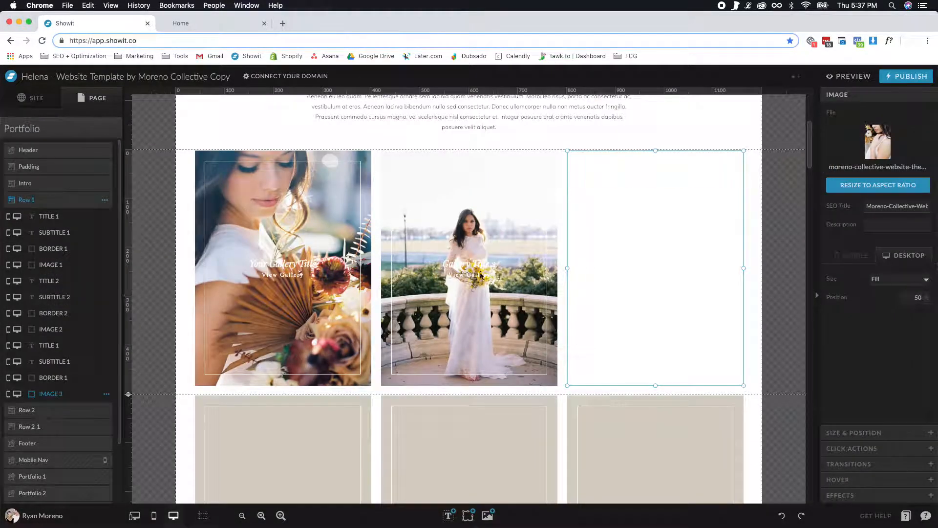
# Check which canvases the Show Canvas actions of Row 1's second and third gallery titles target.
pyautogui.click(521, 202)
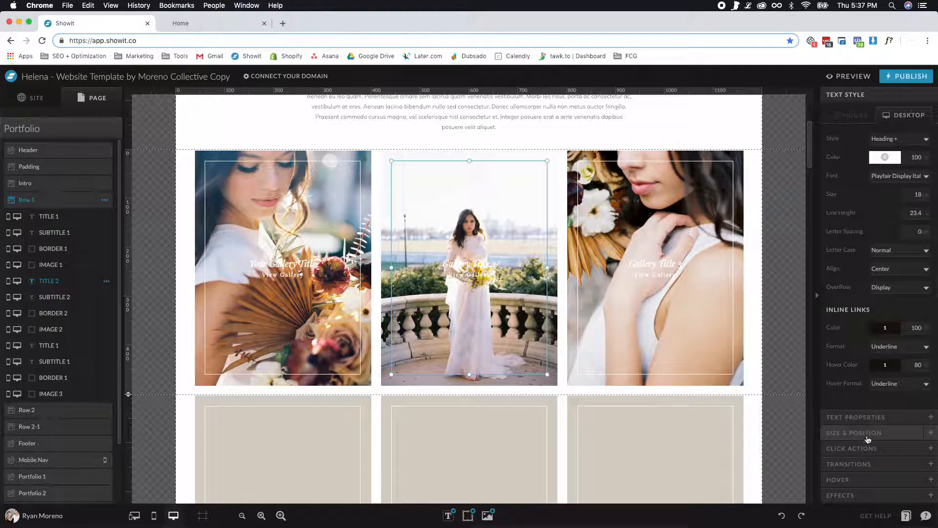
pyautogui.click(869, 449)
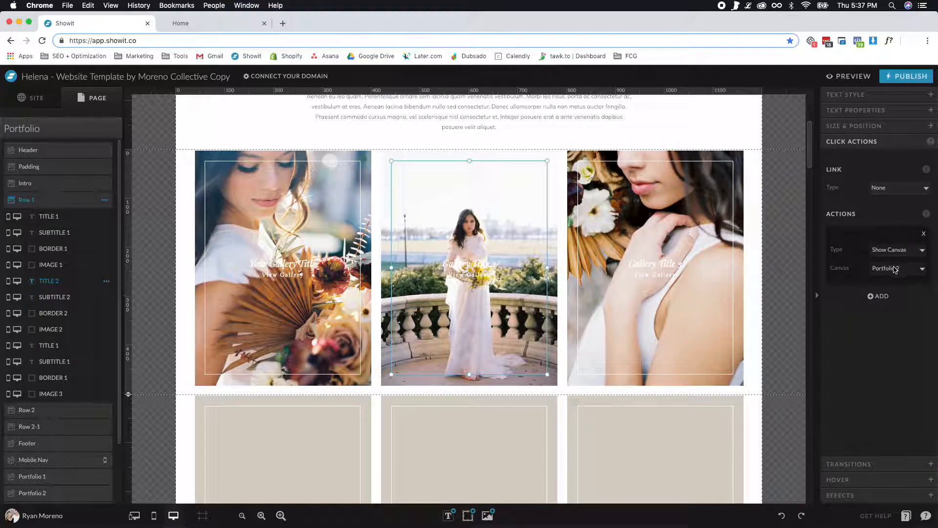
pyautogui.click(703, 239)
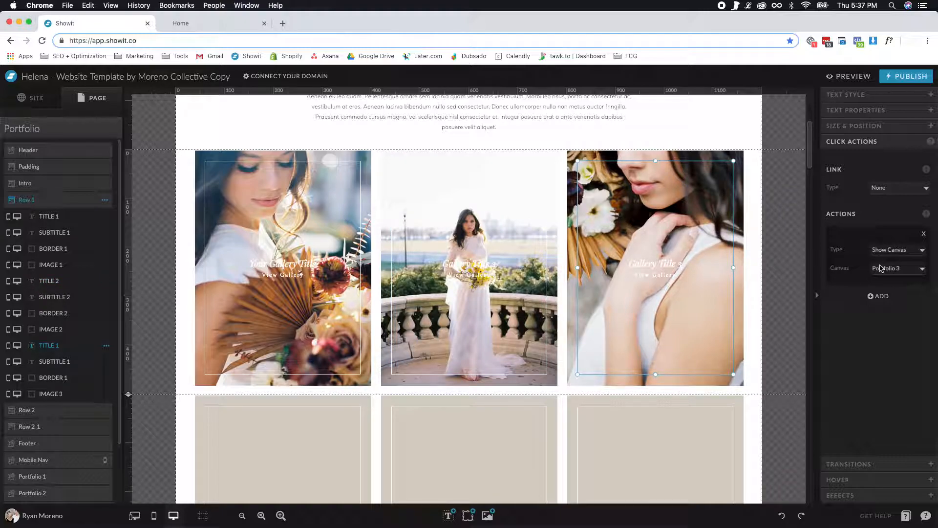
# Open the Portfolio 2 site canvas for editing and add the two archway photos and the adjacent close-up portrait to its gallery.
pyautogui.scroll(-3, 50, 404)
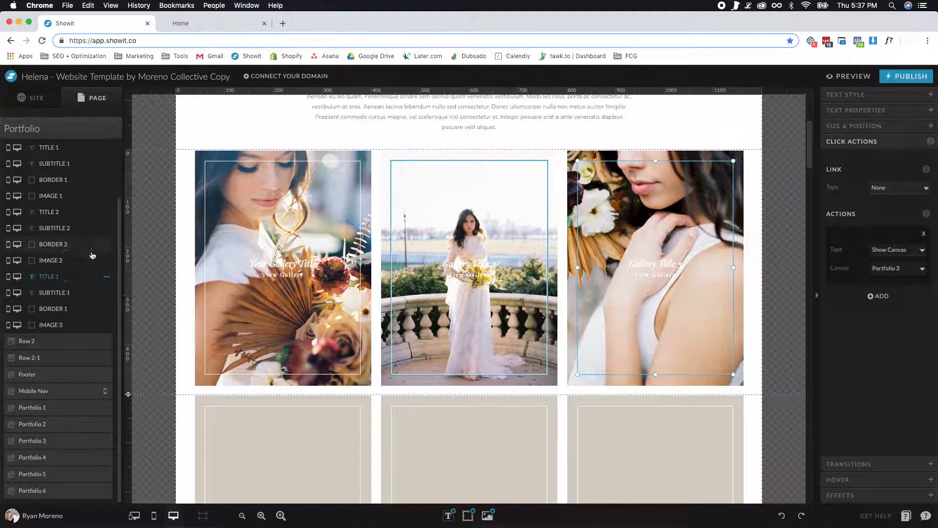
pyautogui.click(43, 424)
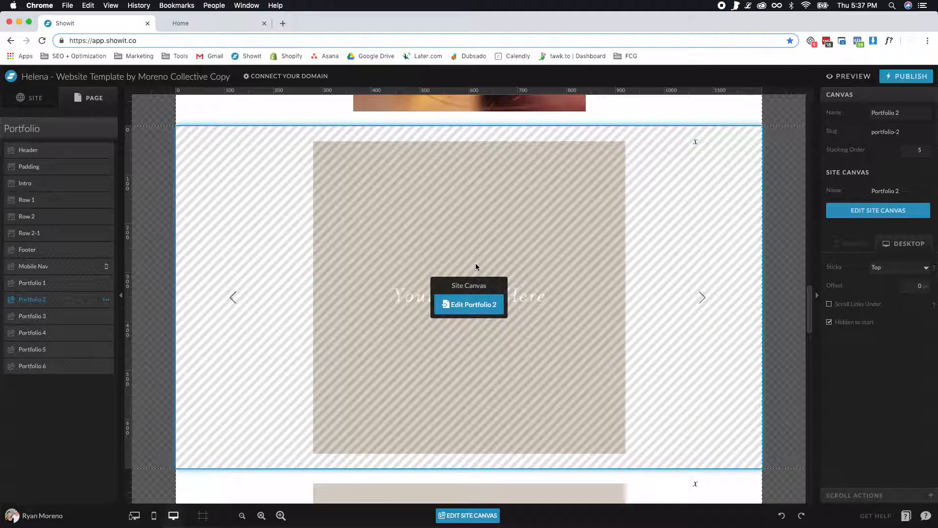
pyautogui.click(479, 306)
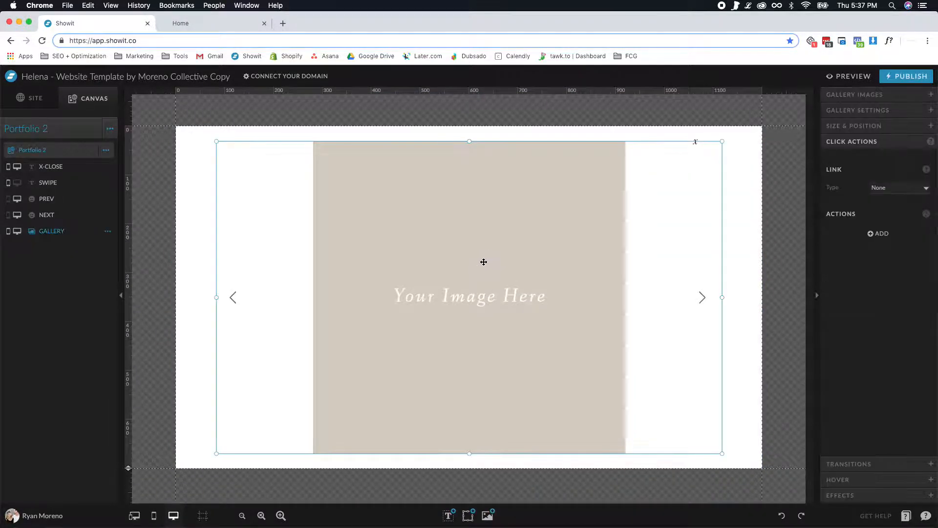
pyautogui.doubleClick(484, 262)
pyautogui.scroll(-5, 386, 255)
pyautogui.click(387, 252)
pyautogui.keyDown('shift'); pyautogui.click(565, 260); pyautogui.keyUp('shift')
pyautogui.click(776, 311)
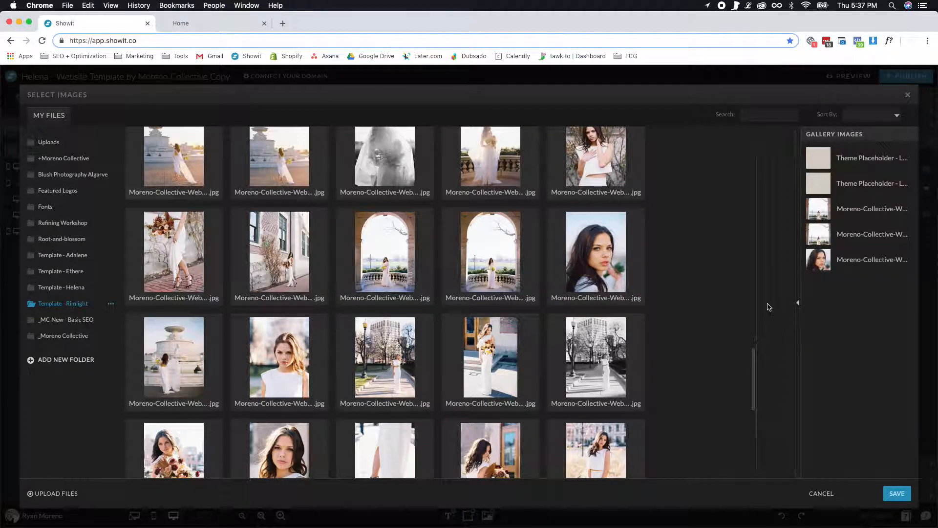
# Remove both theme placeholder images from the Portfolio 2 gallery and save the selection.
pyautogui.click(851, 189)
pyautogui.keyDown('shift'); pyautogui.click(853, 164); pyautogui.keyUp('shift')
pyautogui.click(860, 466)
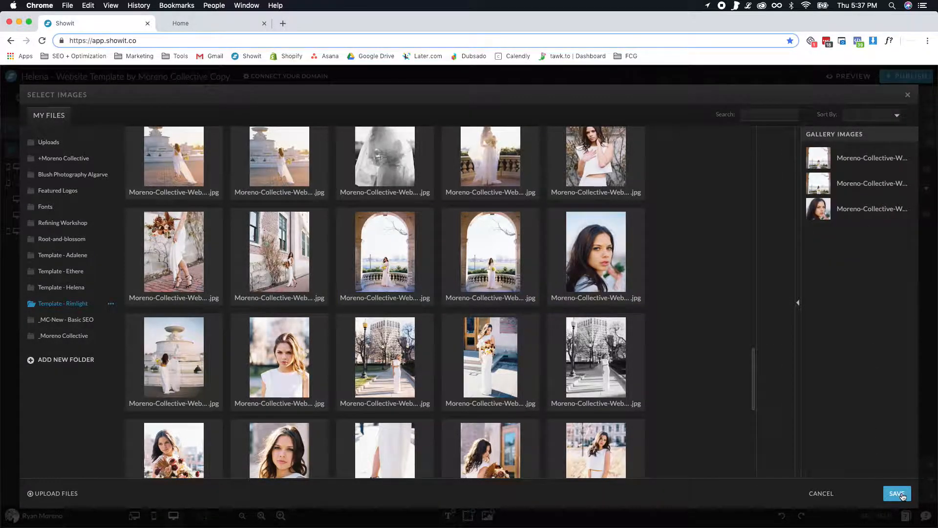
pyautogui.click(897, 493)
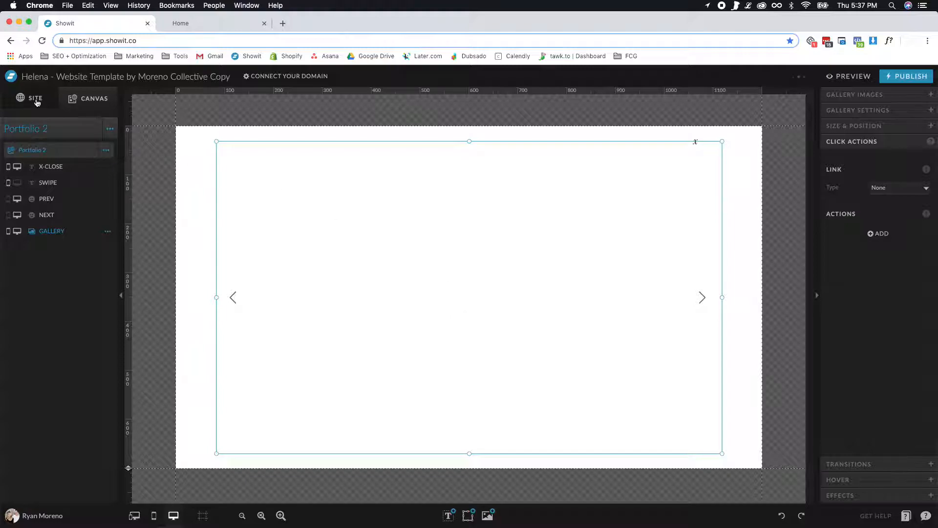
# Open the Portfolio 3 site canvas and add three consecutive Template - Rimlight portraits of the woman in a white top to its gallery.
pyautogui.click(33, 98)
pyautogui.click(51, 416)
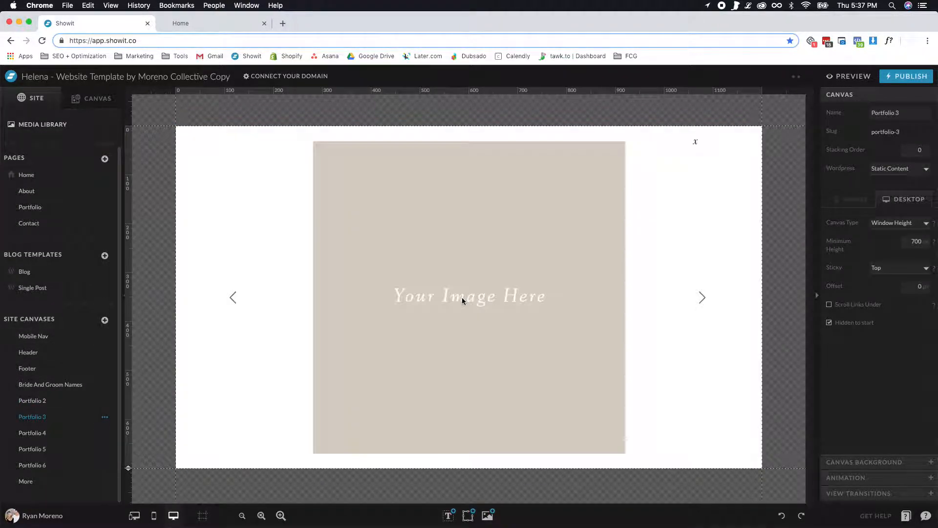
pyautogui.click(462, 300)
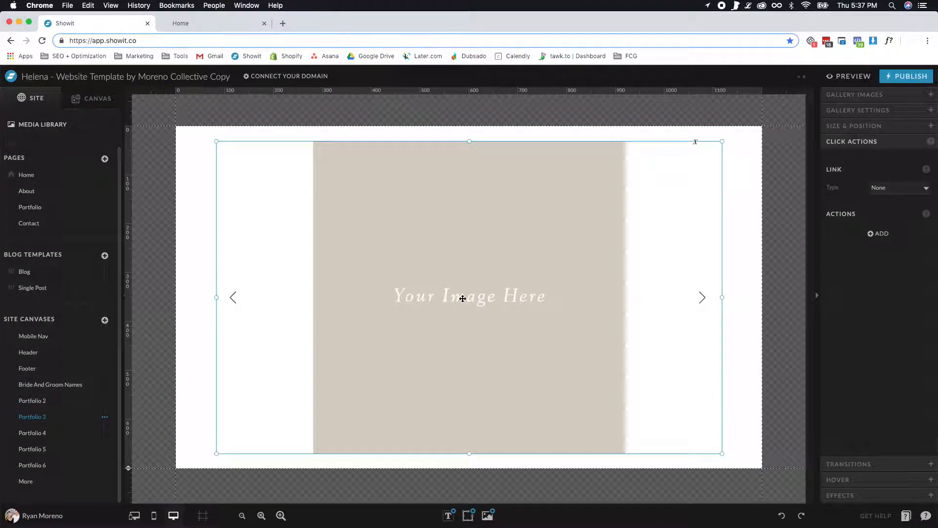
pyautogui.doubleClick(446, 290)
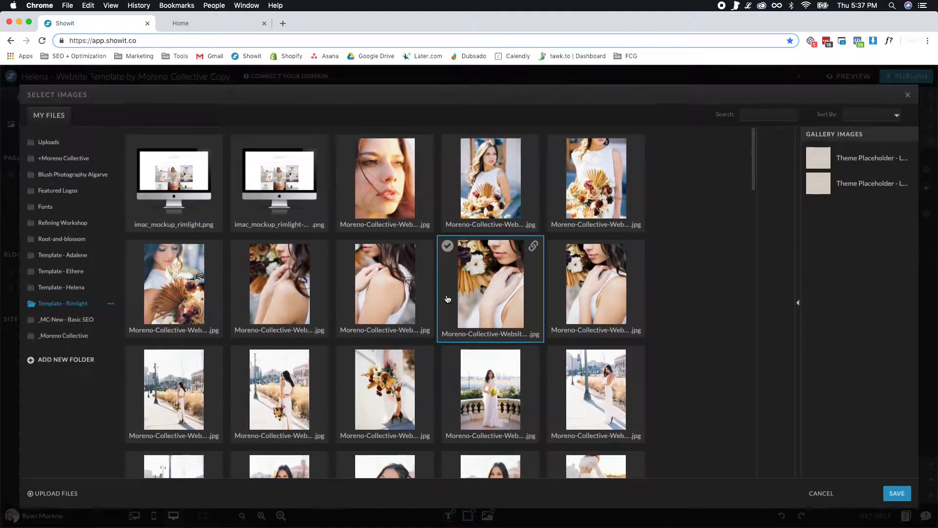
pyautogui.scroll(-4, 416, 293)
pyautogui.click(276, 290)
pyautogui.keyDown('shift'); pyautogui.click(498, 297); pyautogui.keyUp('shift')
pyautogui.click(776, 311)
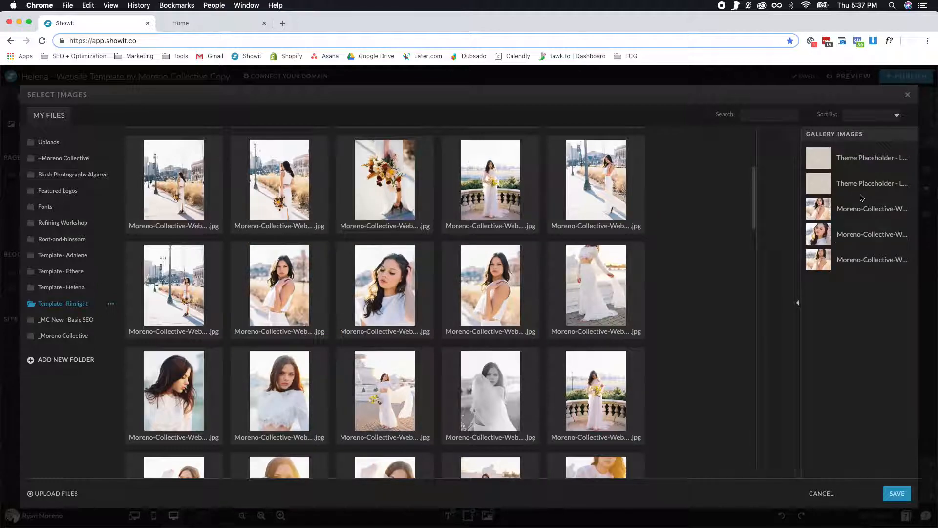
# Remove both theme placeholder images from the Portfolio 3 gallery and save the selection.
pyautogui.keyDown('shift'); pyautogui.click(854, 160); pyautogui.keyUp('shift')
pyautogui.click(862, 467)
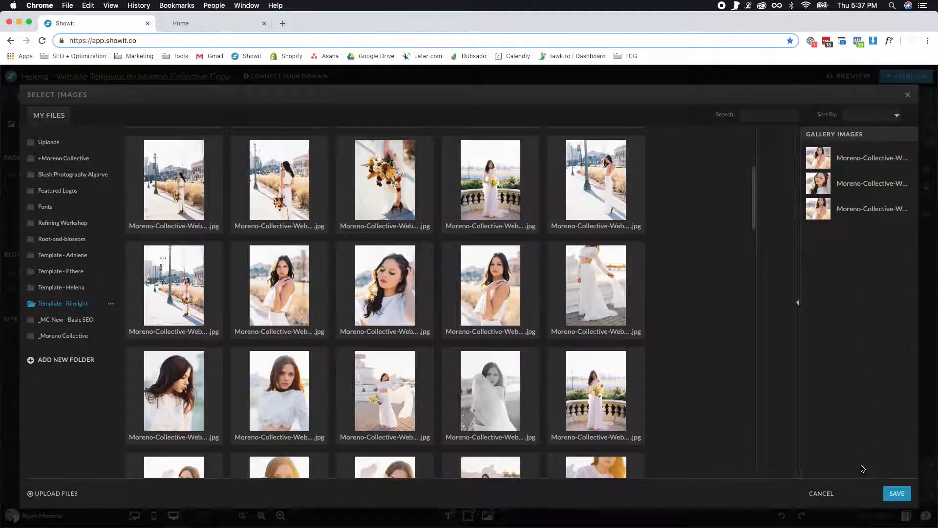
pyautogui.click(897, 493)
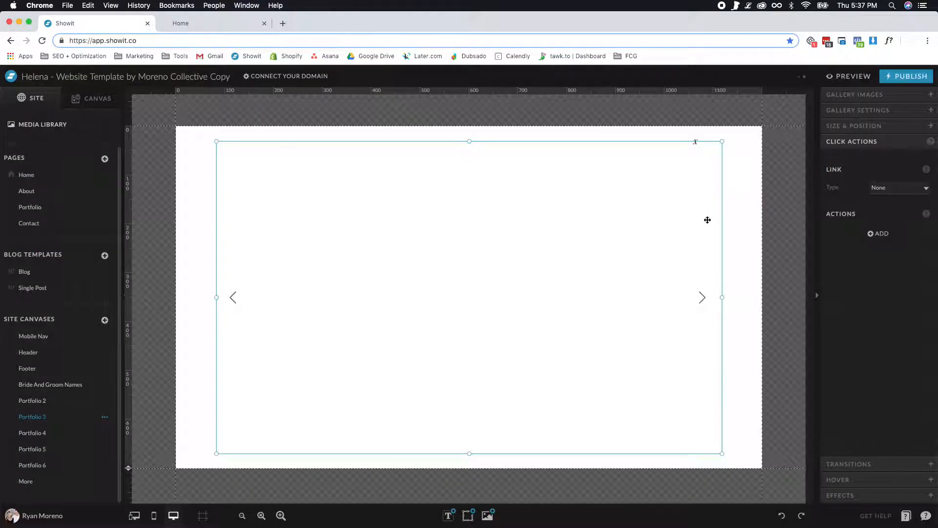
pyautogui.click(741, 180)
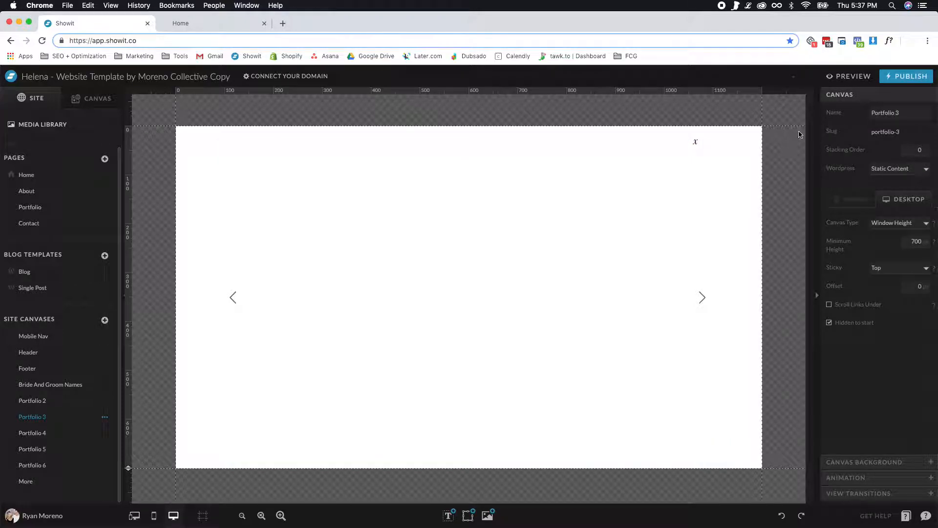
# Return to the Portfolio page and check the Show Canvas action of each gallery title in Row 1.
pyautogui.click(37, 209)
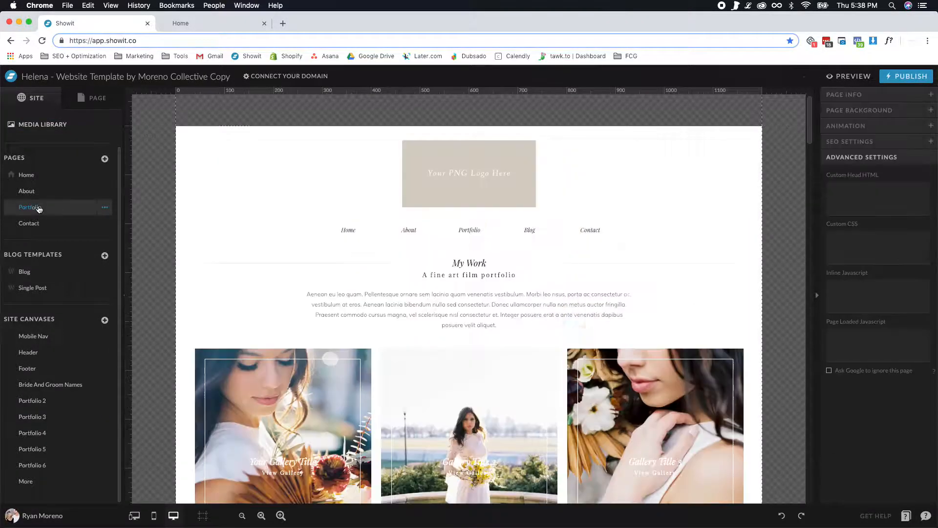
pyautogui.scroll(-3, 506, 276)
pyautogui.click(473, 283)
pyautogui.click(473, 283)
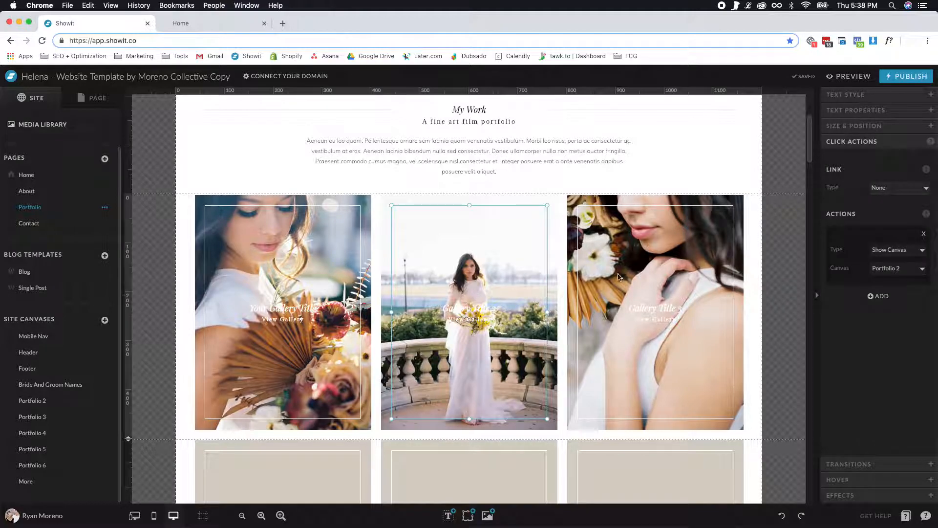
pyautogui.click(705, 275)
pyautogui.click(320, 281)
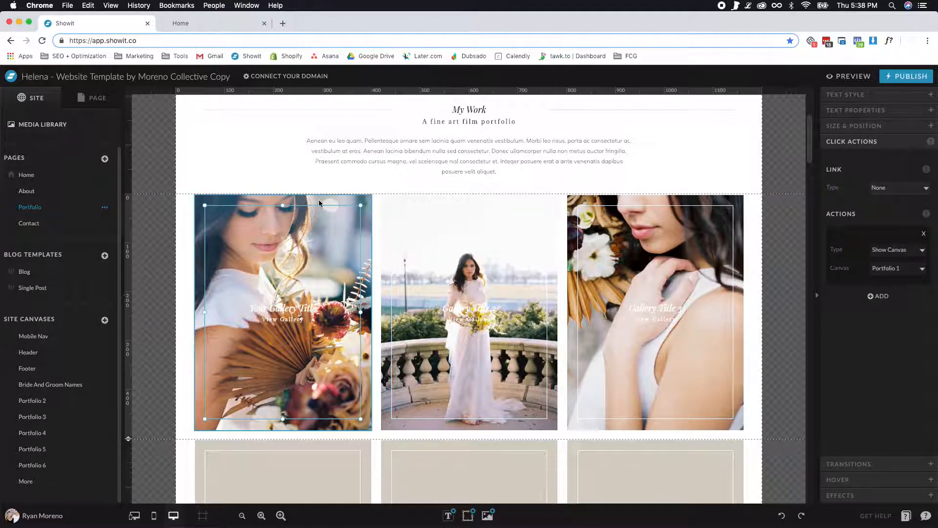
pyautogui.scroll(1, 520, 230)
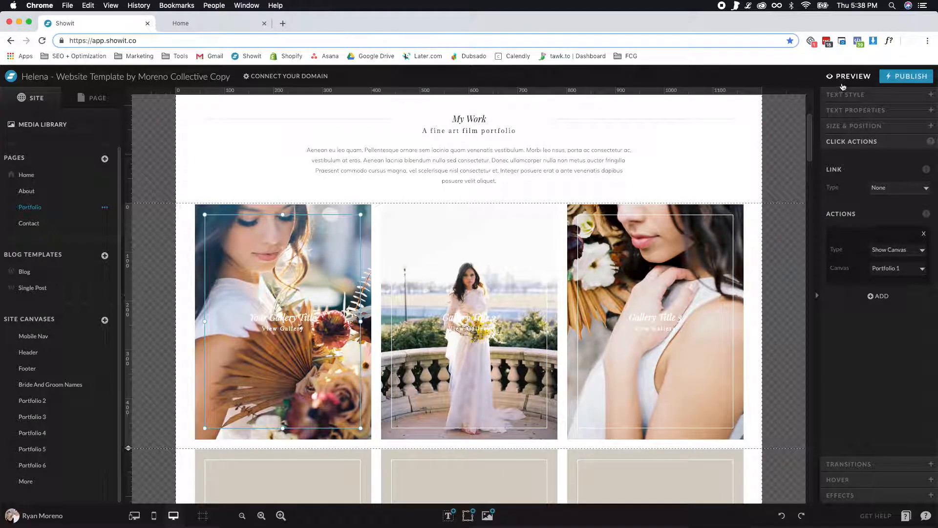
# Preview the site and open the Portfolio page's preview link in a separate browser tab.
pyautogui.click(855, 76)
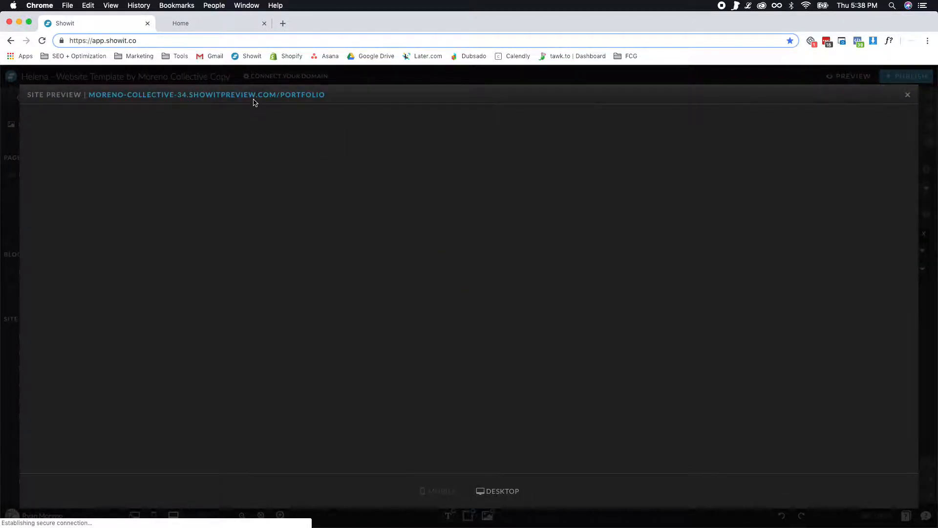
pyautogui.click(259, 96)
pyautogui.click(380, 24)
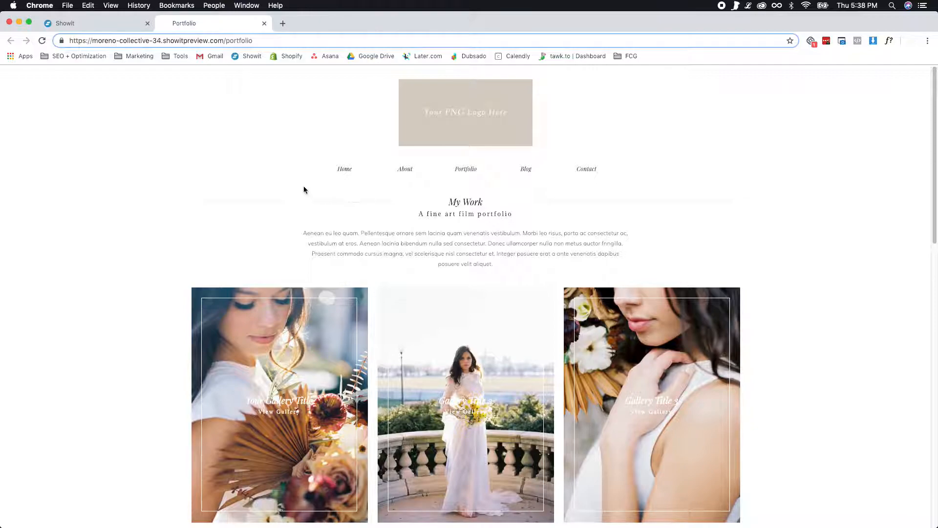
# Test the first, second and third gallery covers in the preview by opening each pop-up gallery and closing it.
pyautogui.scroll(-1, 188, 191)
pyautogui.scroll(-3, 187, 191)
pyautogui.click(309, 177)
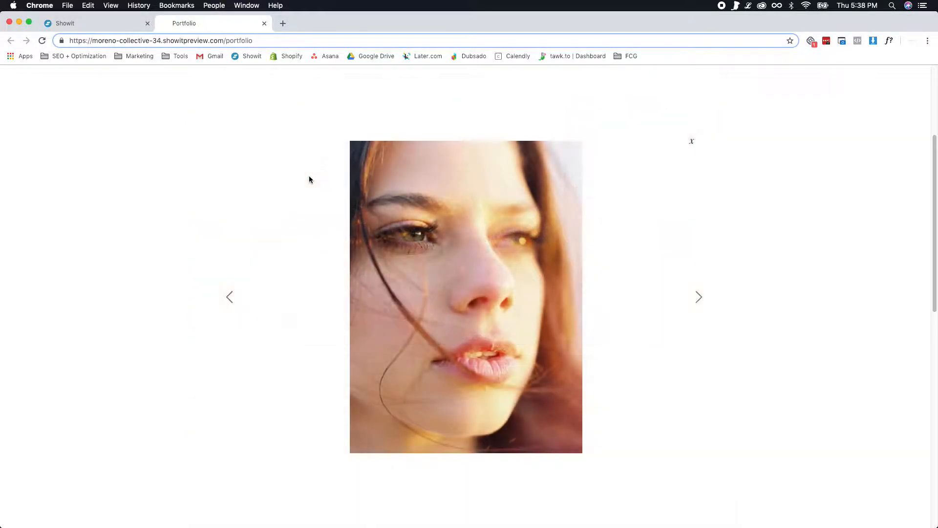
pyautogui.click(694, 145)
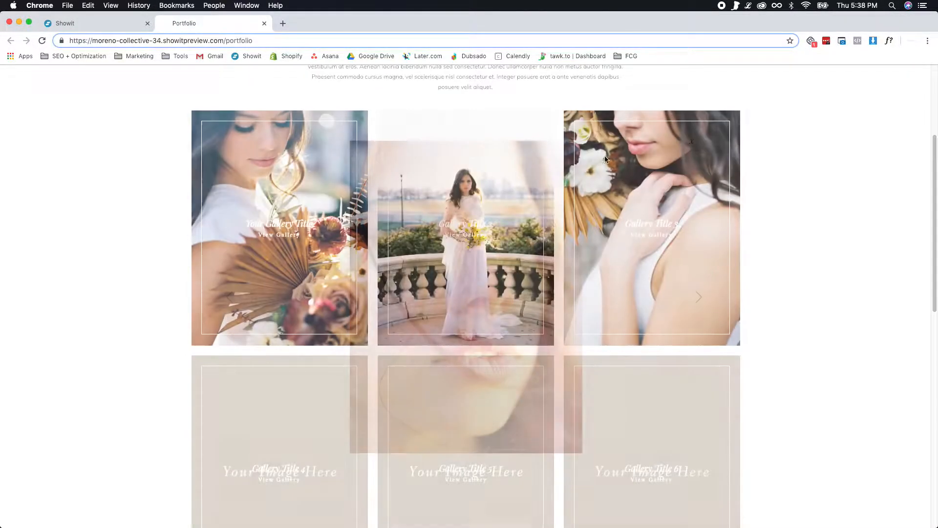
pyautogui.click(492, 213)
pyautogui.click(693, 143)
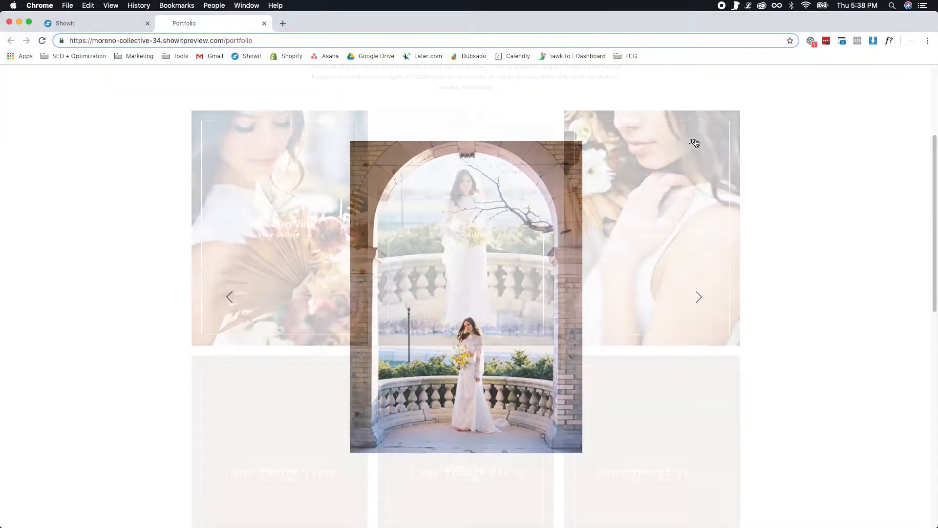
pyautogui.click(686, 253)
pyautogui.click(693, 144)
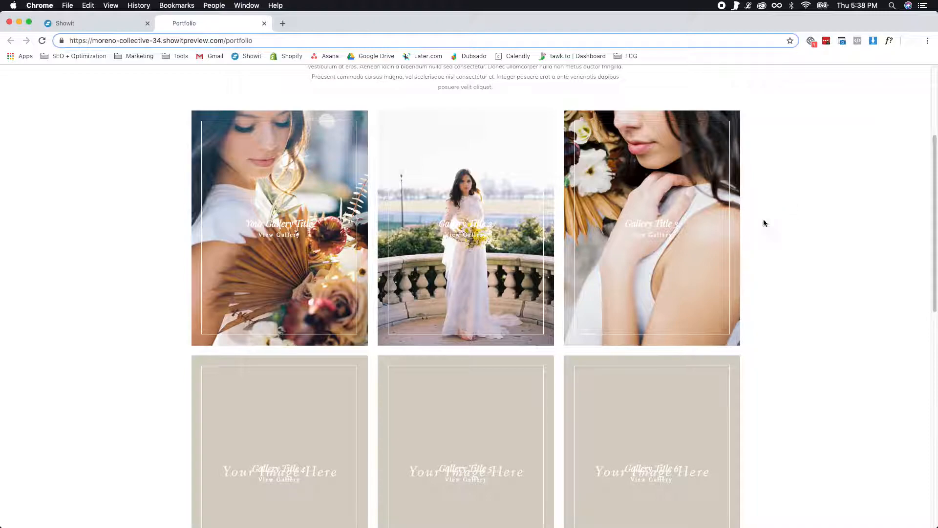
# Reopen the first gallery, advance to its next photo and close it, and look over all gallery rows on the preview page.
pyautogui.scroll(3, 157, 321)
pyautogui.scroll(-1, 250, 266)
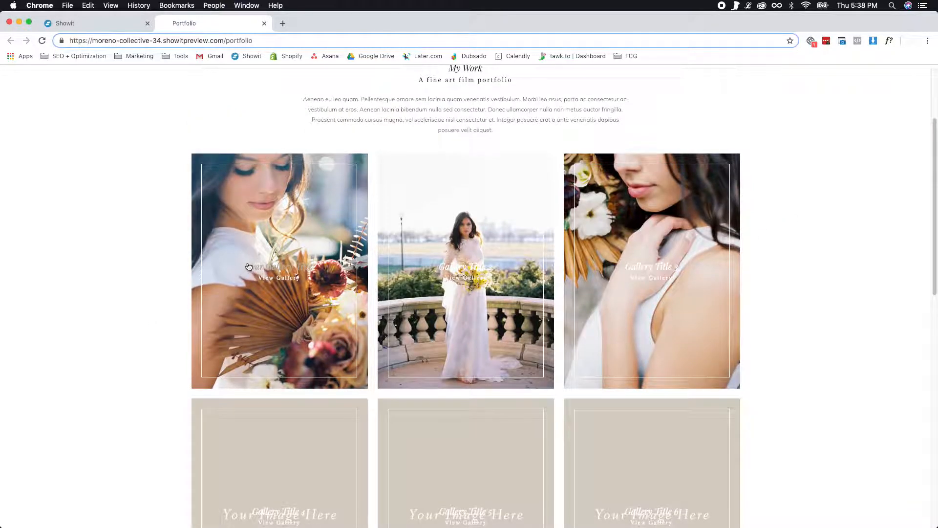
pyautogui.click(320, 266)
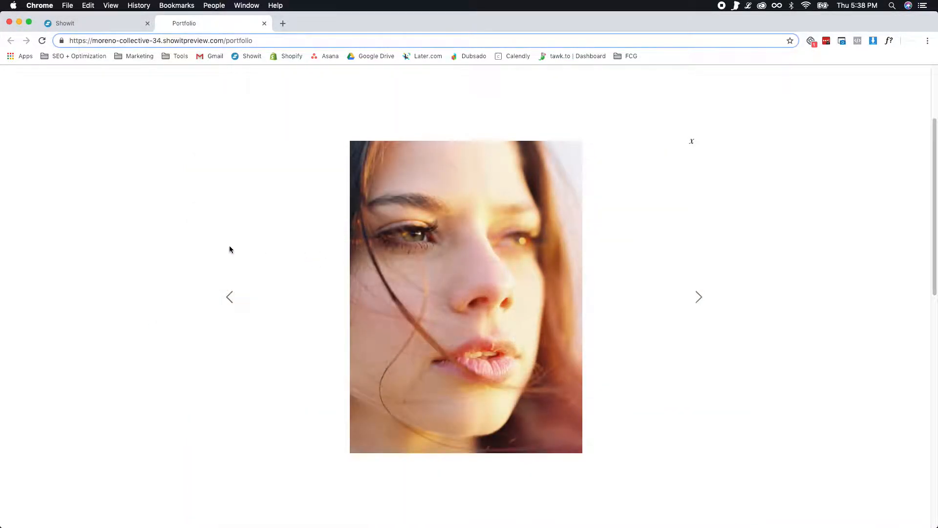
pyautogui.click(698, 299)
pyautogui.click(692, 142)
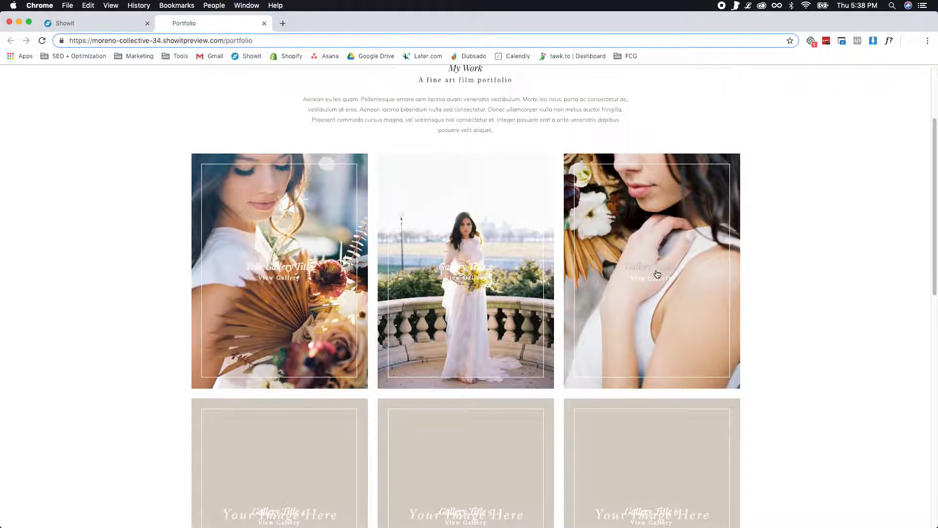
pyautogui.scroll(-9, 750, 254)
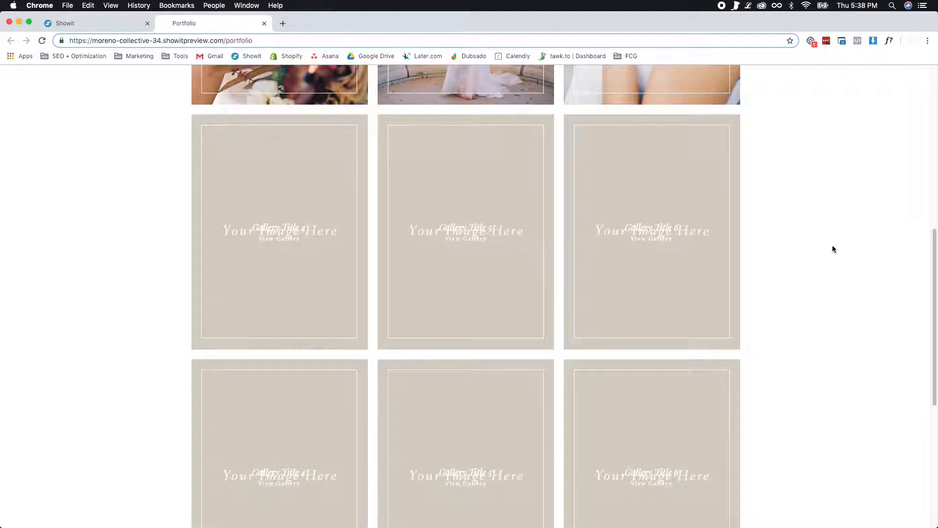
pyautogui.scroll(9, 331, 199)
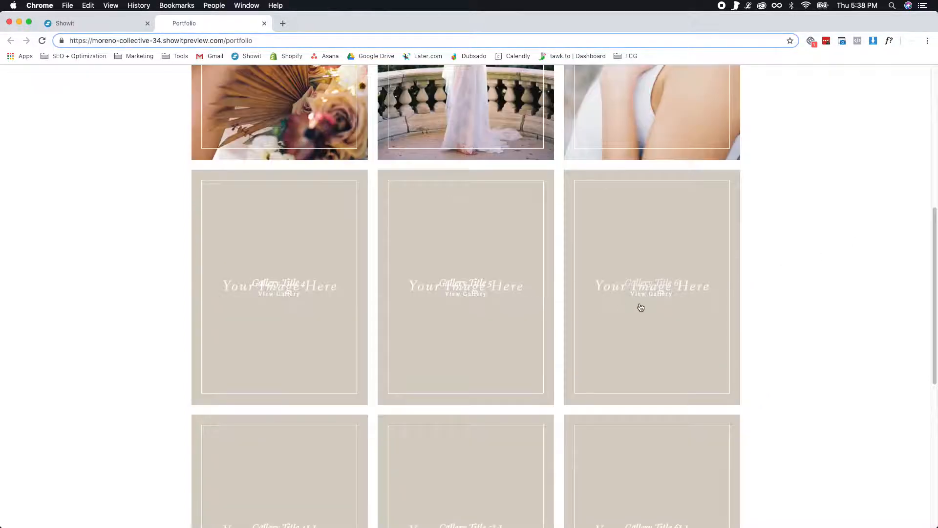
pyautogui.scroll(1, 717, 249)
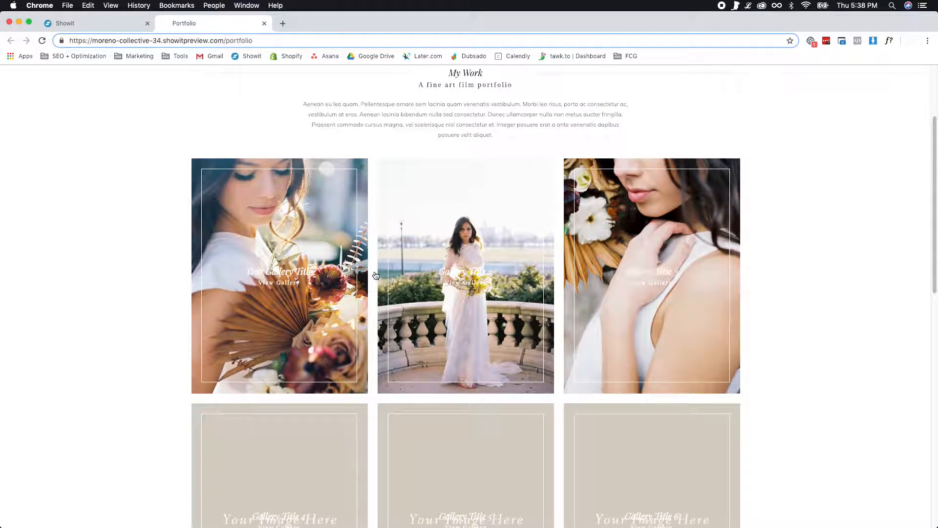
pyautogui.scroll(3, 403, 216)
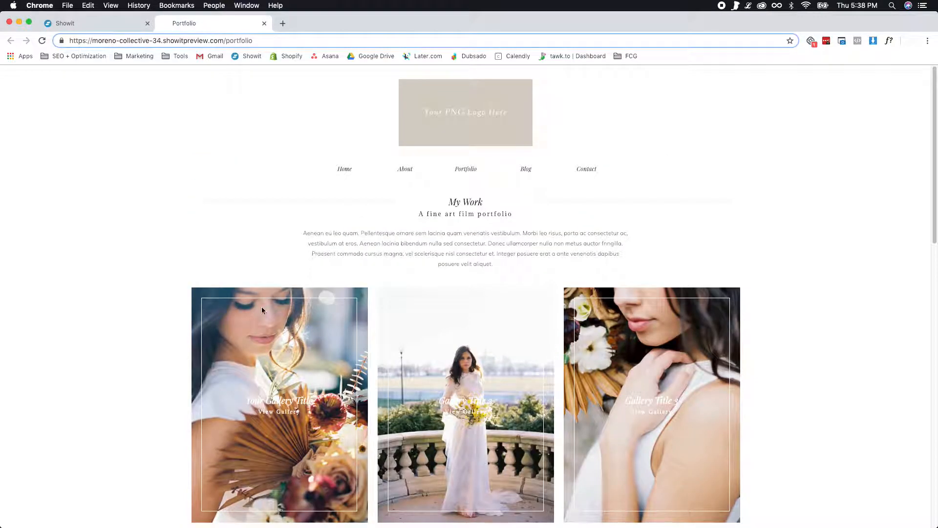
# Close the Portfolio preview tab and the site preview, and open the Home page in the editor.
pyautogui.scroll(-1, 490, 262)
pyautogui.scroll(1, 497, 266)
pyautogui.click(264, 24)
pyautogui.click(906, 93)
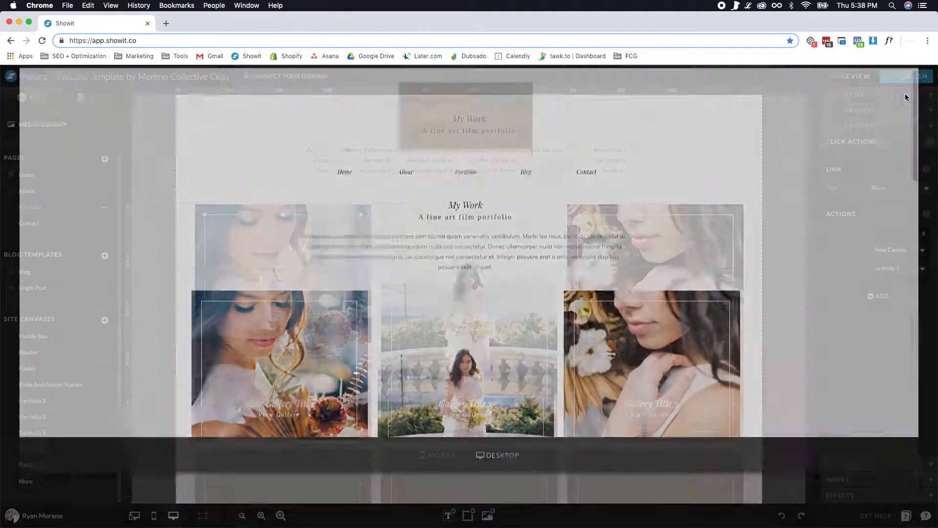
pyautogui.click(54, 177)
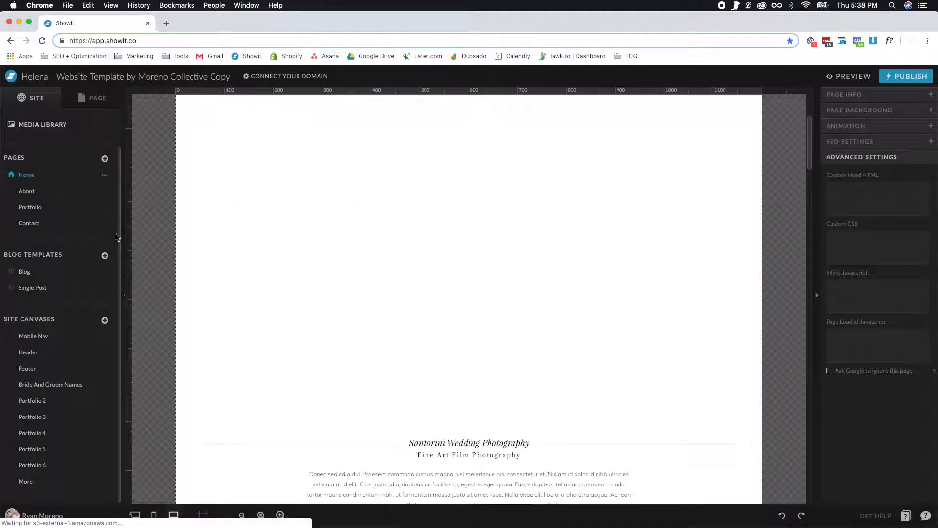
# Show the 2 - Bride + Groom Name view of the Home page's Featured Galleries canvas and check its View Gallery click action.
pyautogui.scroll(-10, 360, 233)
pyautogui.scroll(3, 507, 193)
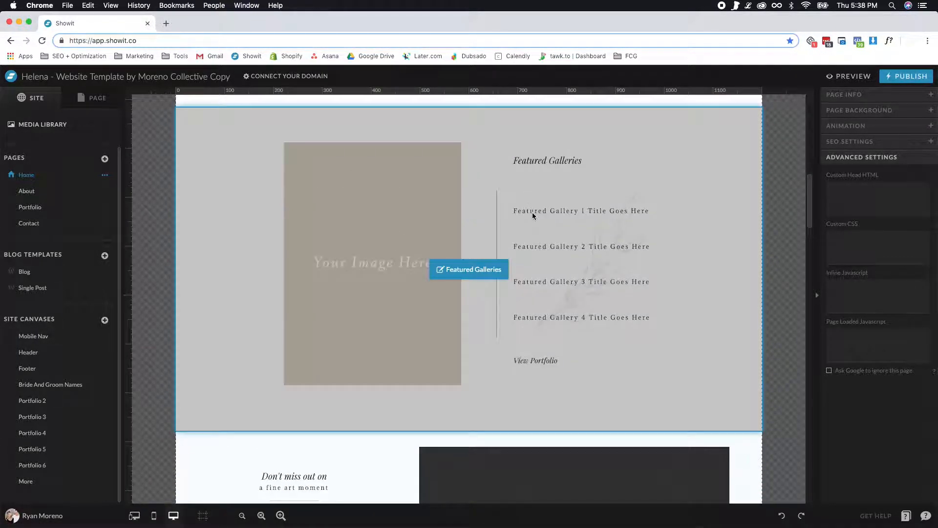
pyautogui.click(533, 210)
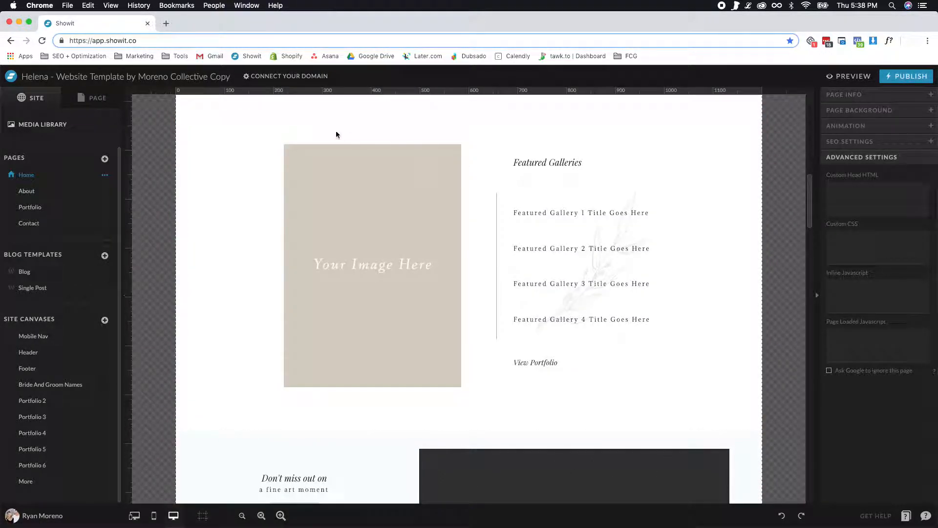
pyautogui.click(558, 210)
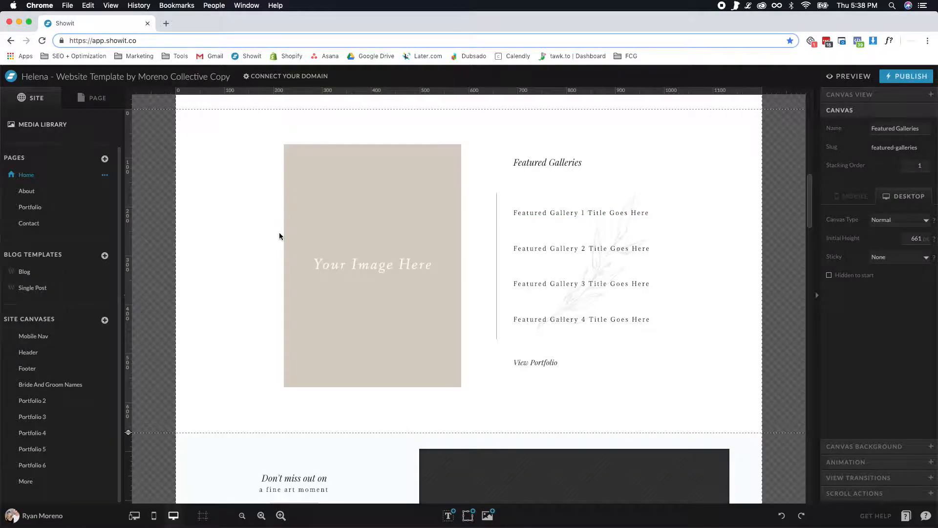
pyautogui.click(105, 101)
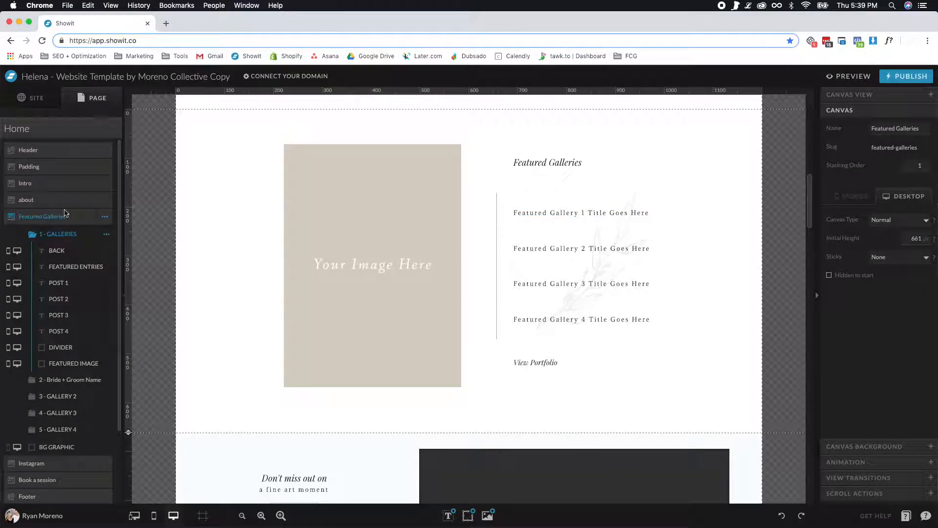
pyautogui.click(80, 381)
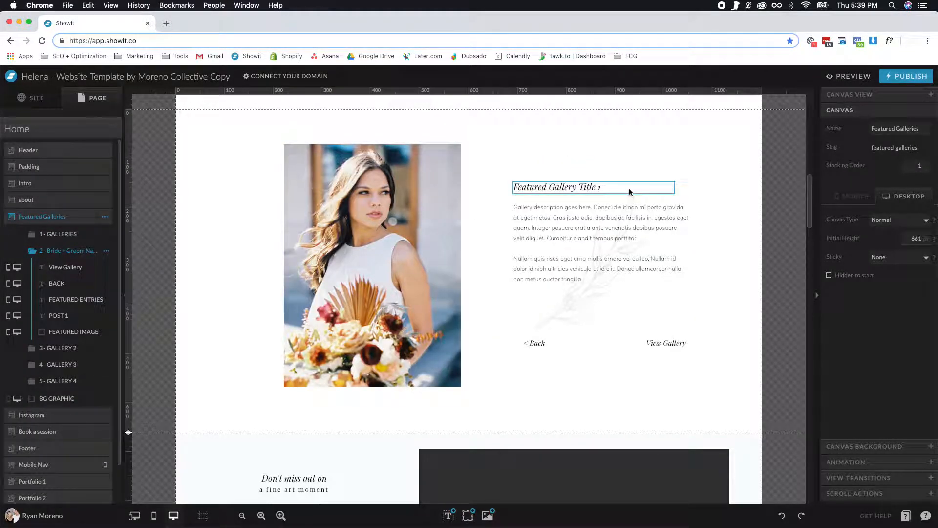
pyautogui.click(667, 342)
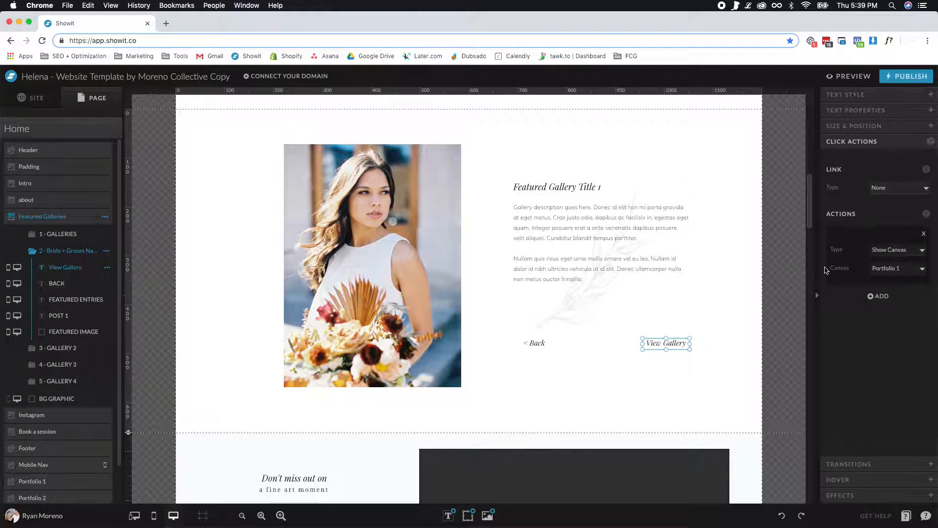
# Replace the featured image in the 3 - GALLERY 2 view with a real photo and check its View Gallery click action.
pyautogui.click(62, 348)
pyautogui.doubleClick(309, 264)
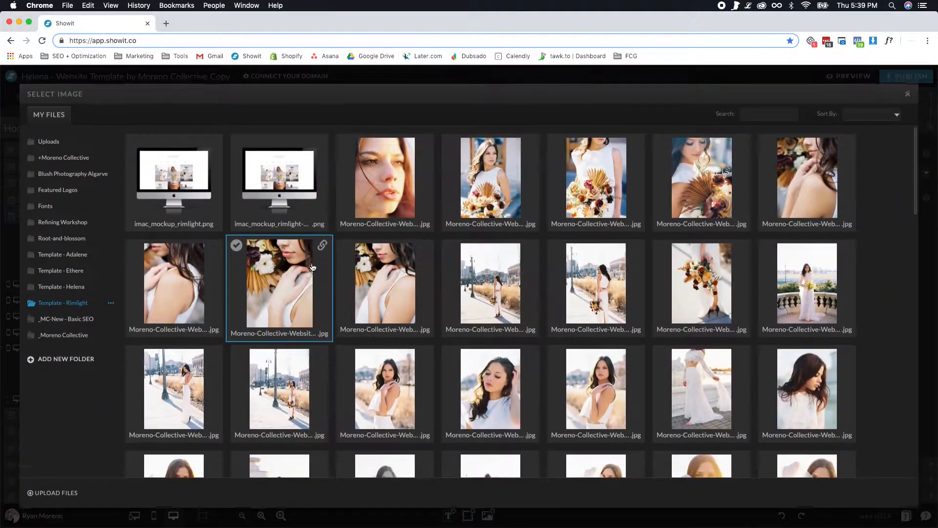
pyautogui.click(370, 204)
pyautogui.click(671, 338)
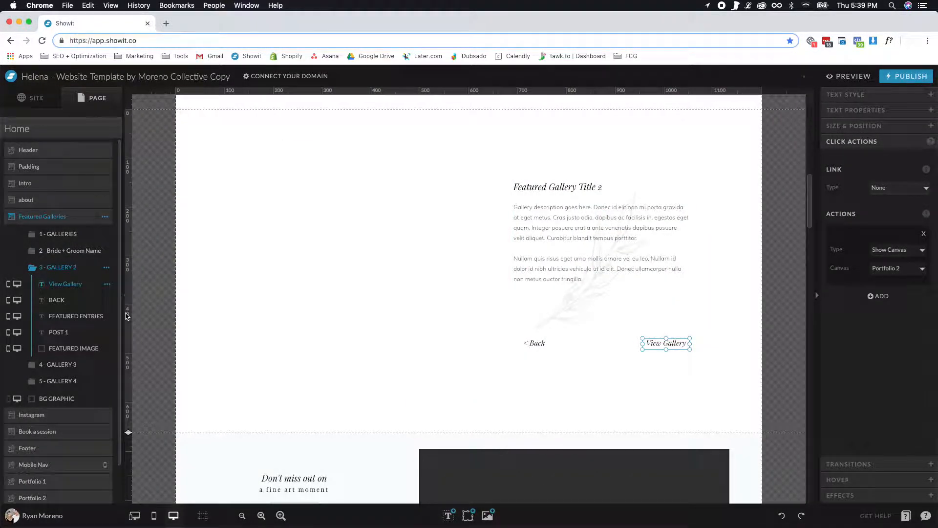
# Replace the featured image in the 4 - GALLERY 3 view with a real photo and check its View Gallery click action.
pyautogui.click(80, 365)
pyautogui.doubleClick(423, 276)
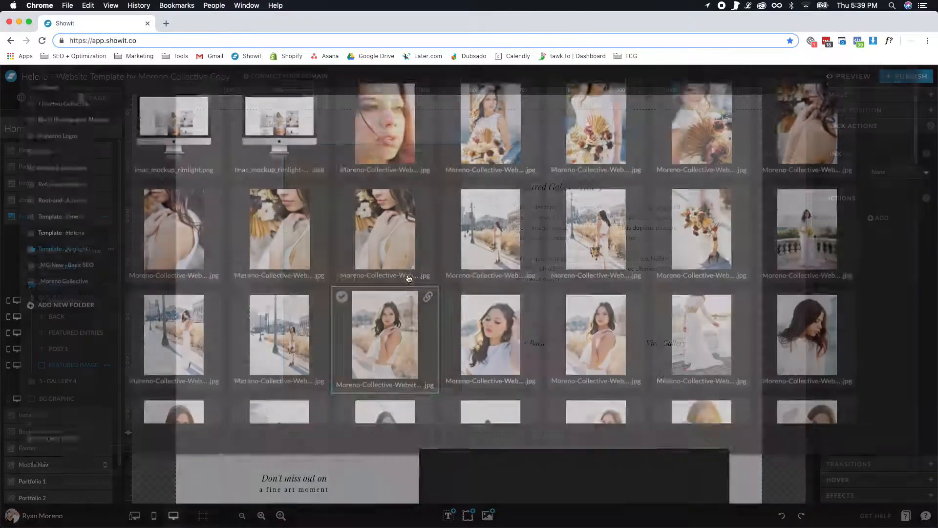
pyautogui.doubleClick(409, 277)
pyautogui.click(665, 343)
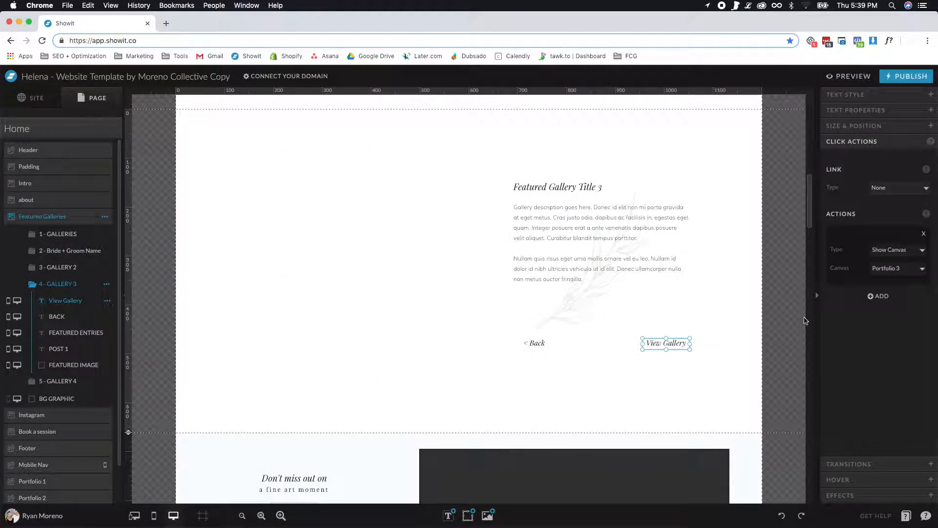
# Replace the 5 - GALLERY 4 placeholder with the photo of the woman standing before the building, and check its View Gallery click action.
pyautogui.click(77, 382)
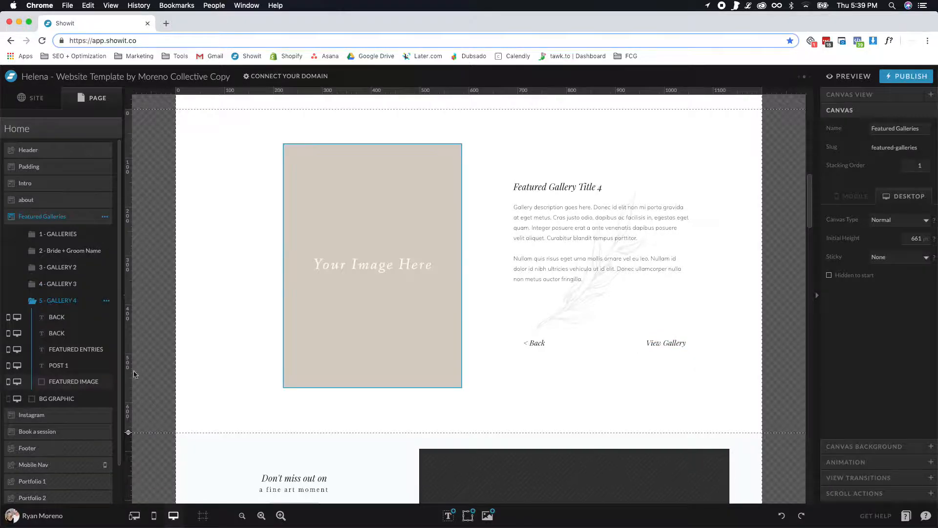
pyautogui.click(384, 283)
pyautogui.click(383, 283)
pyautogui.scroll(-5, 685, 293)
pyautogui.doubleClick(715, 313)
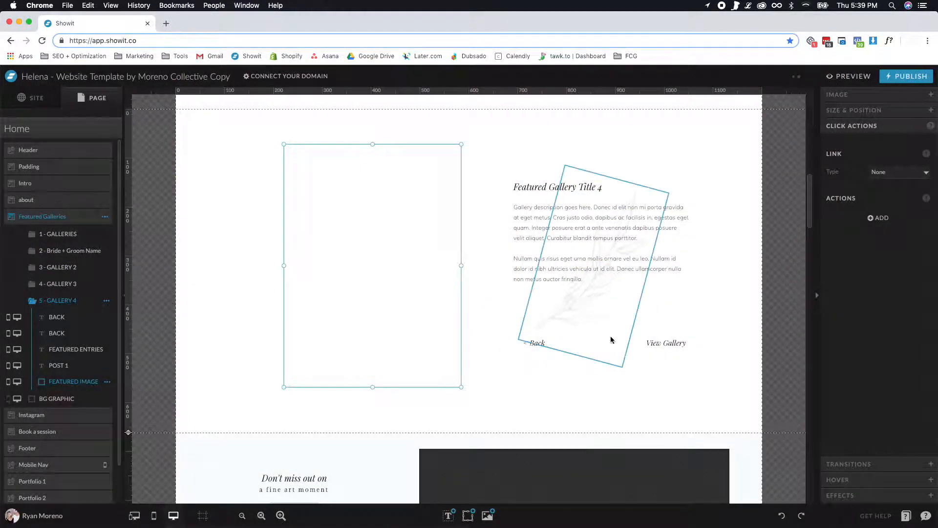
pyautogui.click(673, 343)
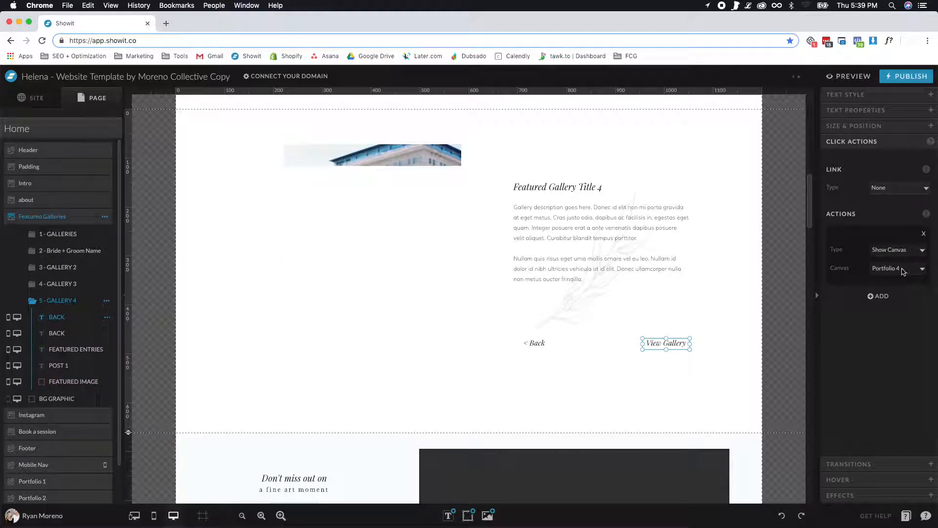
pyautogui.click(137, 306)
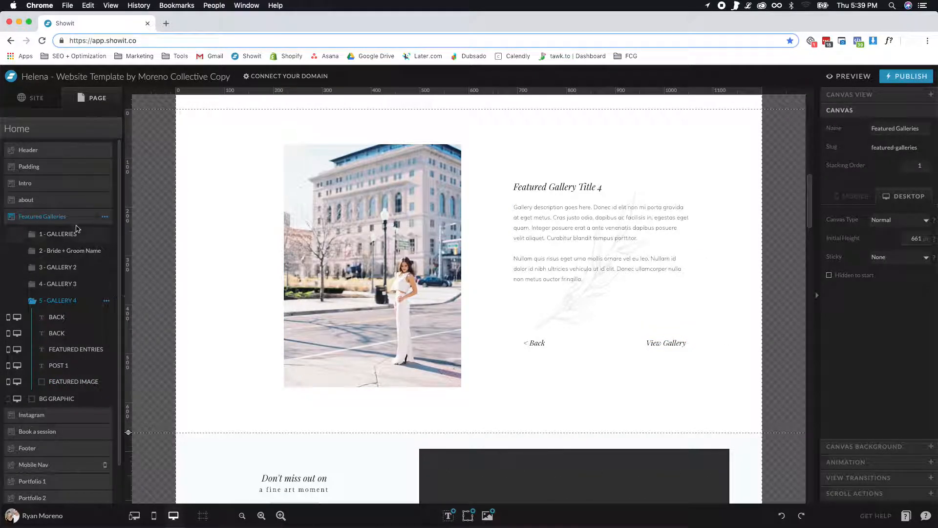
# Examine the Portfolio 1 to Portfolio 4 site canvases placed on the Home page and the images they contain.
pyautogui.click(41, 103)
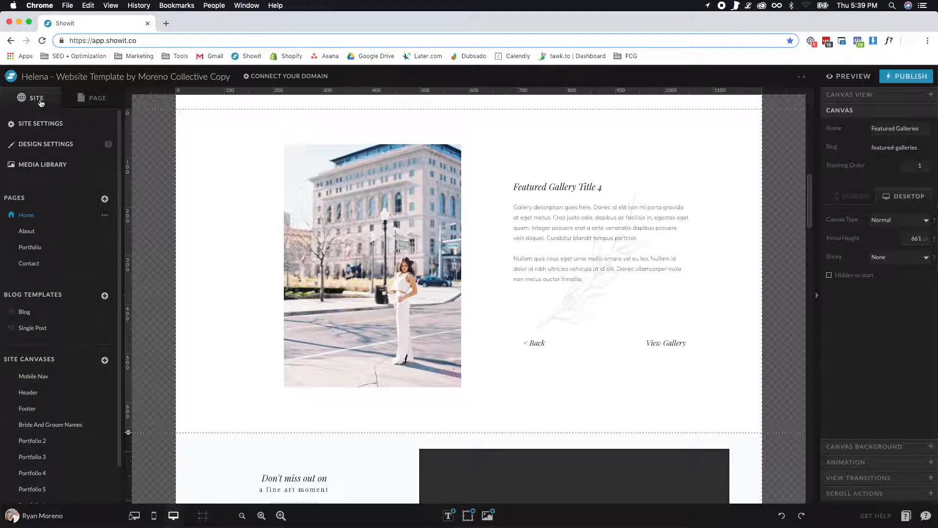
pyautogui.click(68, 99)
pyautogui.scroll(-2, 87, 337)
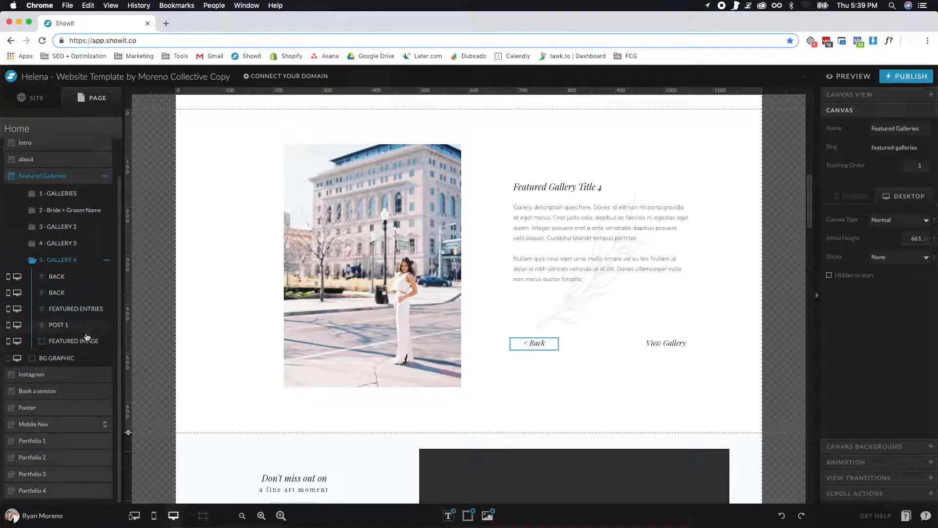
pyautogui.click(55, 491)
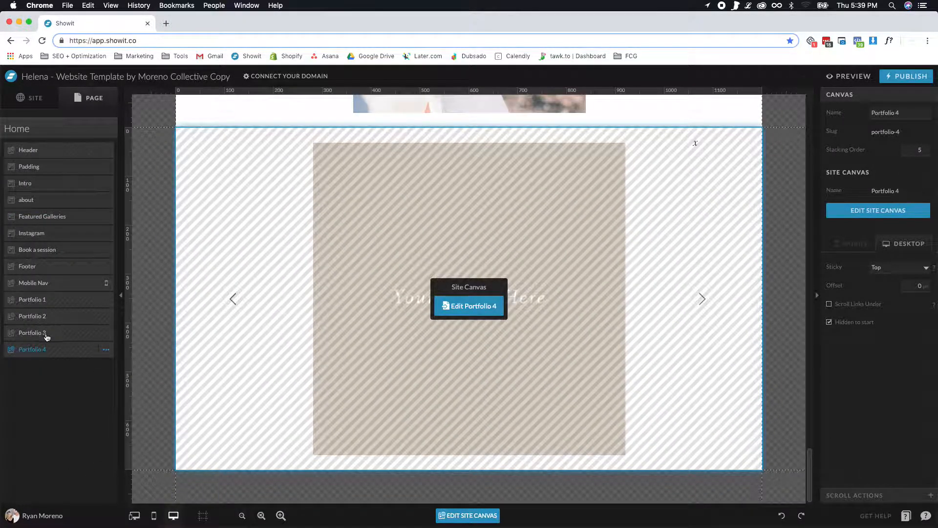
pyautogui.click(47, 335)
pyautogui.click(56, 319)
pyautogui.click(54, 300)
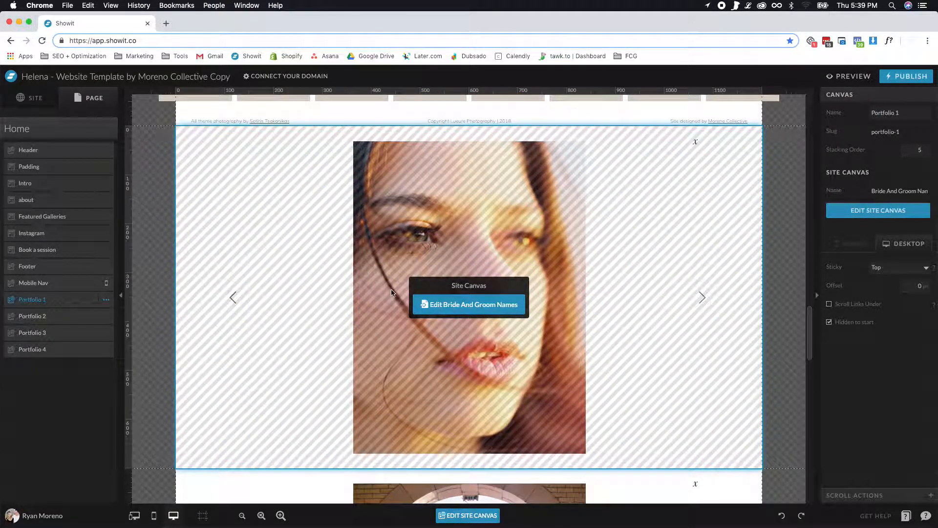
pyautogui.scroll(-10, 451, 277)
pyautogui.scroll(-10, 450, 277)
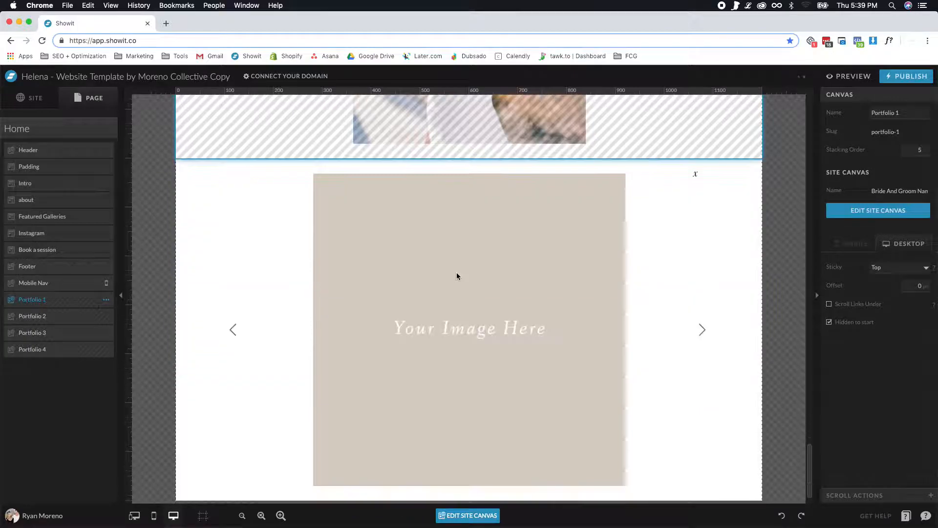
# Open the Portfolio 4 site canvas for editing and add the bride portrait, street and building facade photos to its gallery.
pyautogui.click(463, 333)
pyautogui.doubleClick(440, 264)
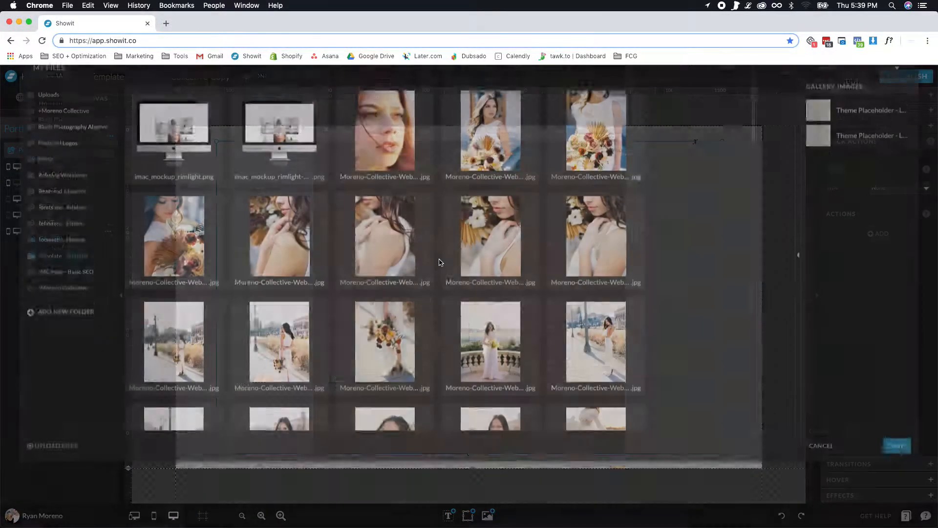
pyautogui.scroll(-5, 442, 244)
pyautogui.scroll(-3, 410, 396)
pyautogui.click(279, 315)
pyautogui.click(400, 317)
pyautogui.click(513, 313)
pyautogui.click(776, 311)
# Remove both Theme Placeholder images from the Portfolio 4 gallery.
pyautogui.click(850, 168)
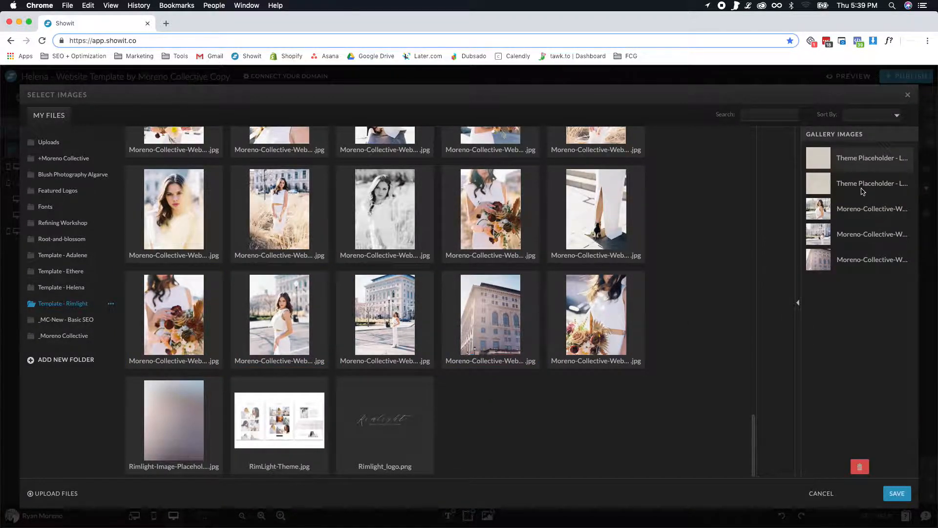
pyautogui.click(863, 192)
pyautogui.click(861, 468)
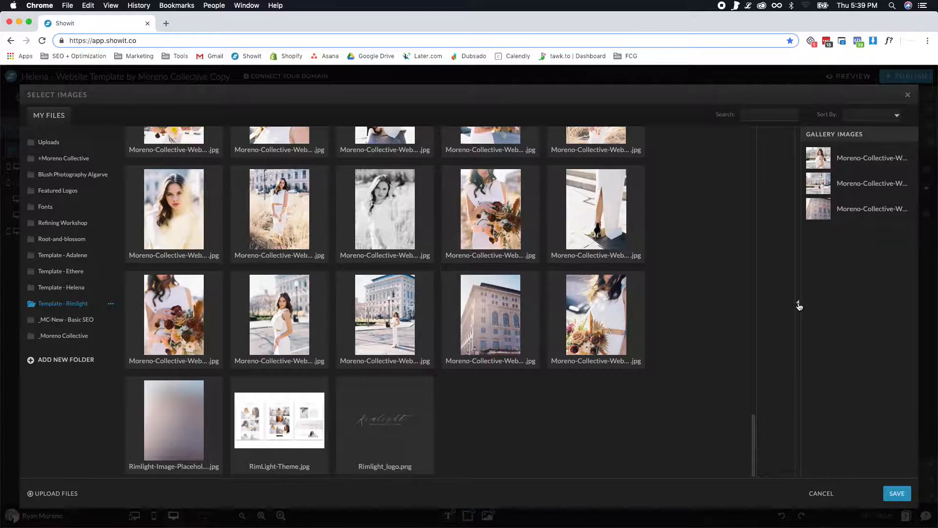
# Reorder the gallery images to street photo, building facade and bride portrait, and save the Portfolio 4 gallery.
pyautogui.click(799, 305)
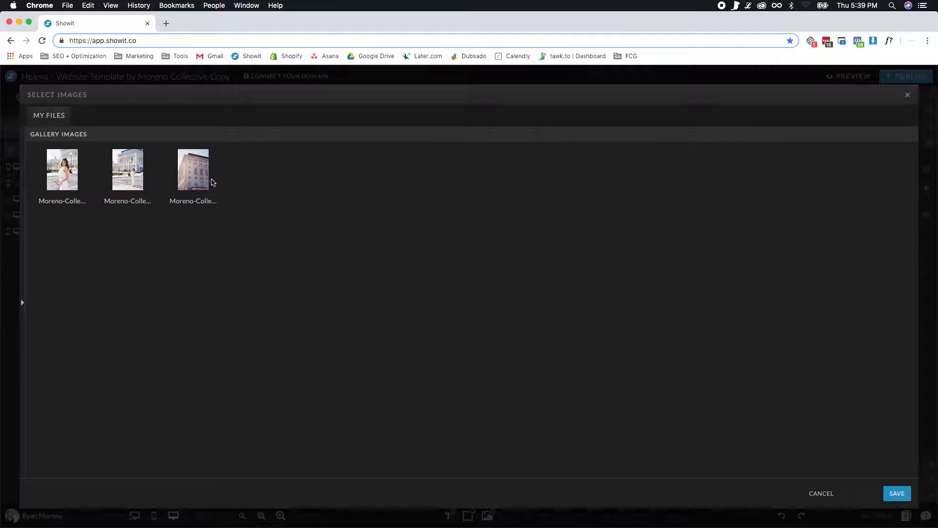
pyautogui.moveTo(198, 177)
pyautogui.mouseDown()
pyautogui.moveTo(129, 177)
pyautogui.moveTo(215, 179)
pyautogui.mouseUp()
pyautogui.moveTo(123, 174)
pyautogui.mouseDown()
pyautogui.moveTo(61, 174)
pyautogui.moveTo(113, 173)
pyautogui.mouseUp()
pyautogui.moveTo(194, 175); pyautogui.dragTo(133, 181)
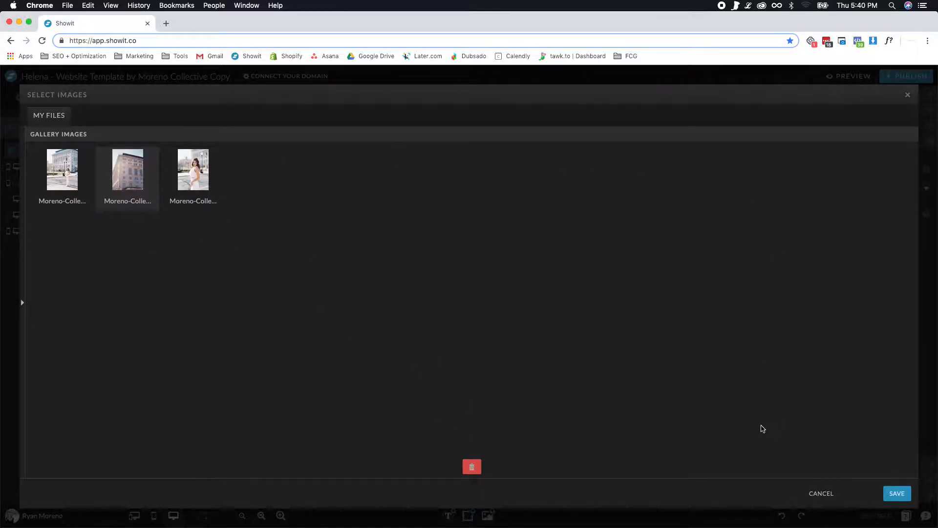
pyautogui.click(898, 493)
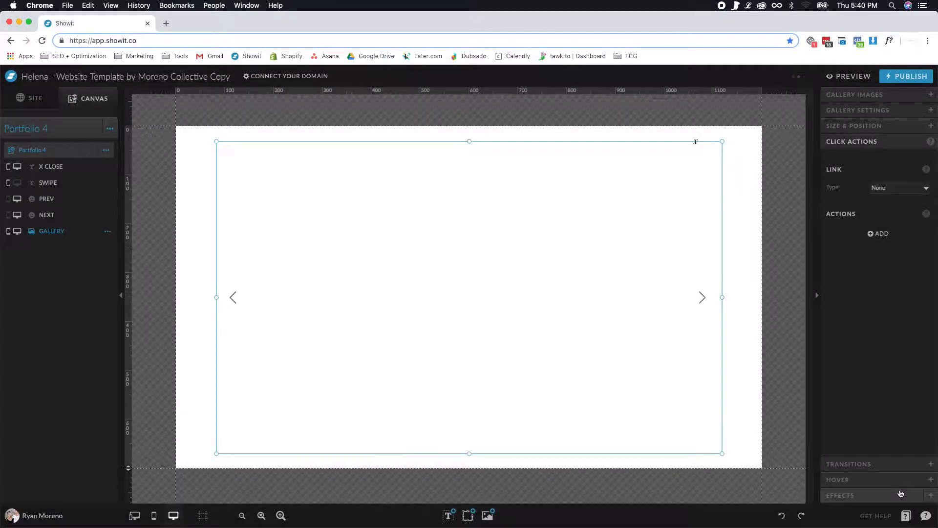
pyautogui.click(743, 289)
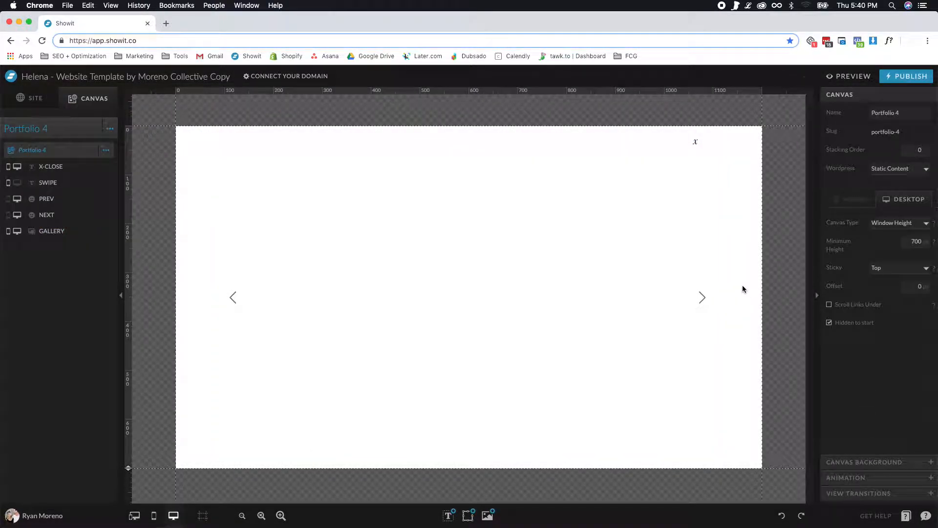
# Preview the site, open the Home page preview in a separate browser tab and go to its Featured Galleries section.
pyautogui.click(842, 76)
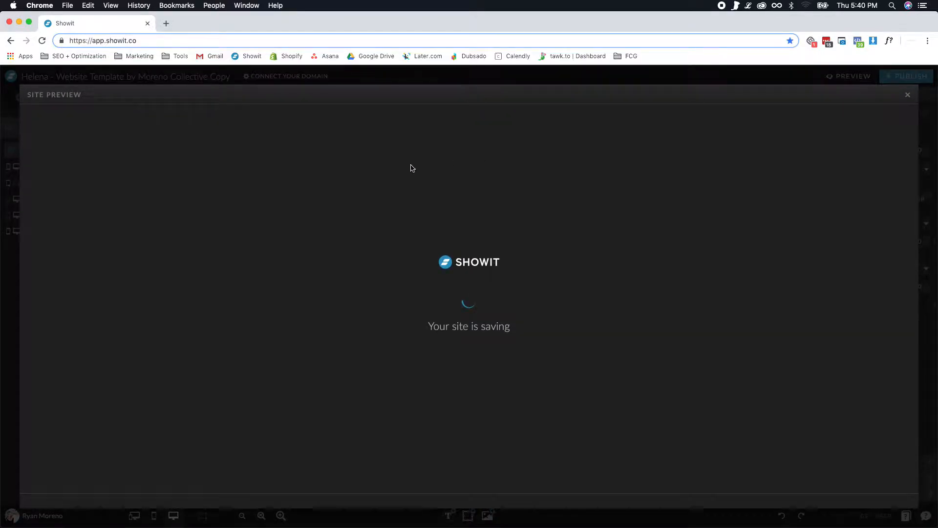
pyautogui.click(138, 95)
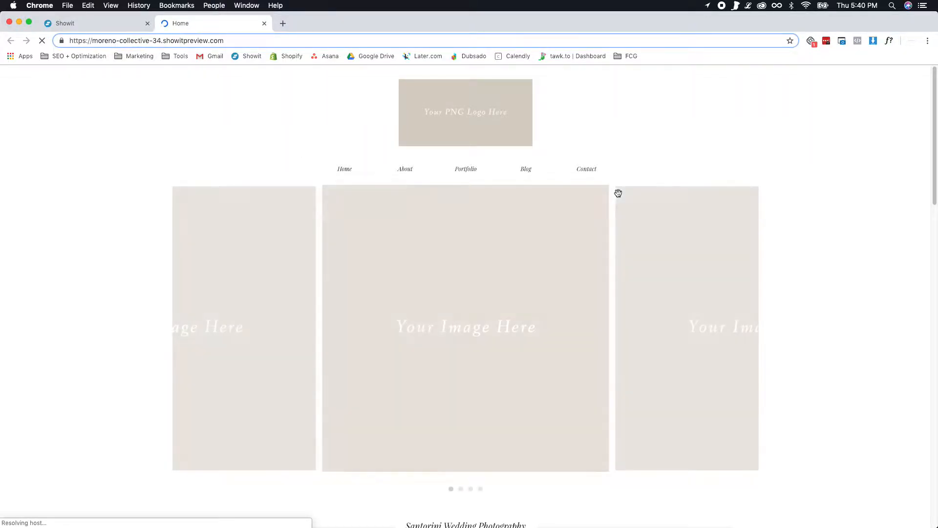
pyautogui.scroll(-15, 831, 217)
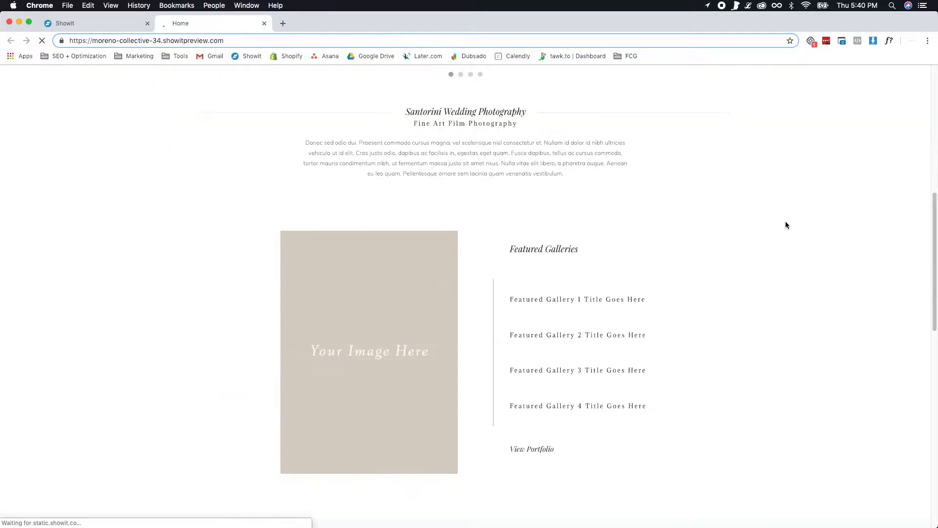
pyautogui.scroll(7, 799, 224)
pyautogui.scroll(2, 799, 227)
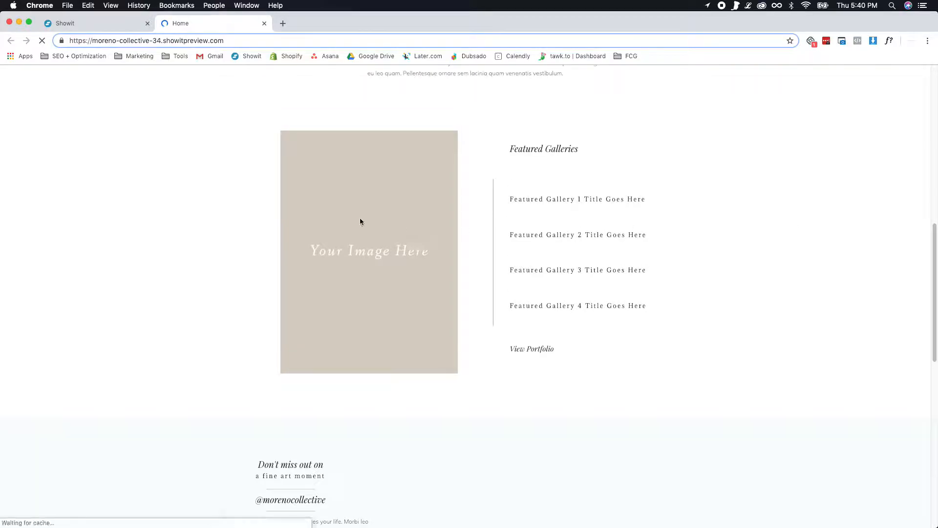
# Test Featured Gallery 1 in the preview by opening and closing its pop-up gallery, and return to the list of featured galleries.
pyautogui.click(524, 203)
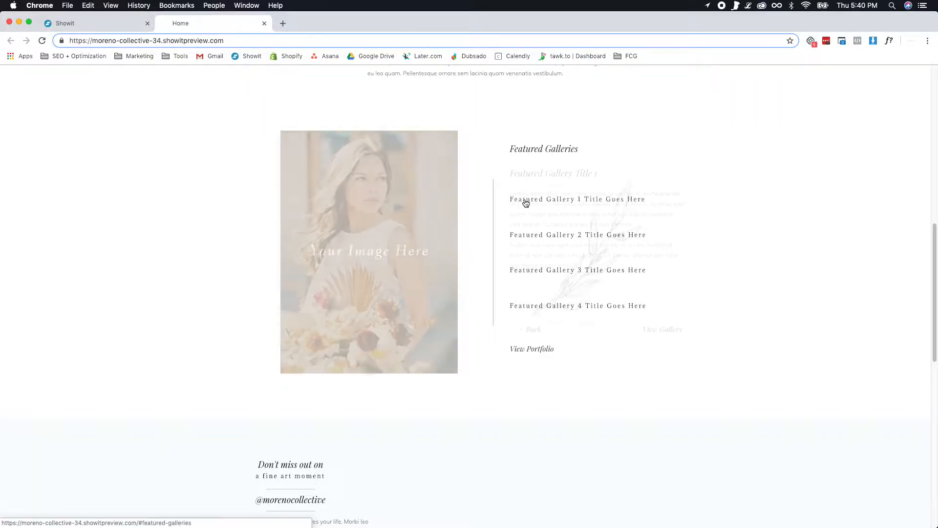
pyautogui.click(663, 329)
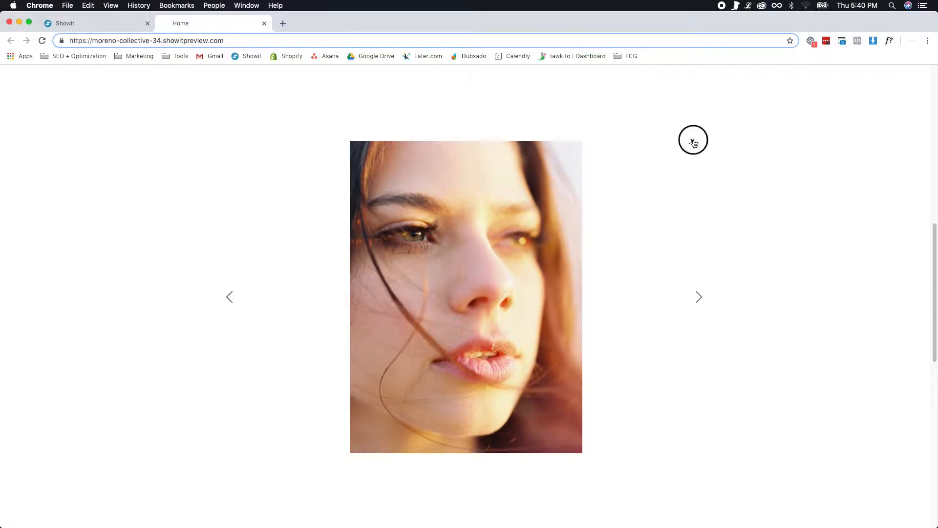
pyautogui.click(695, 144)
pyautogui.click(535, 330)
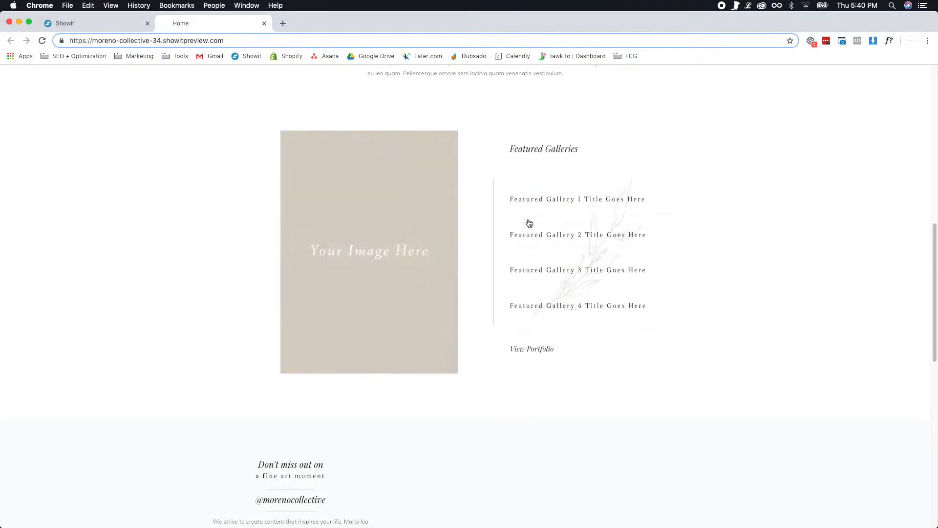
# Test Featured Gallery 4 in the preview by opening and closing its pop-up gallery, and return to the list of featured galleries.
pyautogui.click(570, 309)
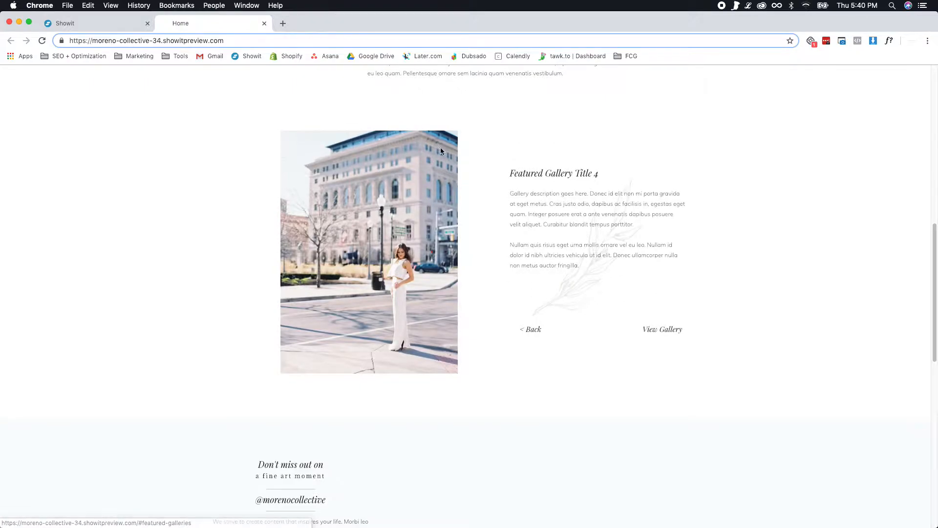
pyautogui.click(677, 331)
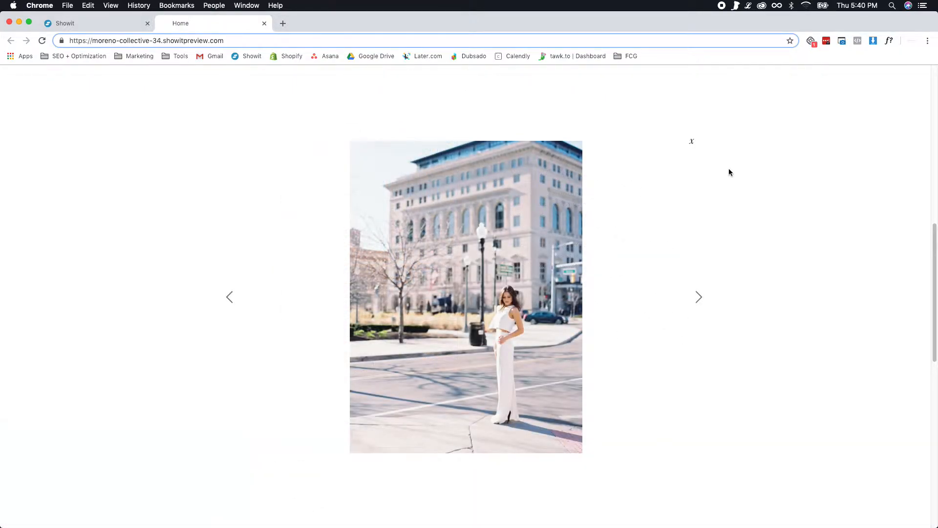
pyautogui.click(695, 142)
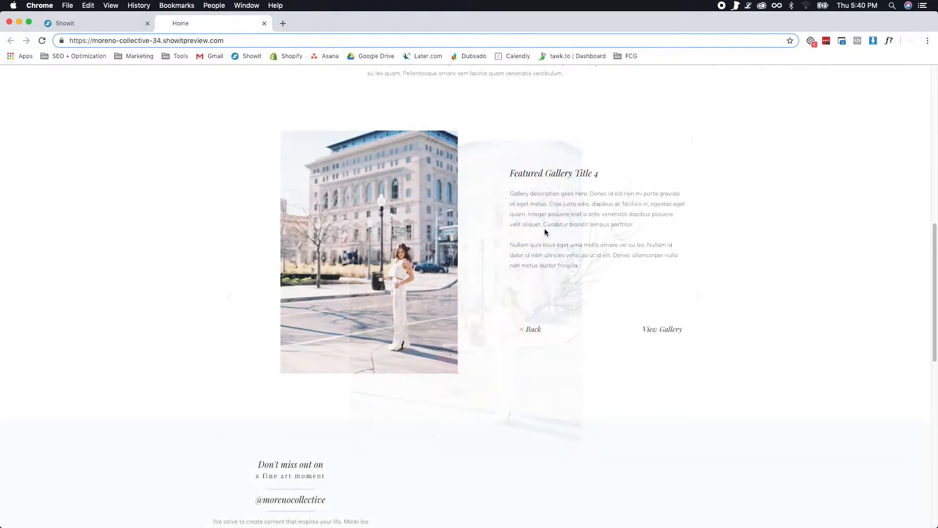
pyautogui.click(540, 332)
# Test Featured Gallery 3 in the preview by opening its pop-up gallery and closing it again.
pyautogui.click(551, 270)
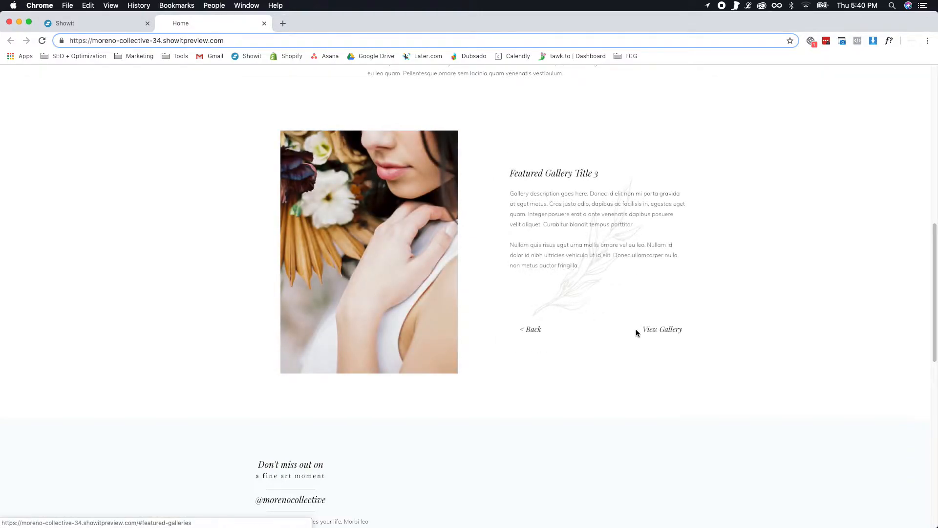
pyautogui.click(656, 329)
pyautogui.click(691, 146)
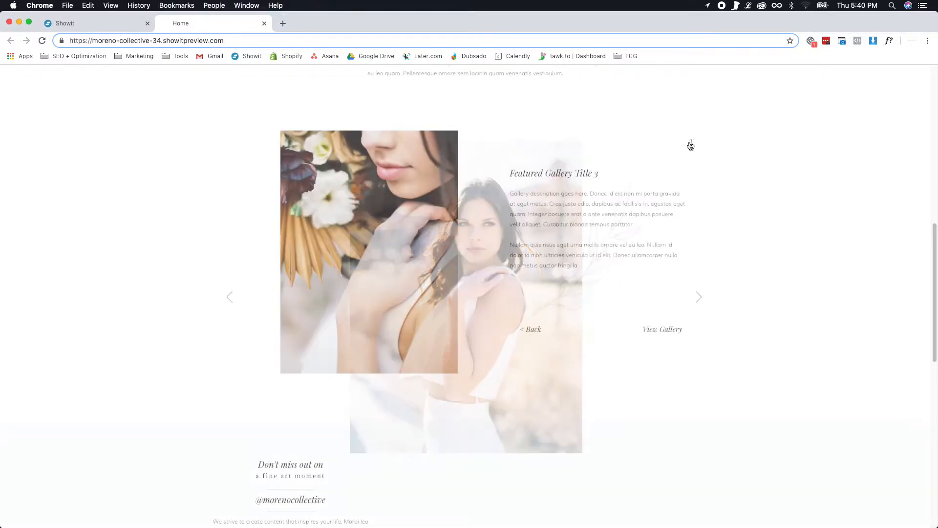
# Switch back to the Showit editor and close the site preview to return to the Portfolio 4 canvas.
pyautogui.scroll(15, 424, 254)
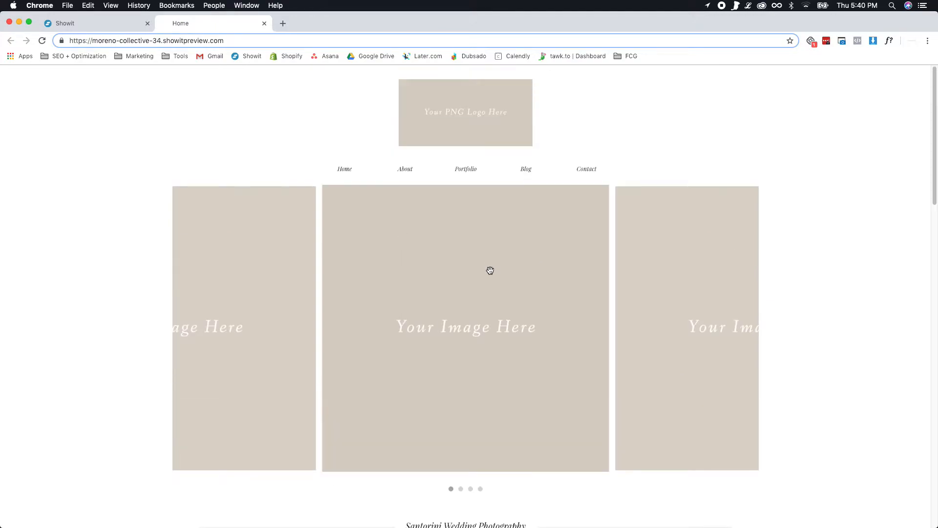
pyautogui.click(104, 26)
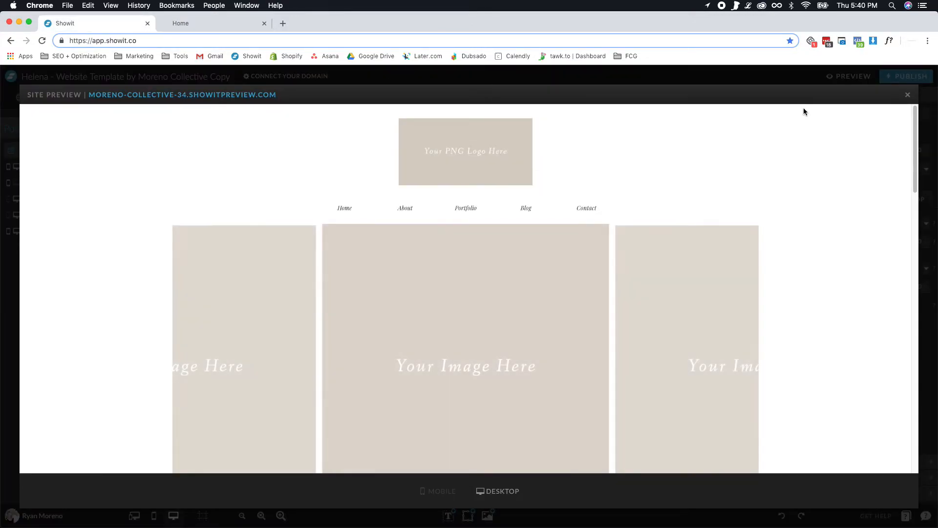
pyautogui.click(907, 96)
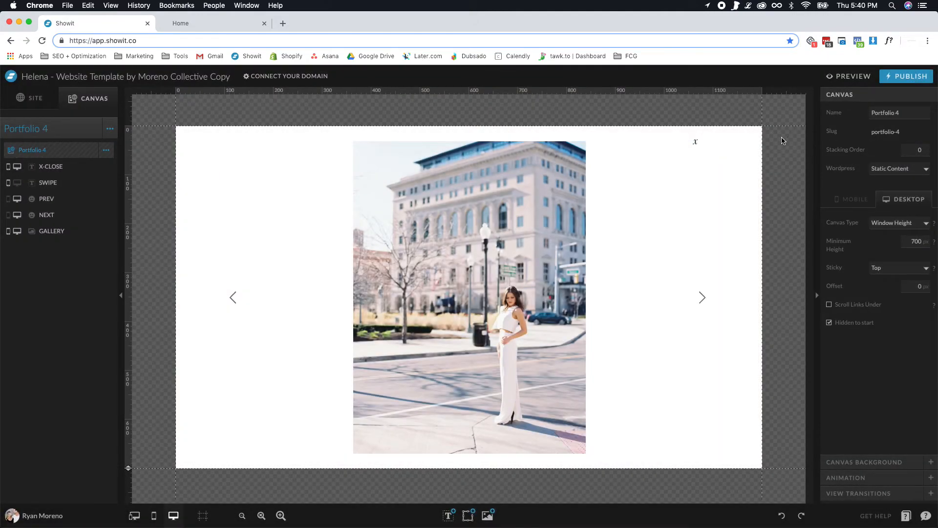